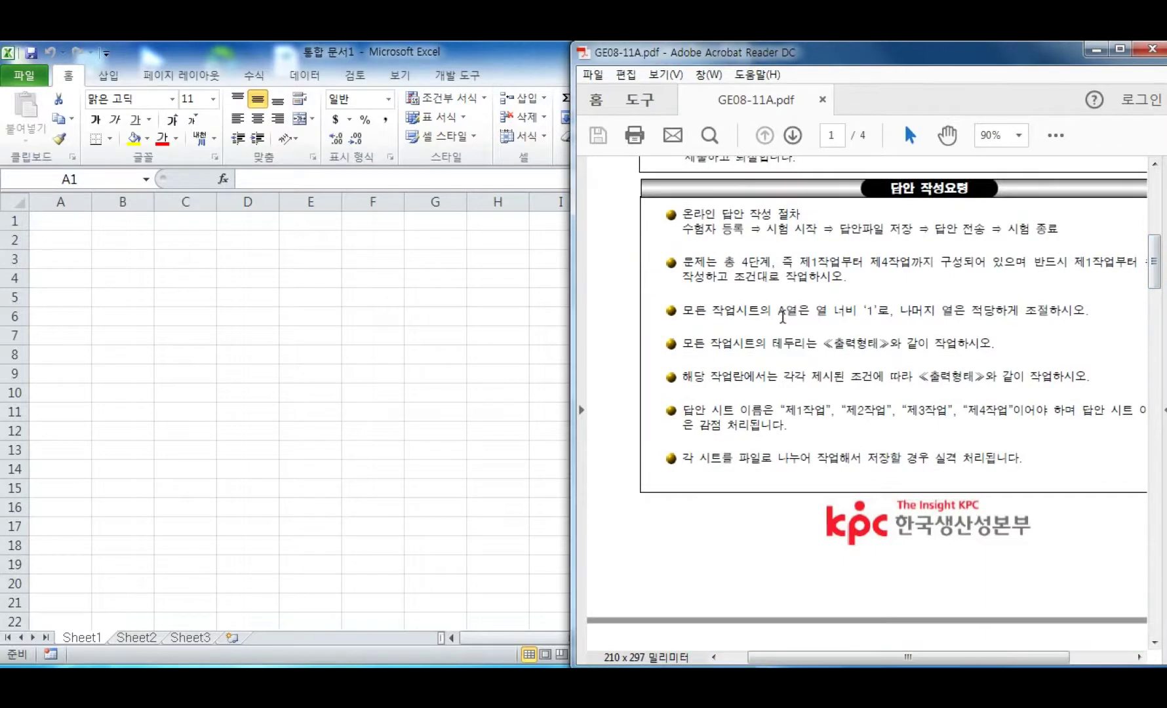
Rename the three worksheets 제1작업, 제2작업 and 제3작업, following the sheet-name rule in the PDF exam instructions
drag(781, 410, 924, 411)
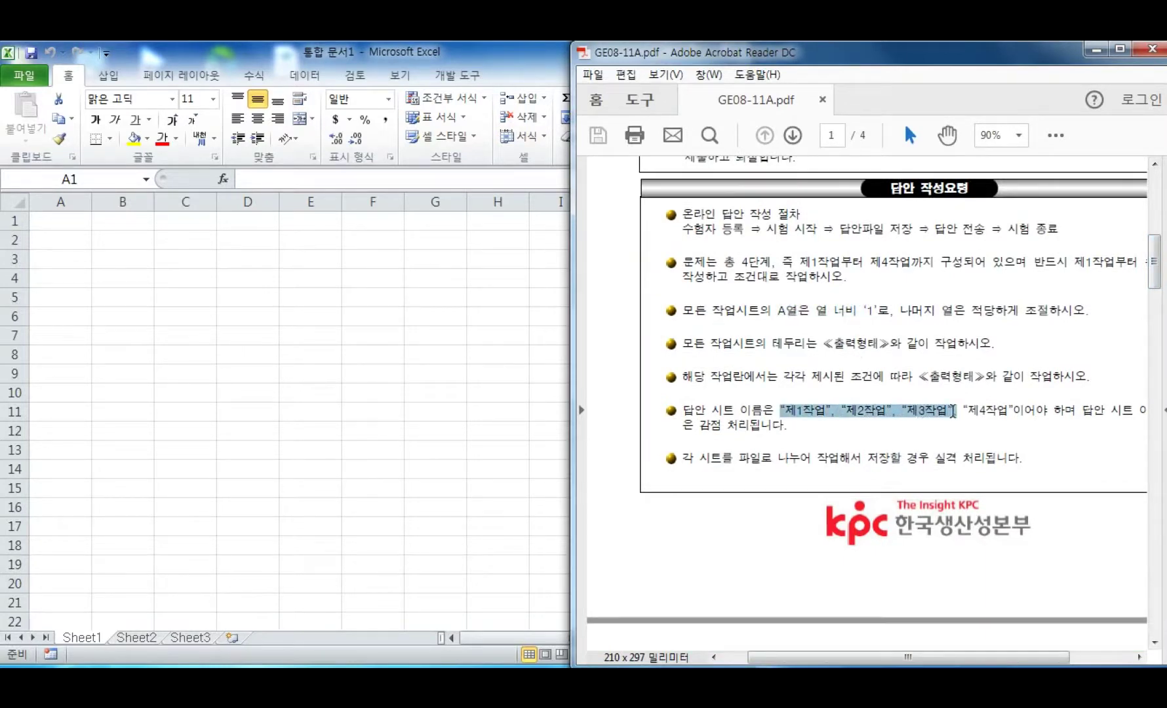
drag(1155, 269, 1152, 344)
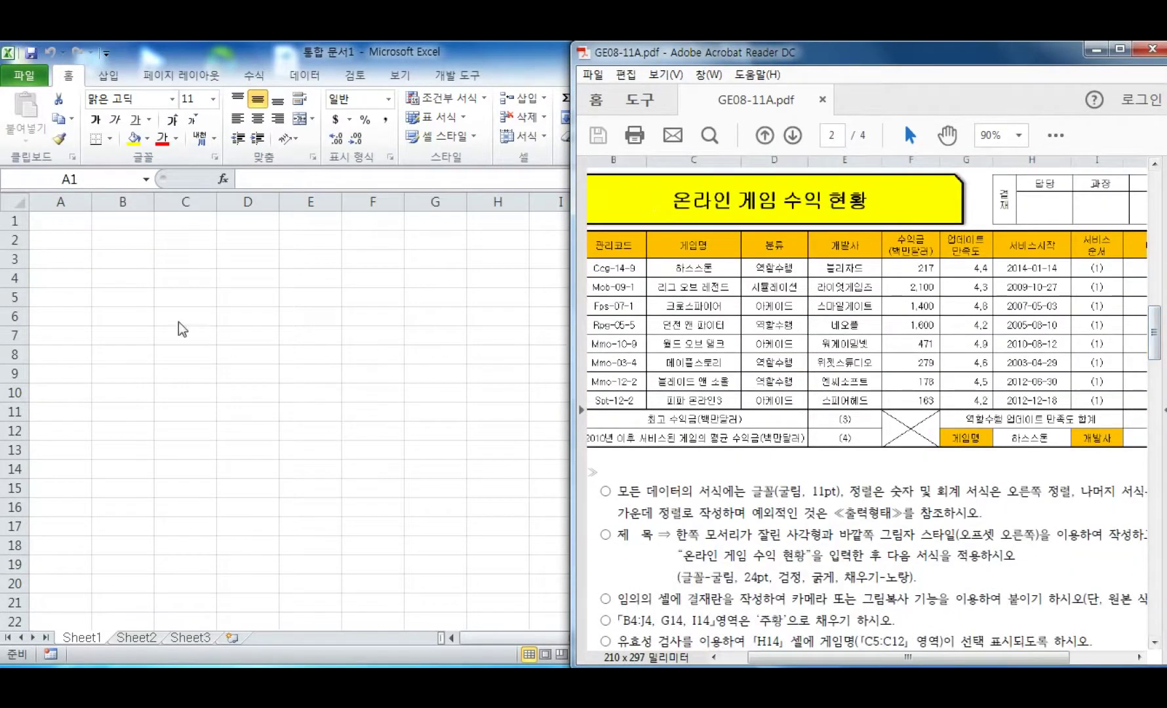
click(173, 57)
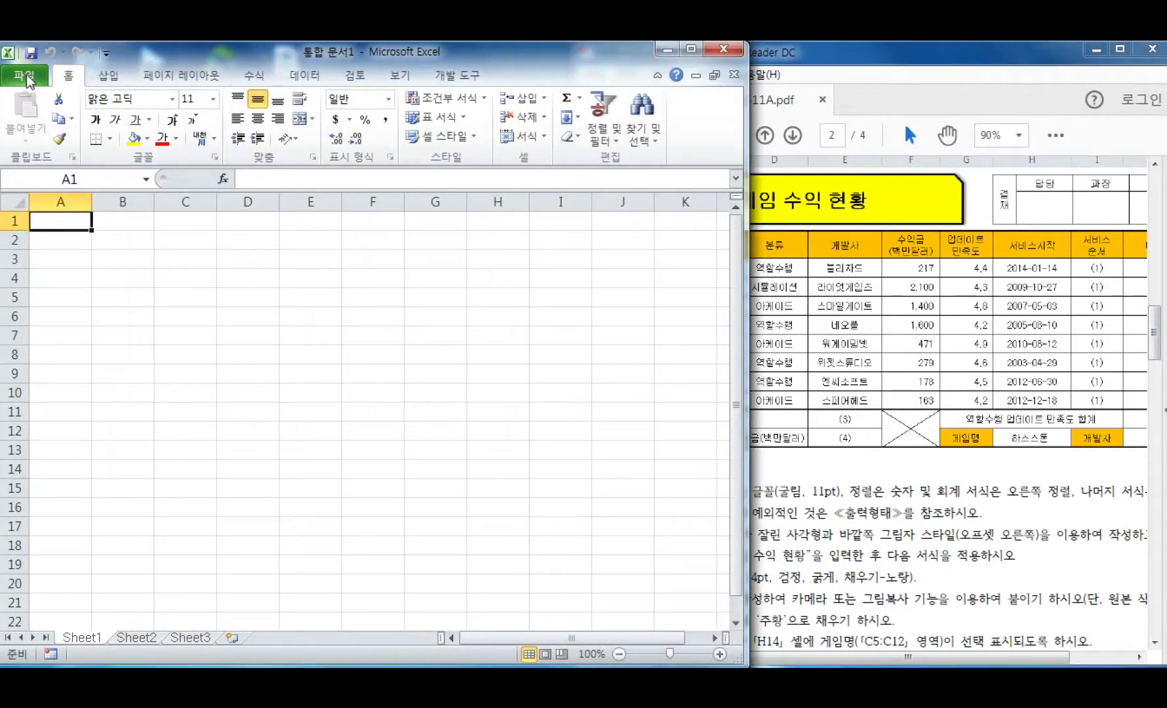
double_click(82, 637)
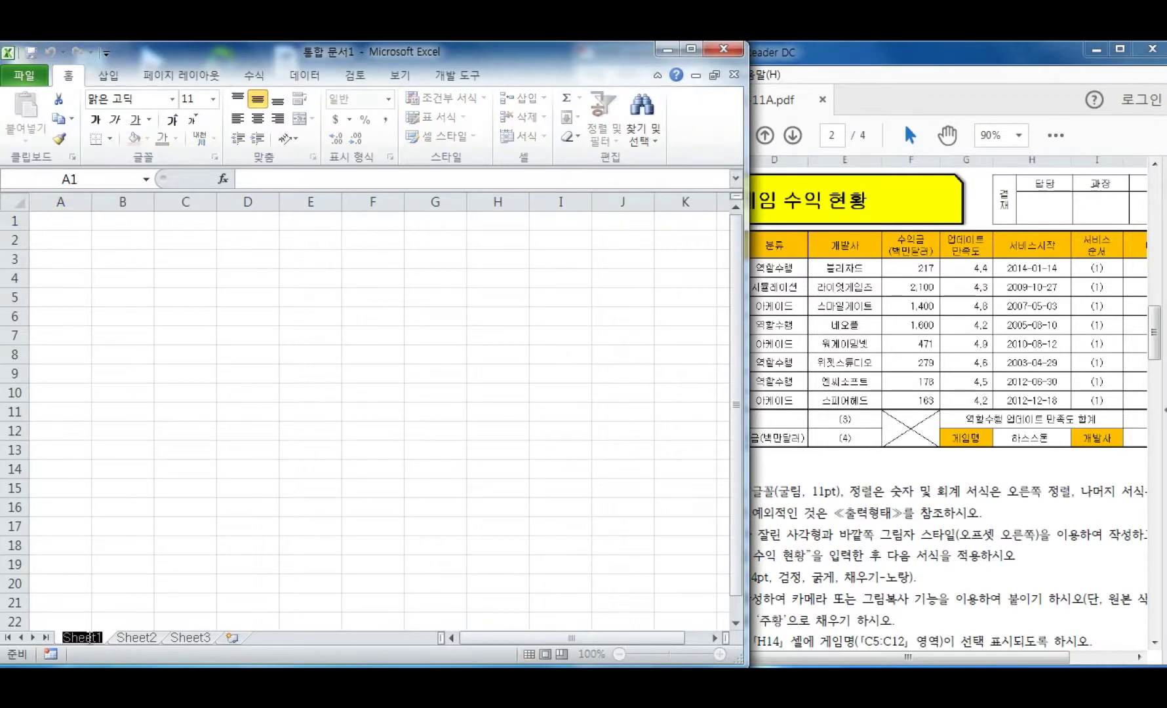
text(ㅈ1작업)
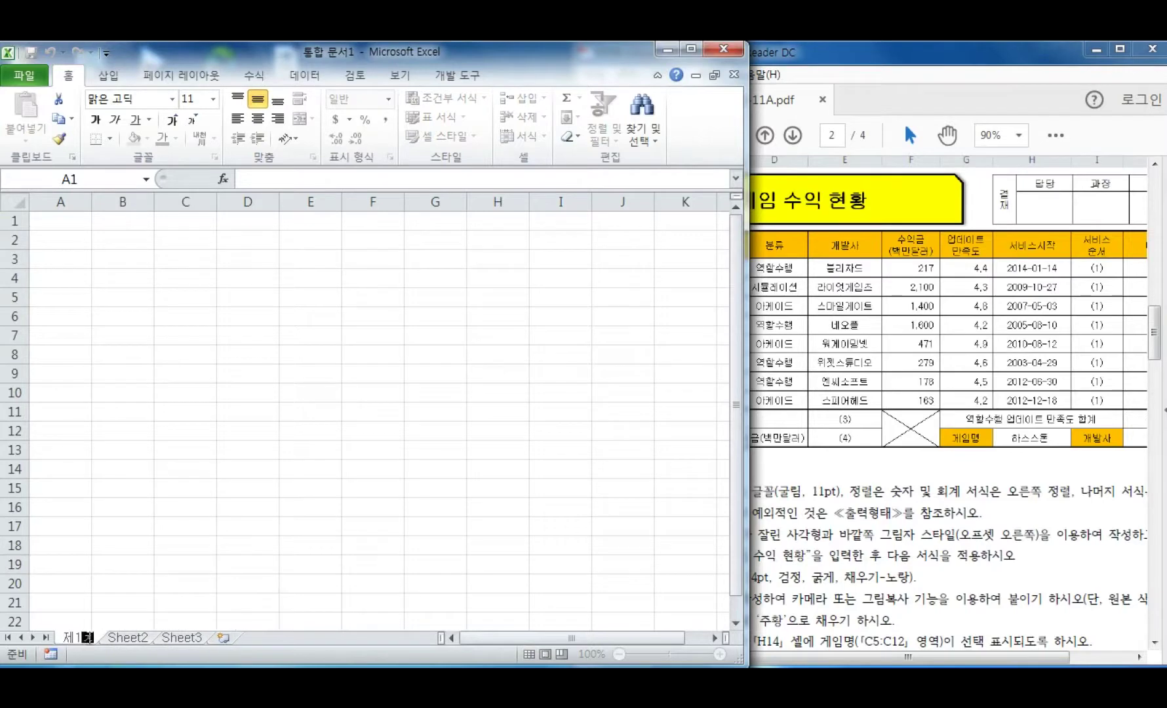
double_click(134, 638)
text(ㅈ)
text(2작업)
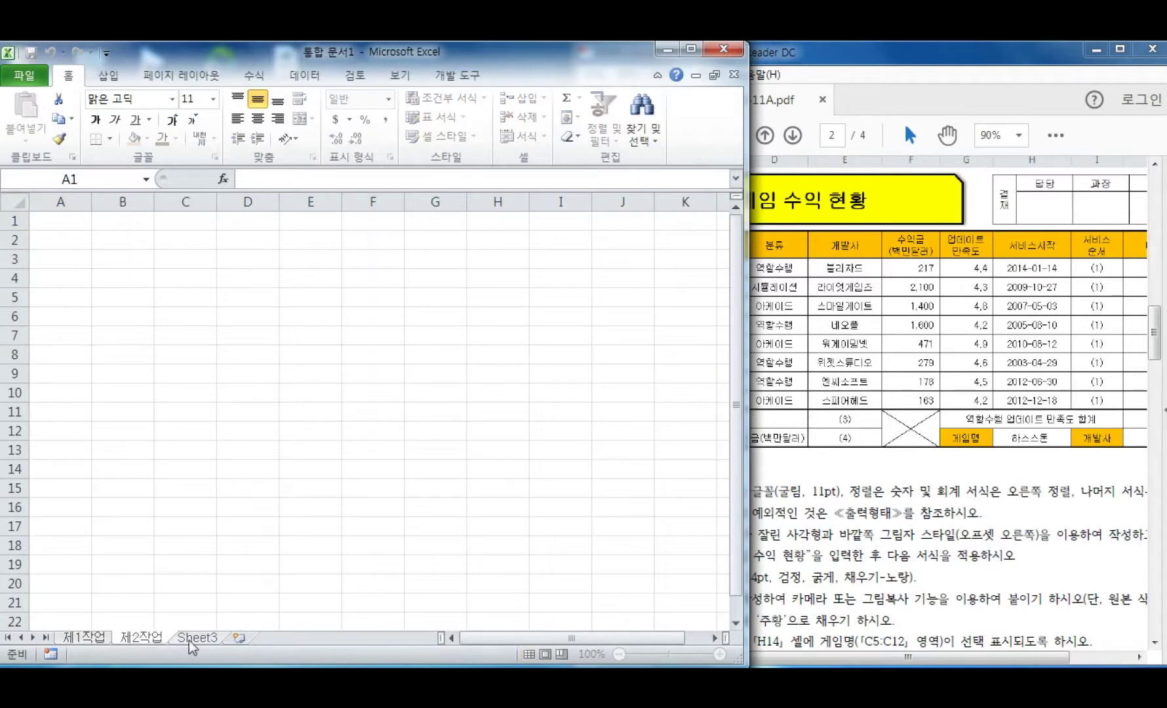
double_click(191, 639)
text(제3작업)
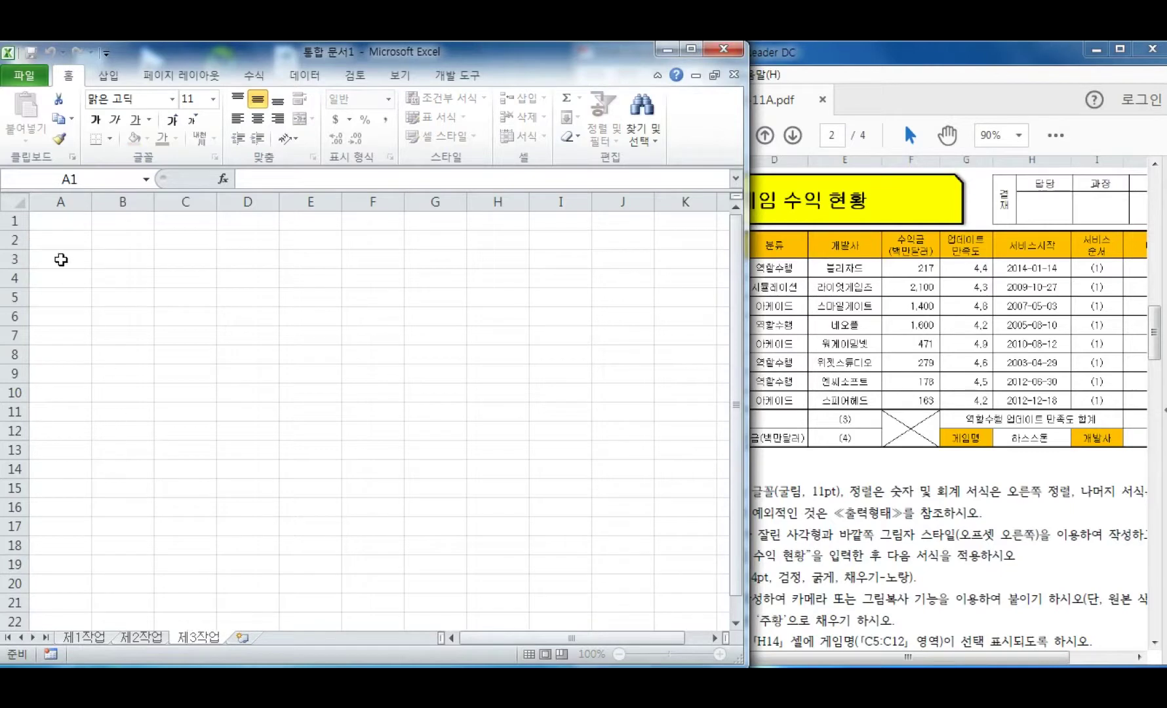
key(Return)
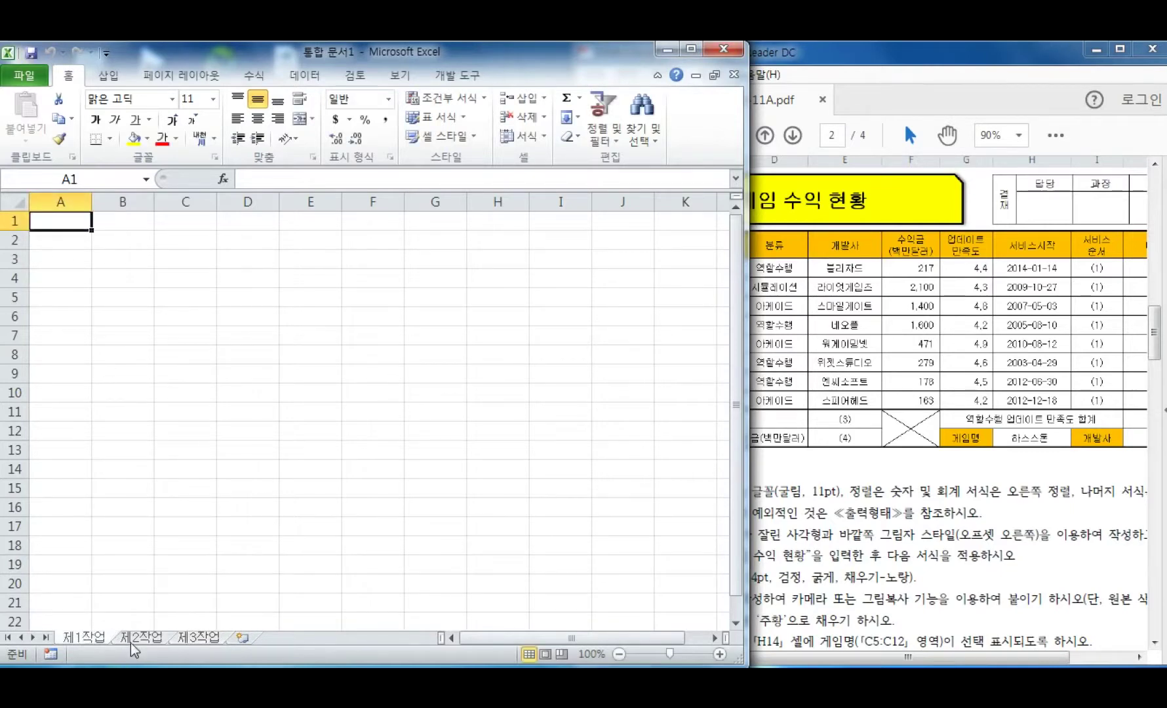
Group all three worksheets and set the width of column A to 1
shift+click(199, 638)
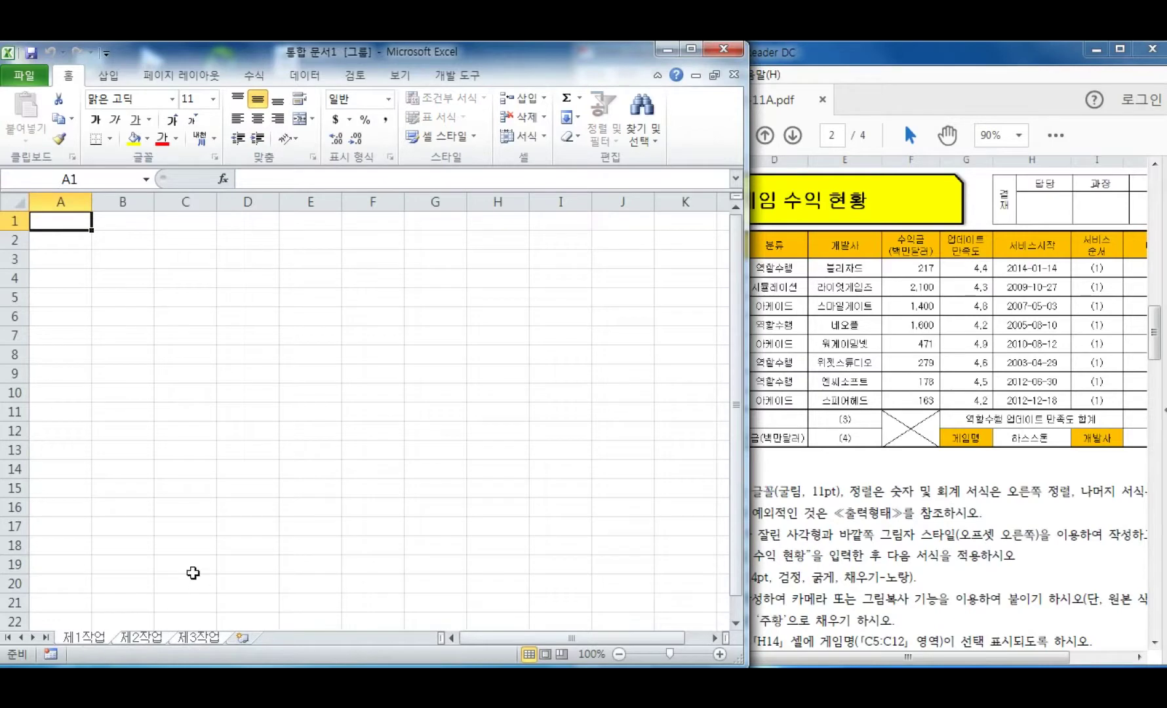
right_click(67, 200)
click(118, 407)
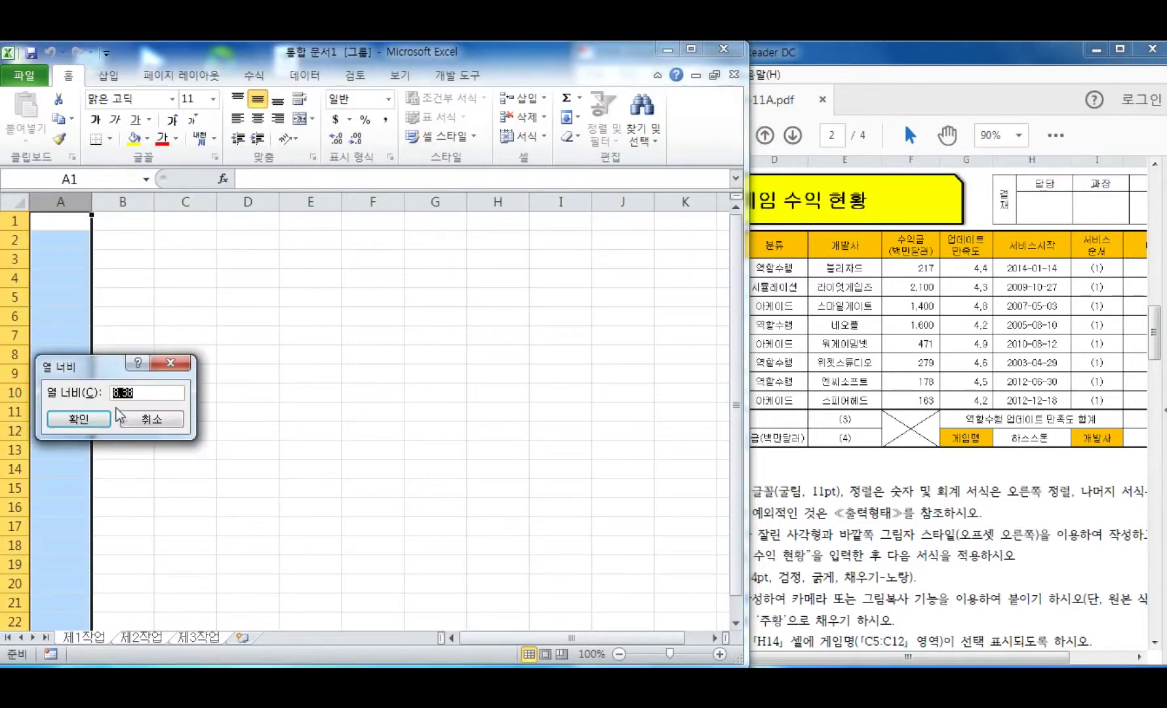
text(1)
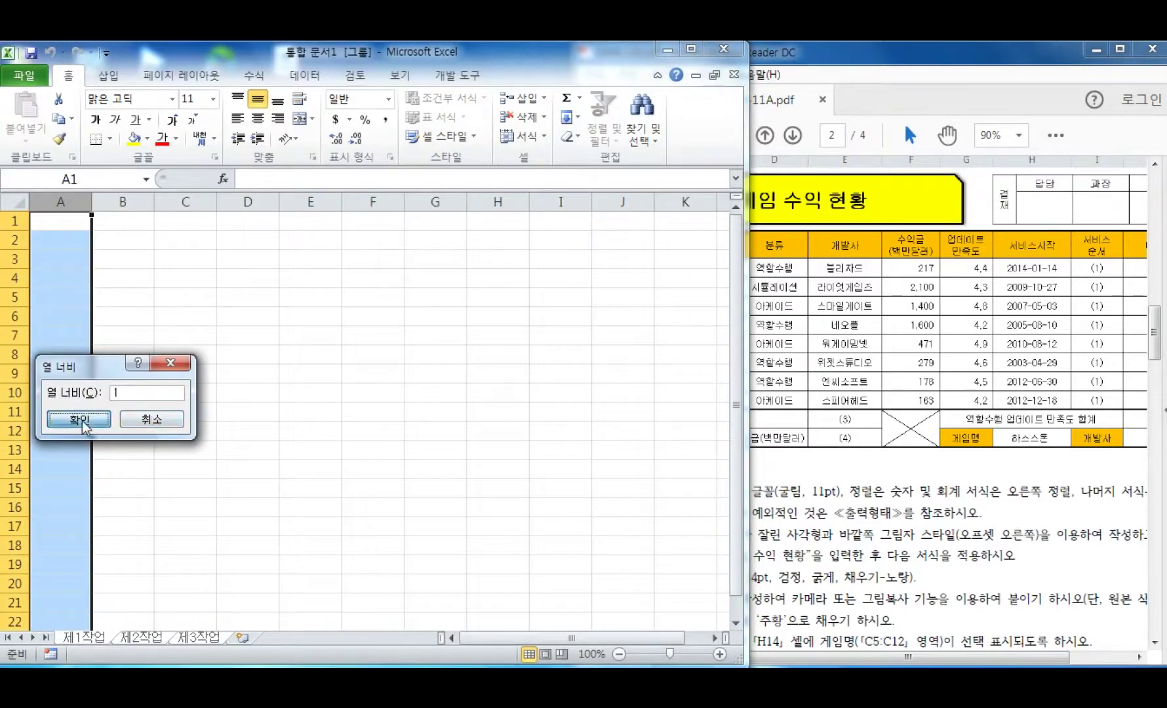
click(78, 417)
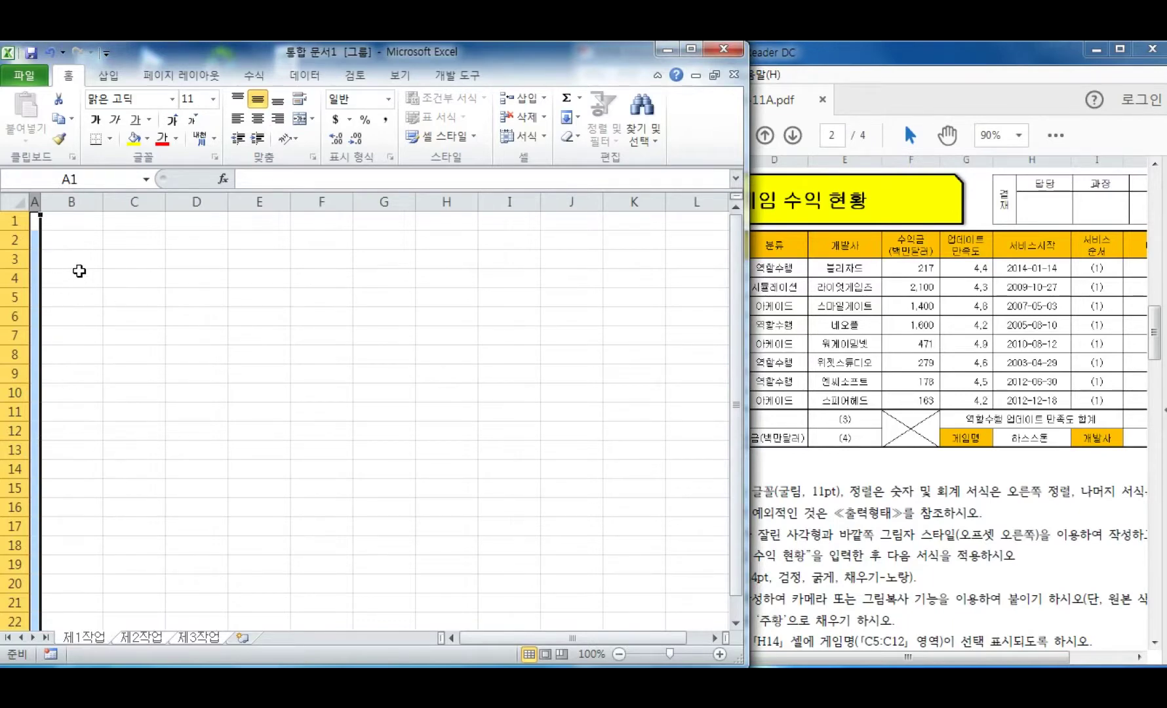
click(520, 296)
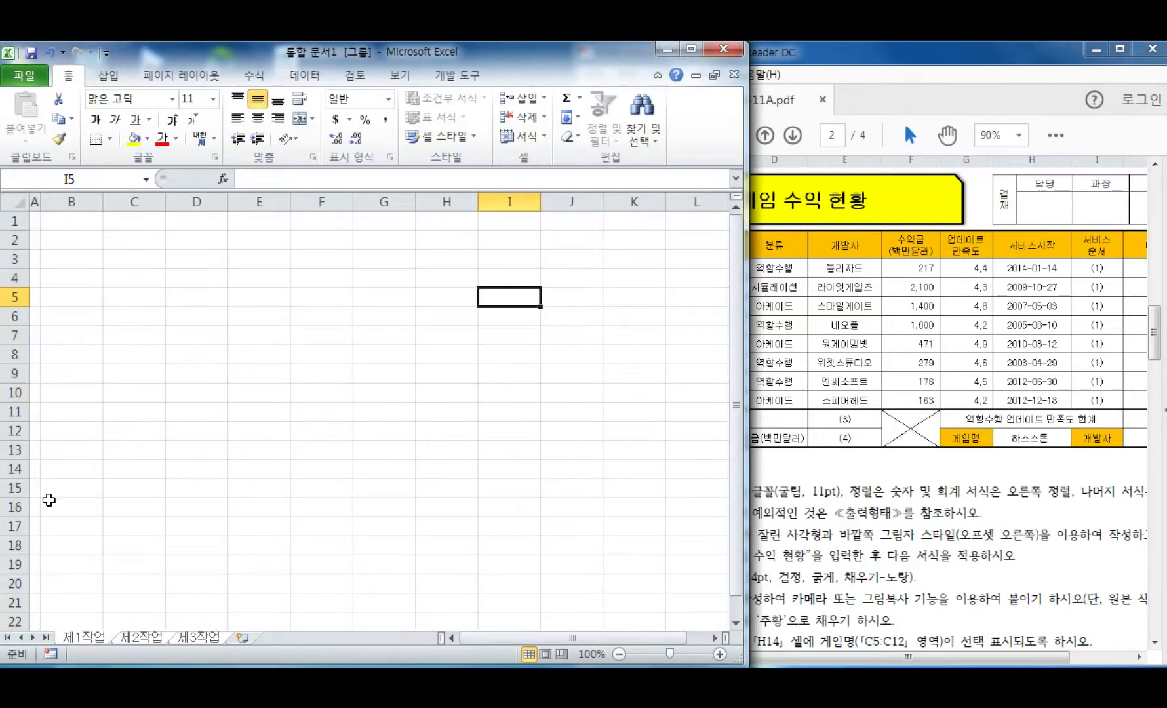
Following the PDF's data-format condition, set all cells in the grouped sheets to the 굴림 font at 11 pt
click(1158, 326)
scroll(1157, 327, up, 5)
drag(1157, 331, 1157, 364)
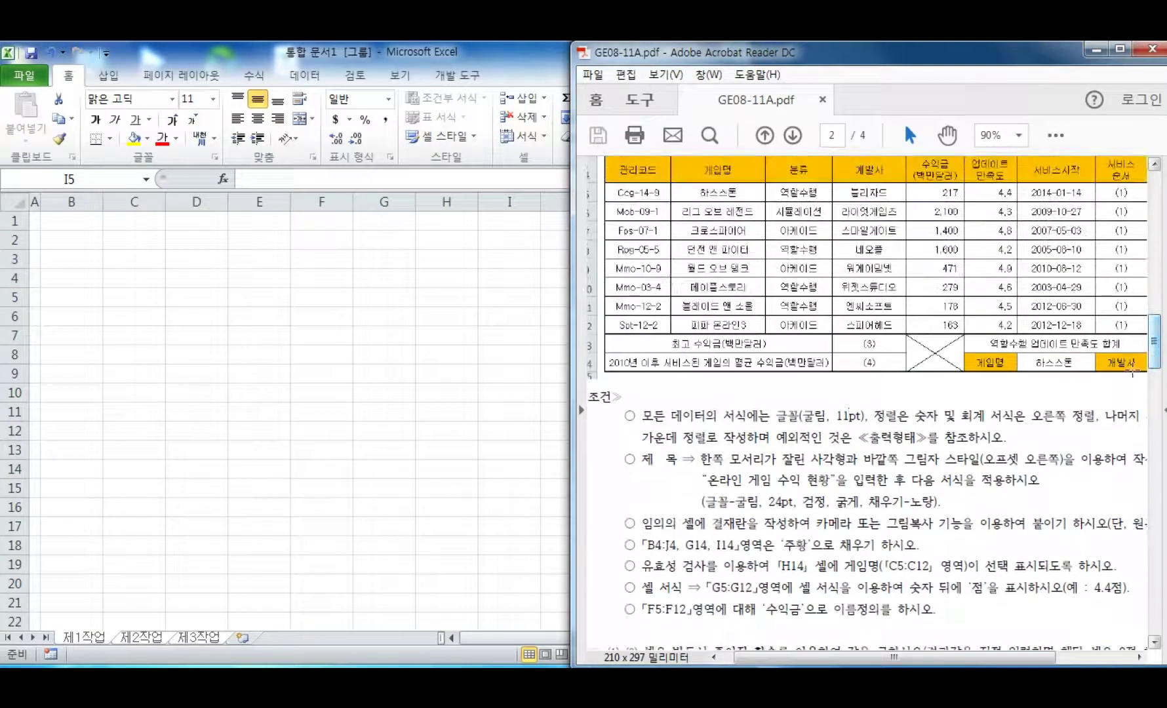
drag(648, 417, 838, 415)
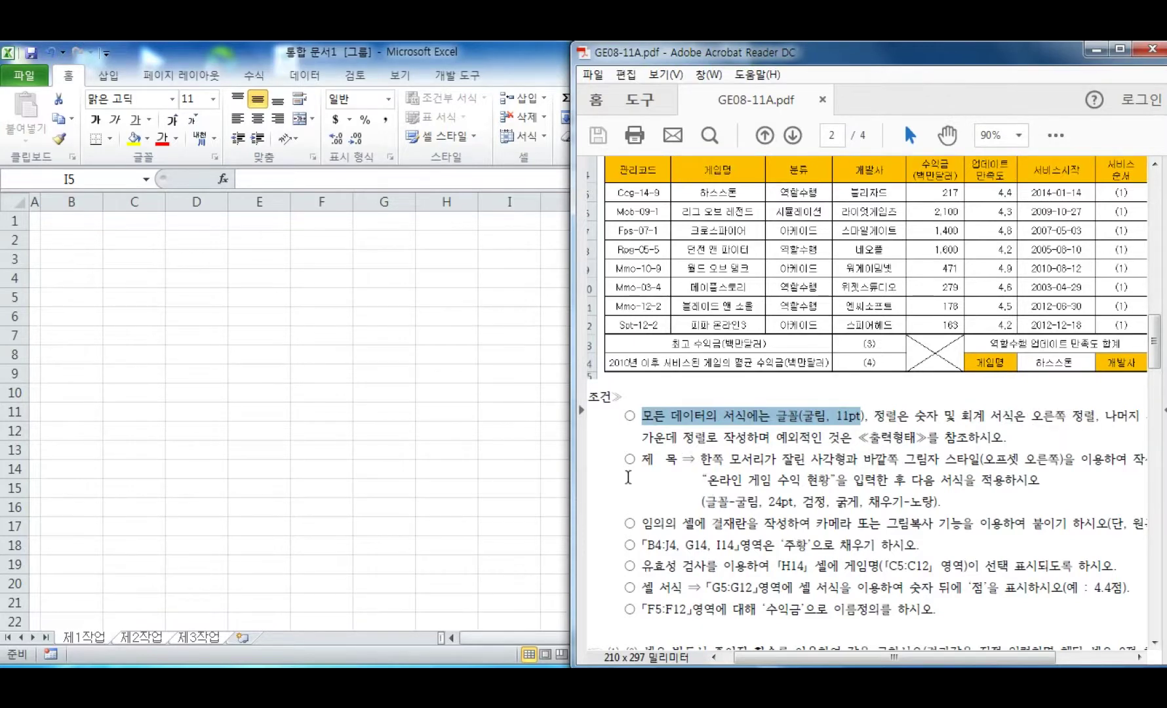
click(213, 54)
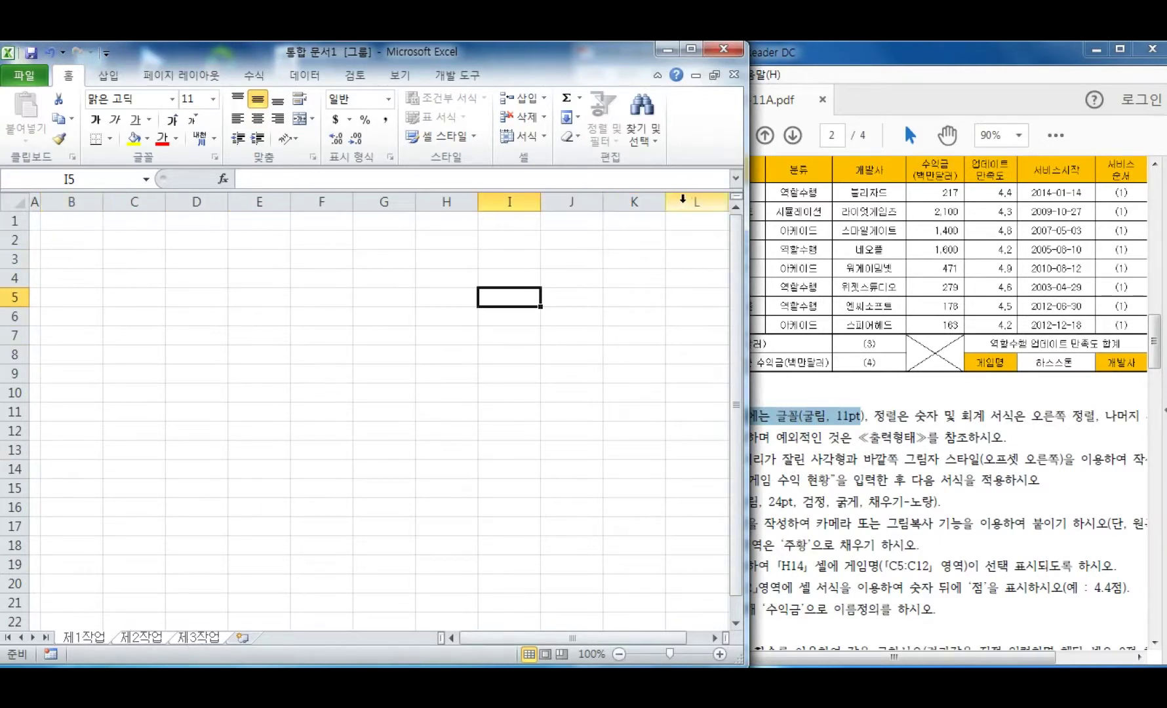
click(6, 201)
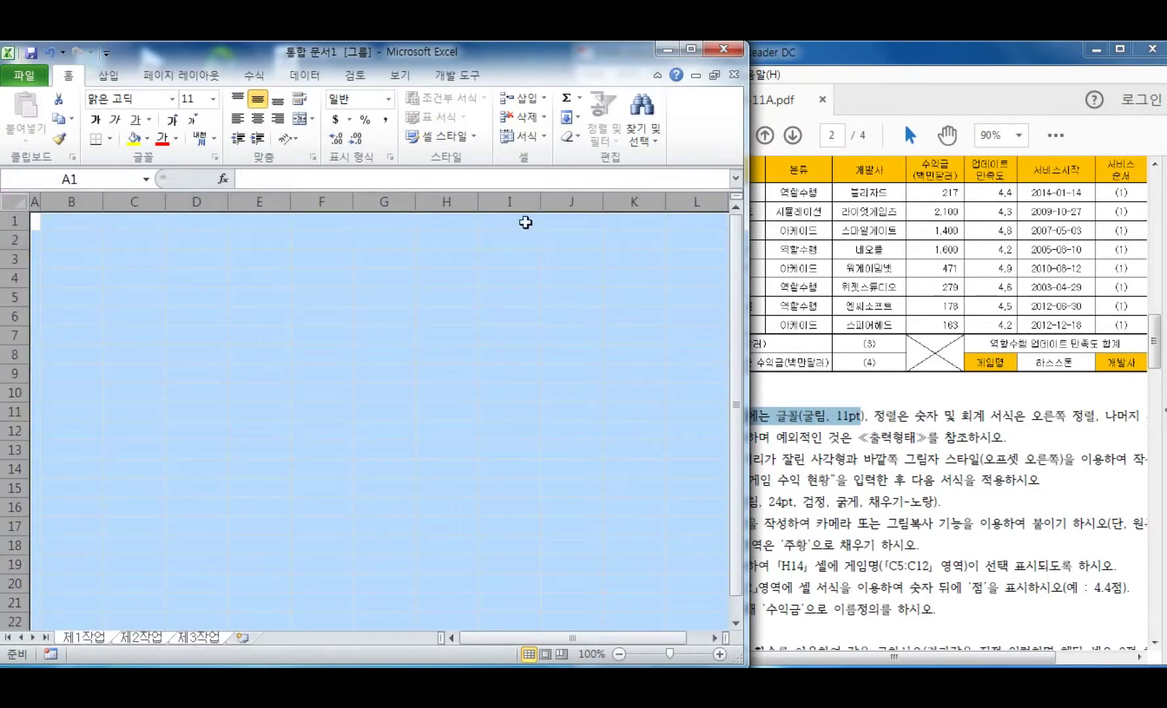
click(125, 96)
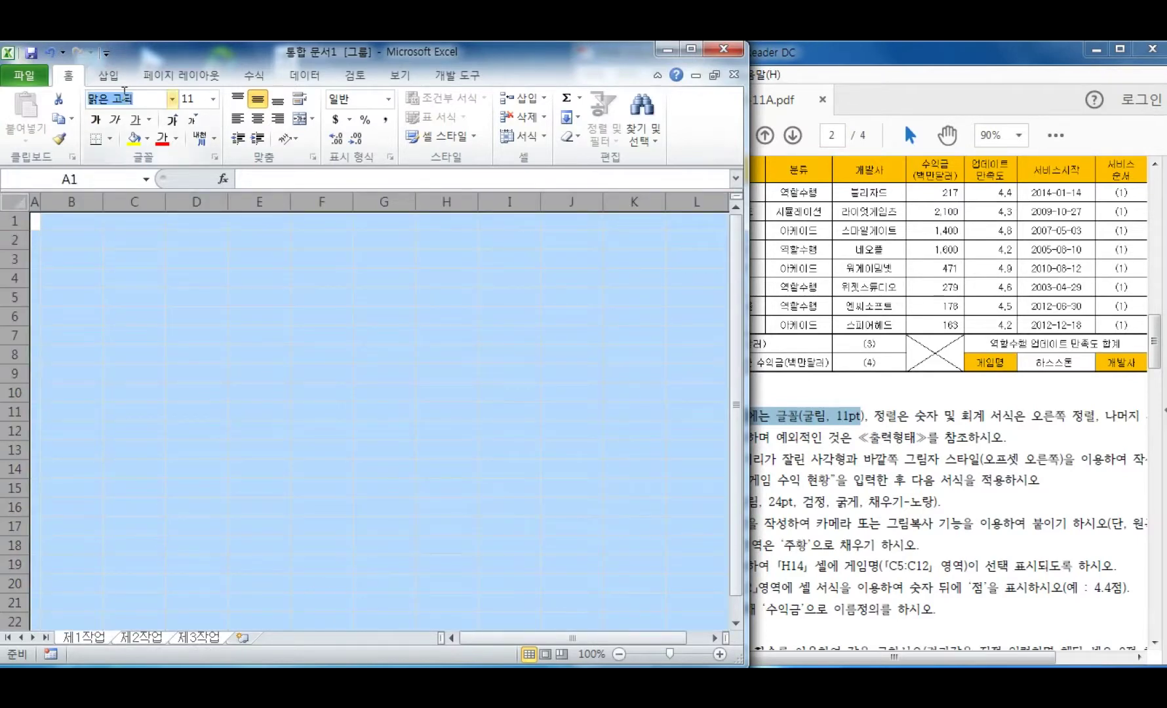
text(굴림)
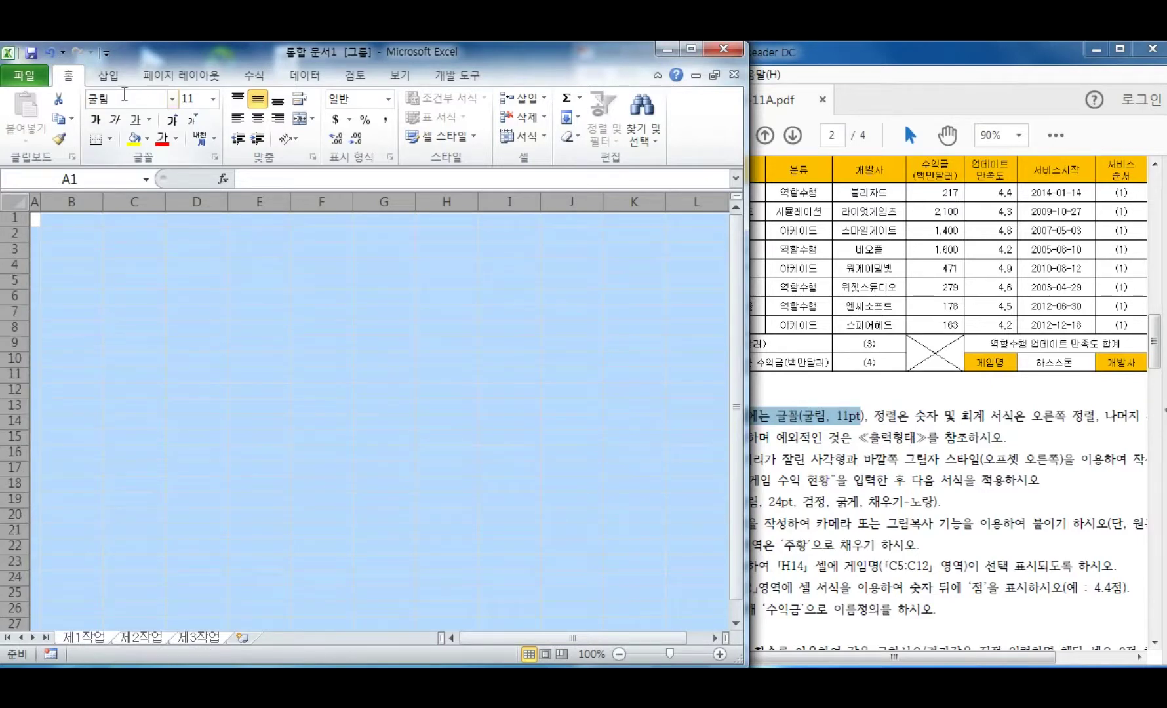
click(213, 101)
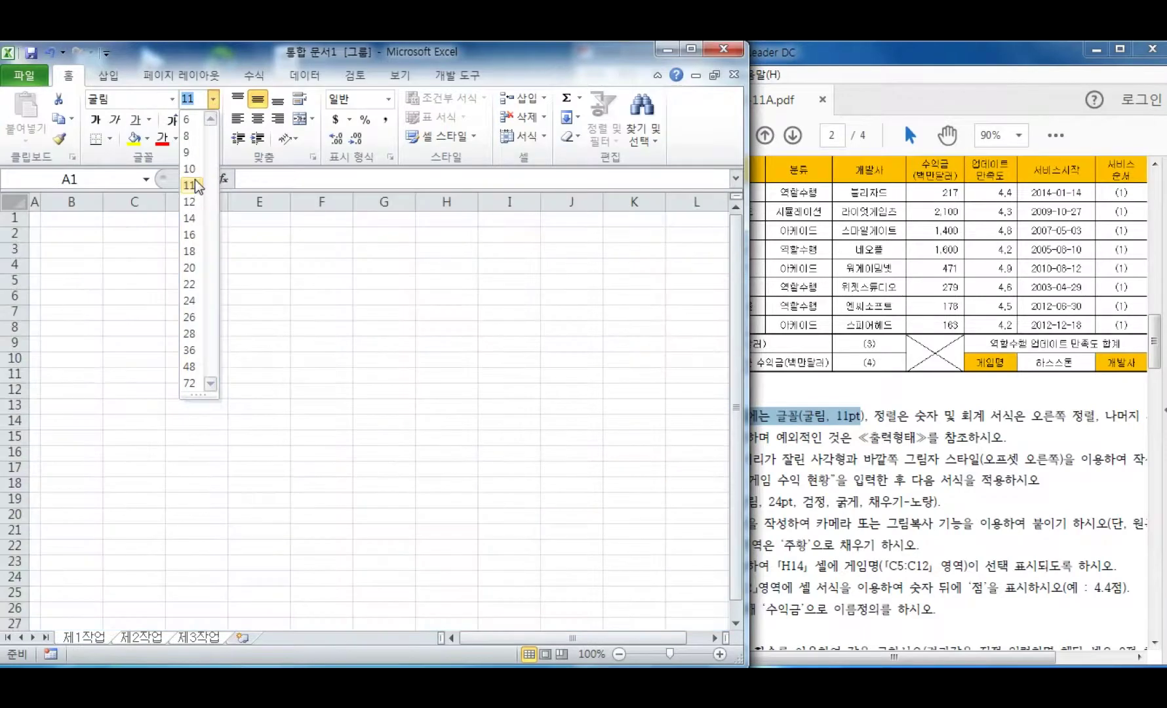
click(195, 186)
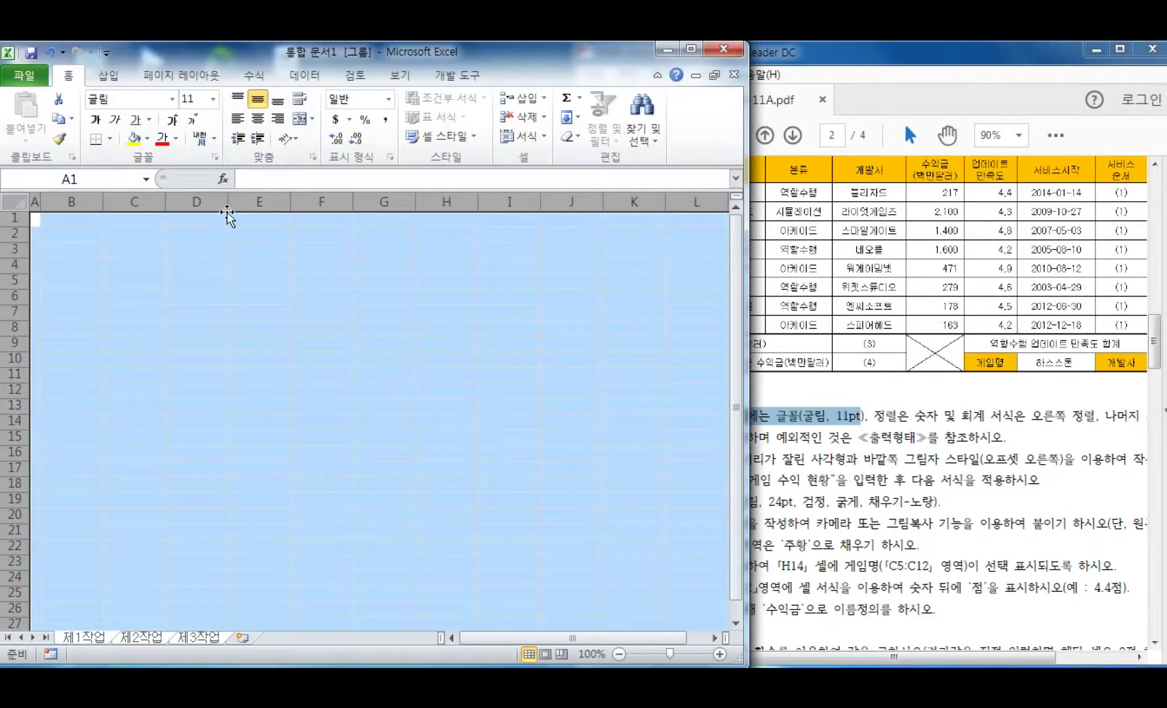
Centre all cells horizontally and apply the comma style as their number format
click(257, 125)
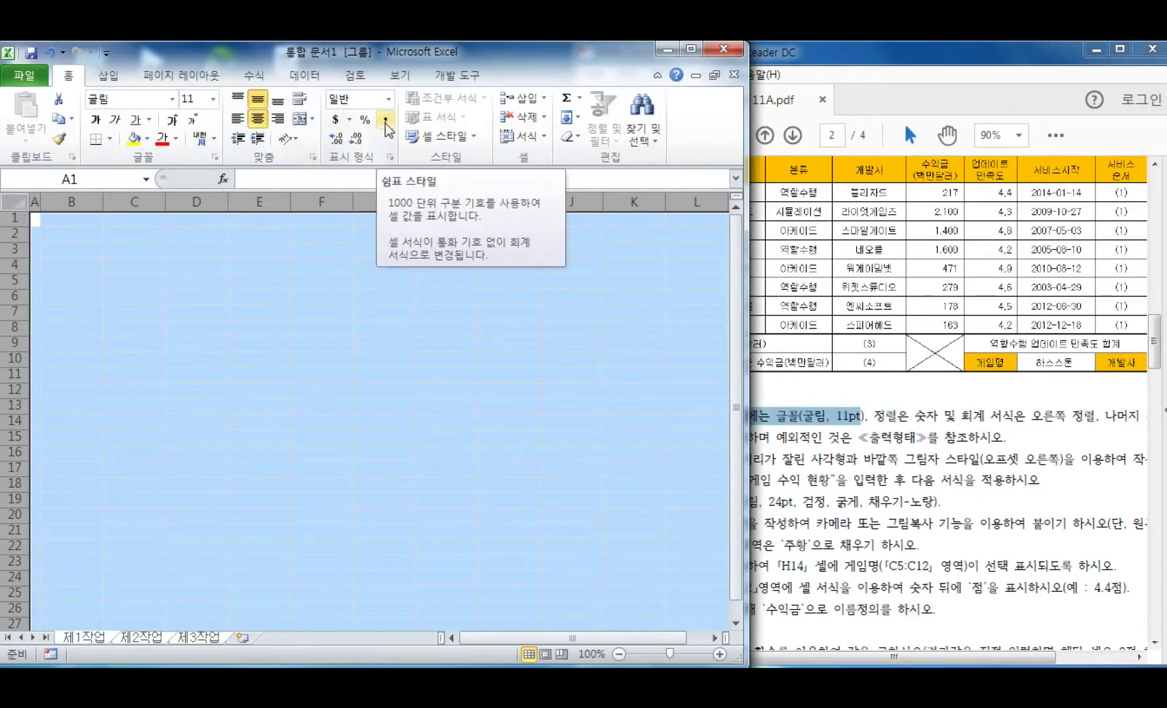
click(386, 122)
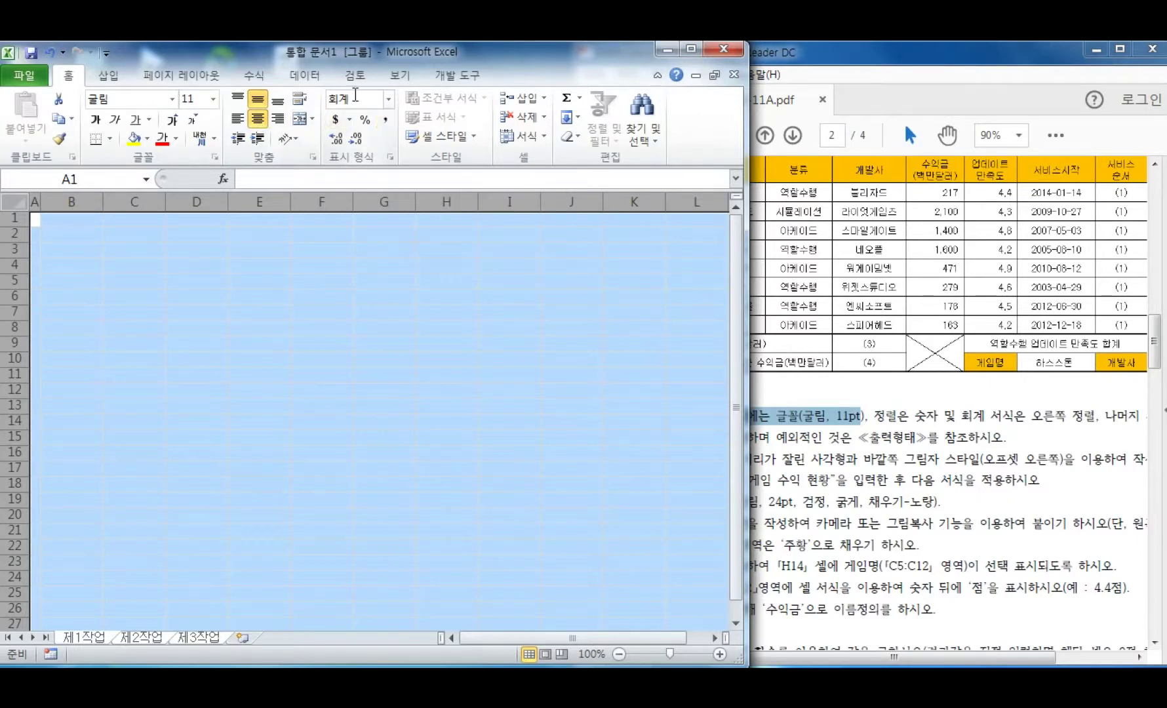
click(388, 123)
click(326, 365)
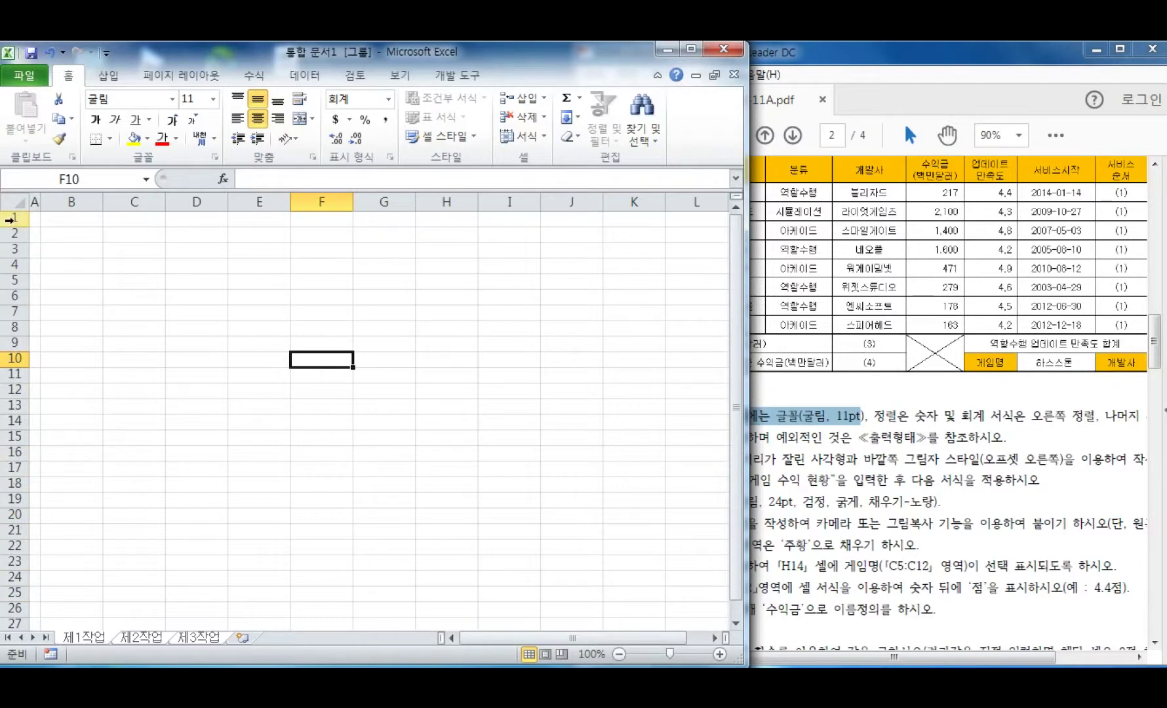
Set the row height to 20 for the rows from row 1 downward in the grouped sheets
drag(10, 219, 12, 622)
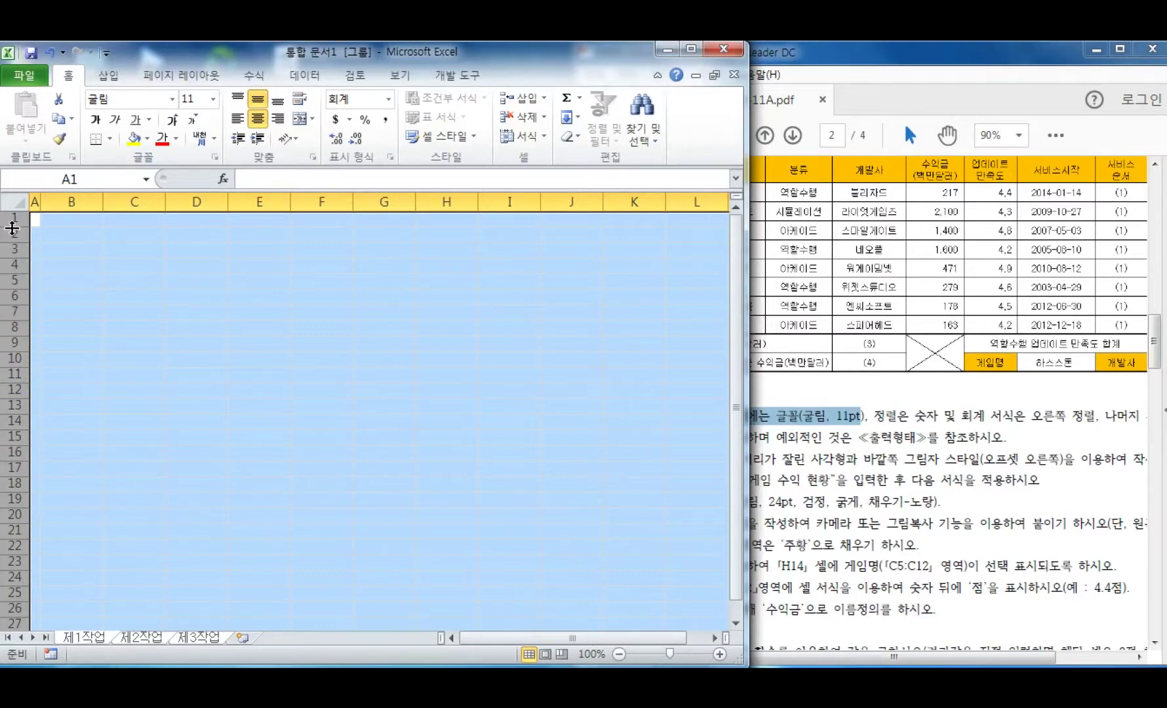
right_click(15, 280)
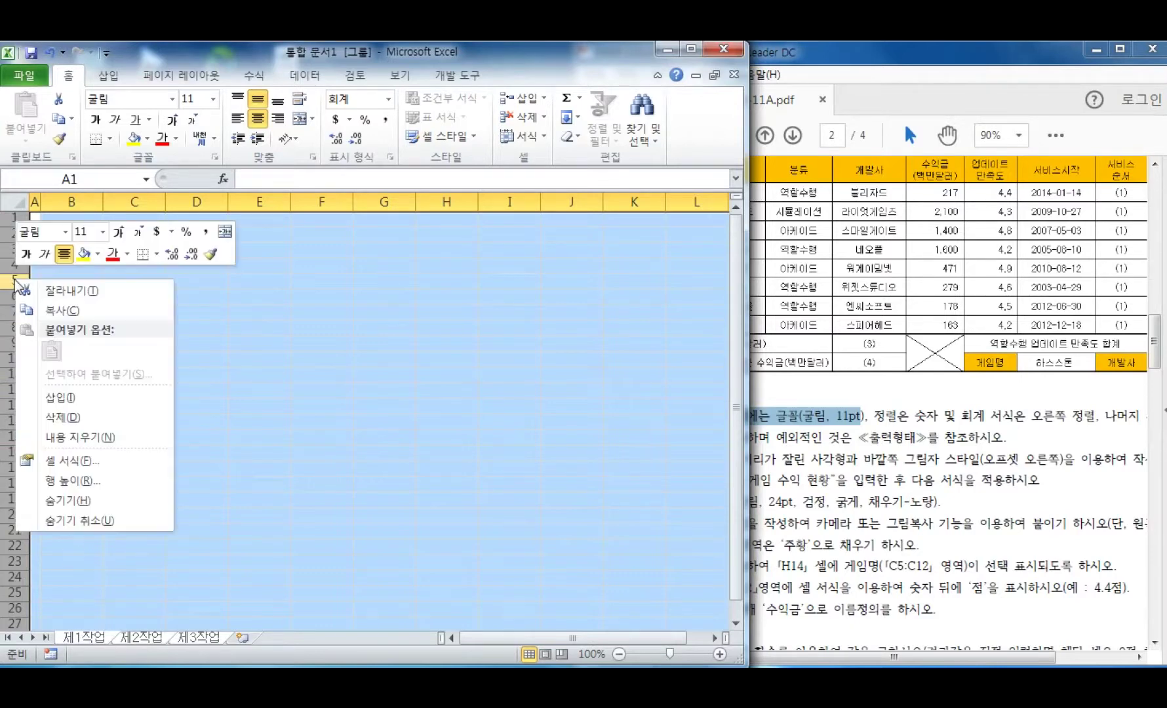
click(84, 485)
drag(73, 445, 176, 344)
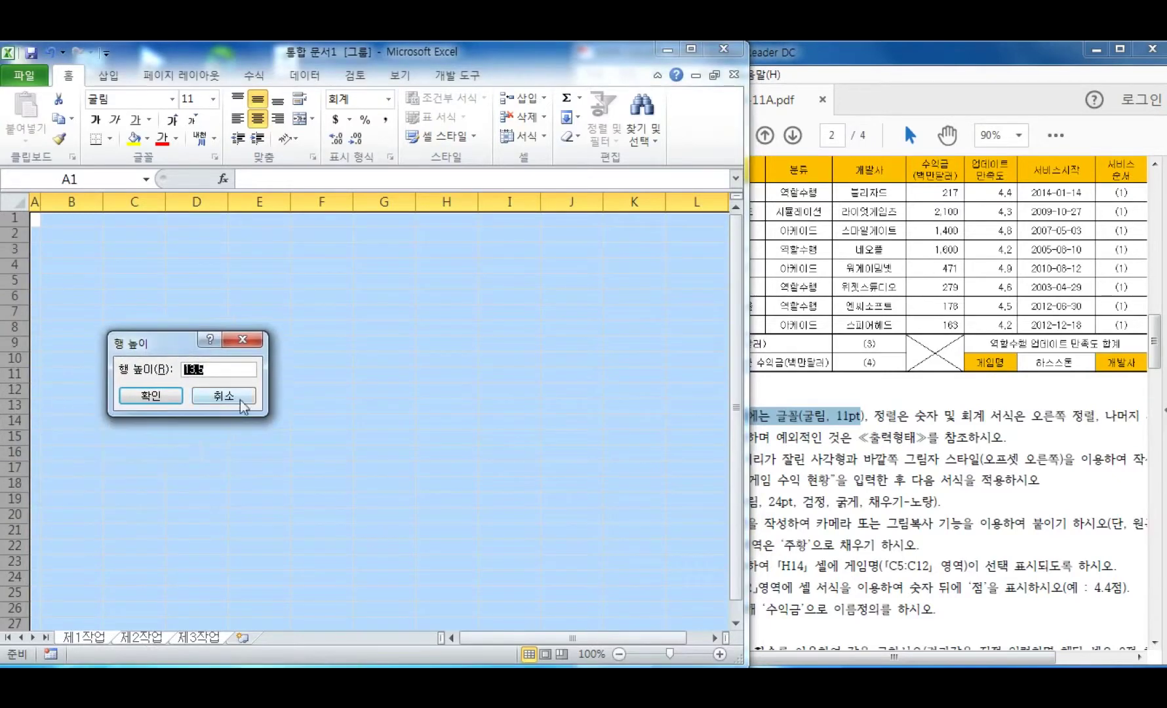
text(20)
click(156, 400)
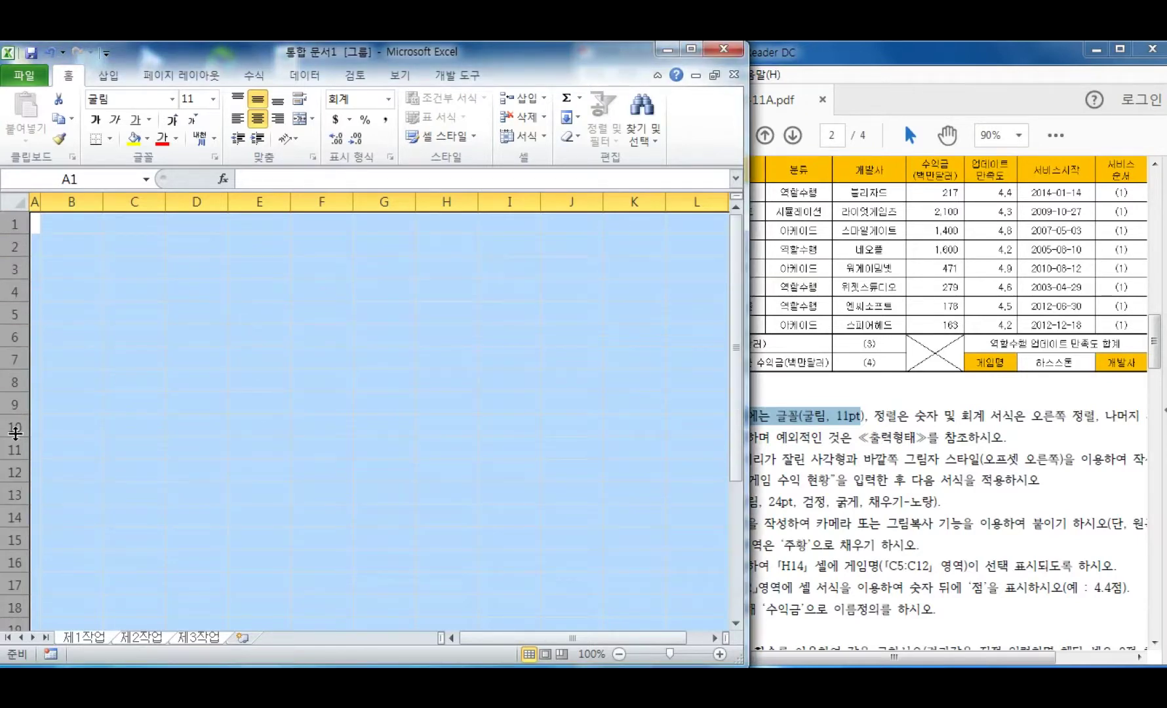
click(146, 398)
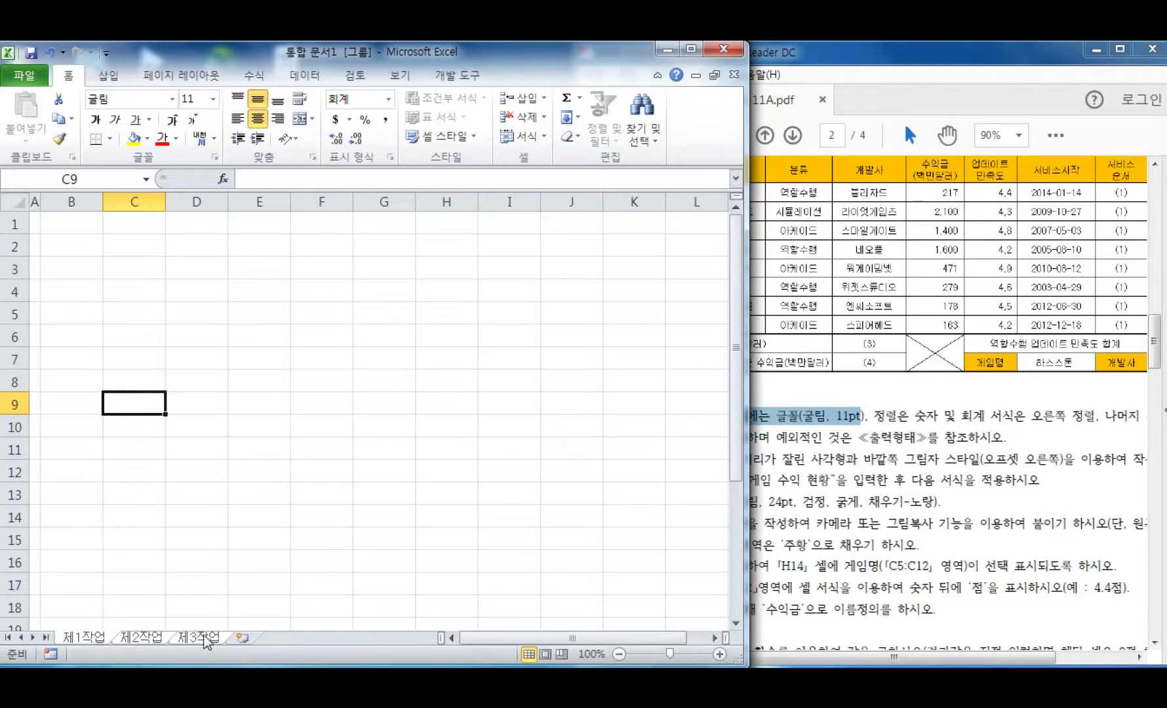
Ungroup the worksheets by checking 제2작업 and 제3작업, and return to the 제1작업 sheet
click(142, 637)
click(196, 637)
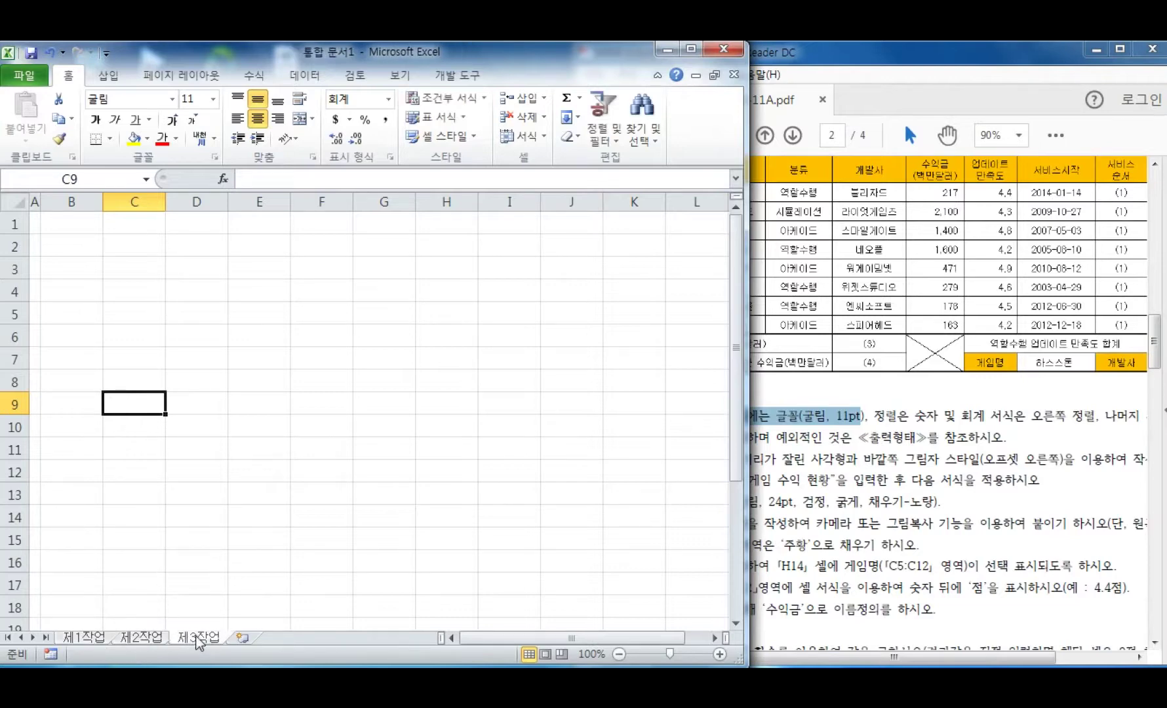
click(92, 639)
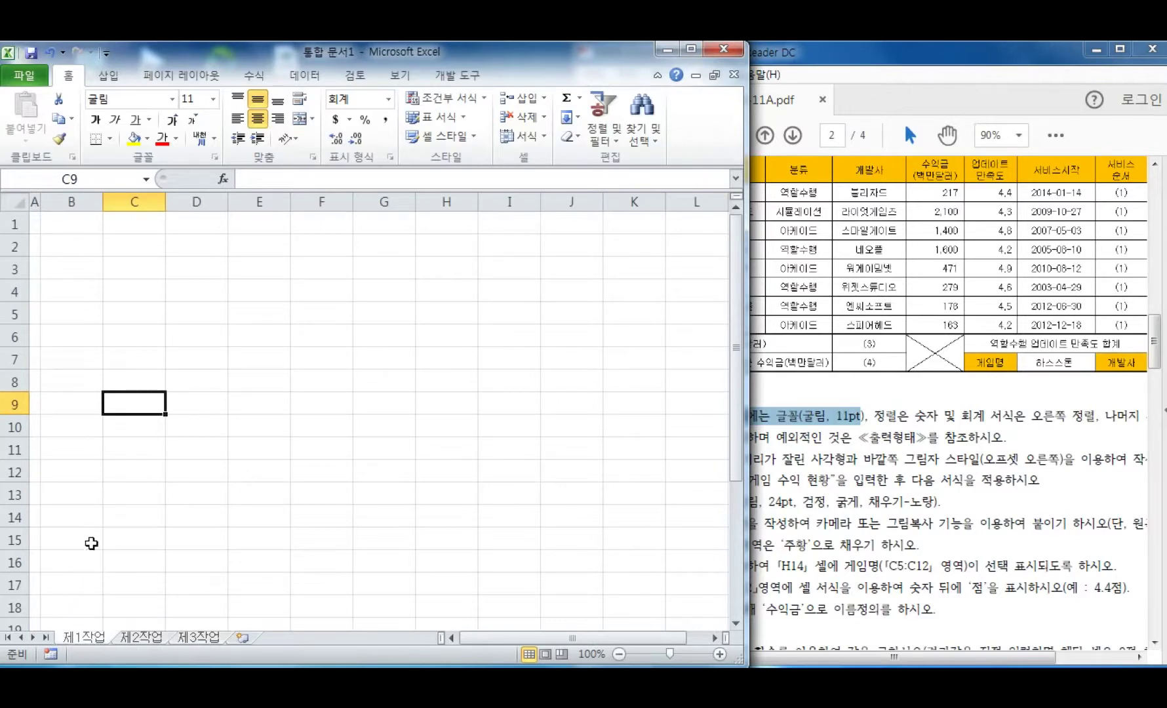
Switch to the PDF in Acrobat Reader and examine the 온라인 게임 수익 현황 output table through its 비고 column
click(952, 397)
drag(1157, 353, 1157, 339)
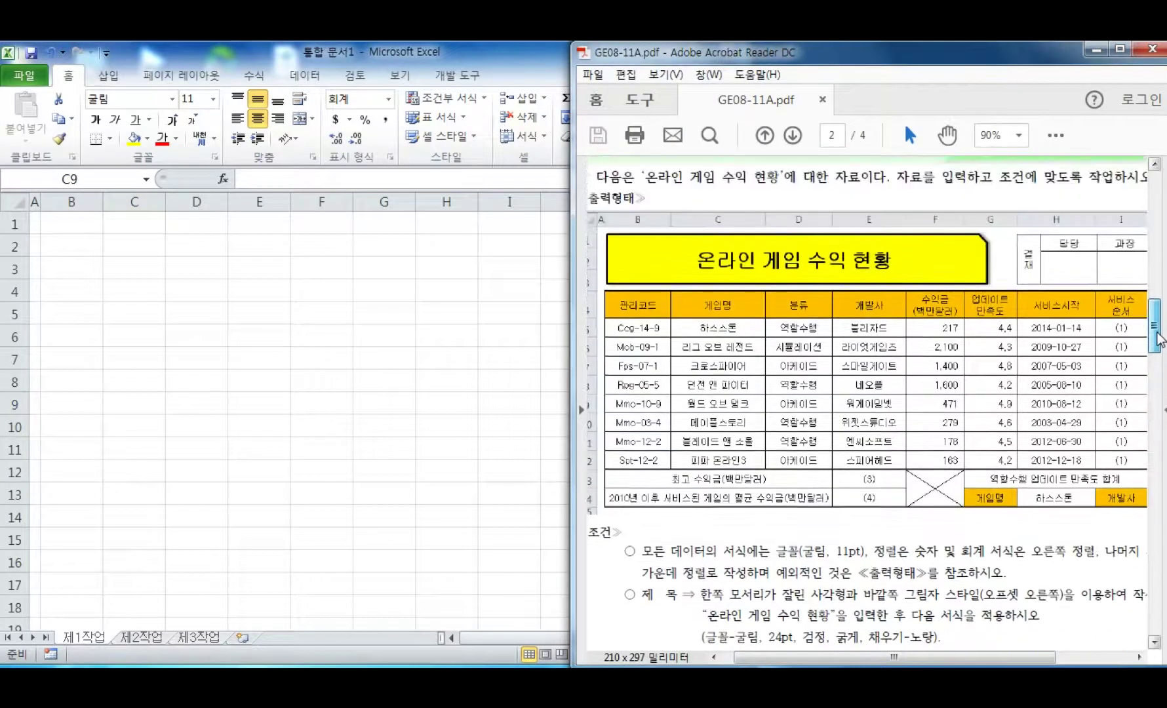
drag(872, 661, 875, 662)
click(403, 321)
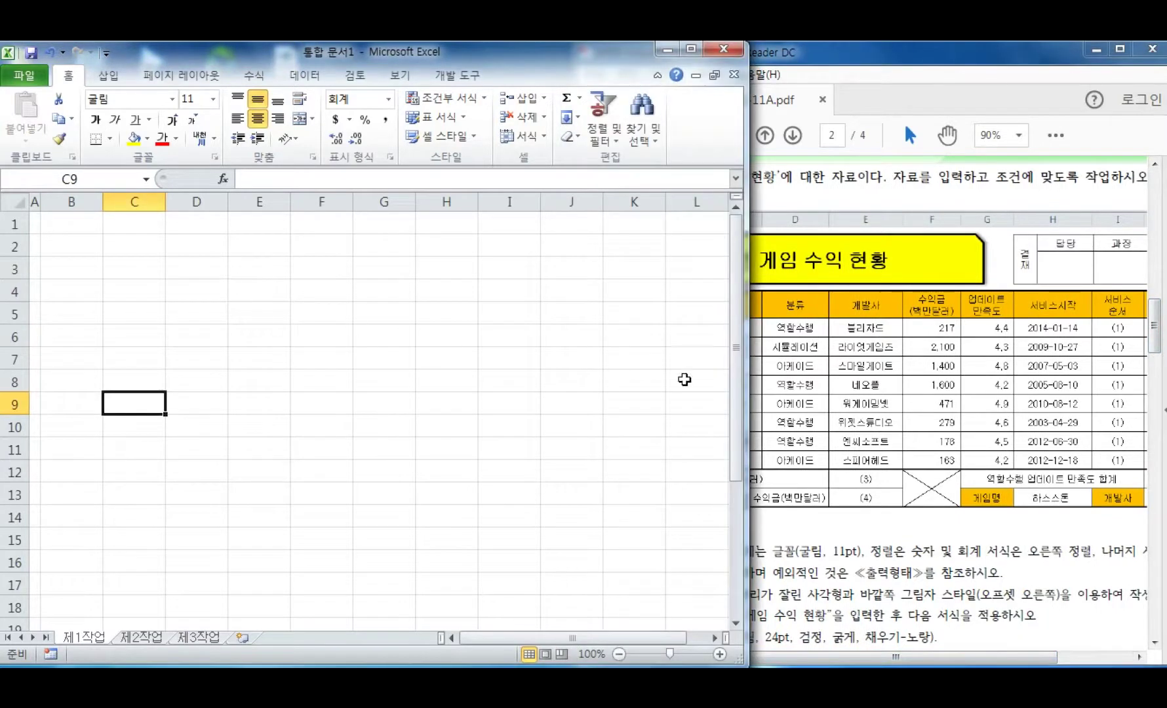
click(852, 658)
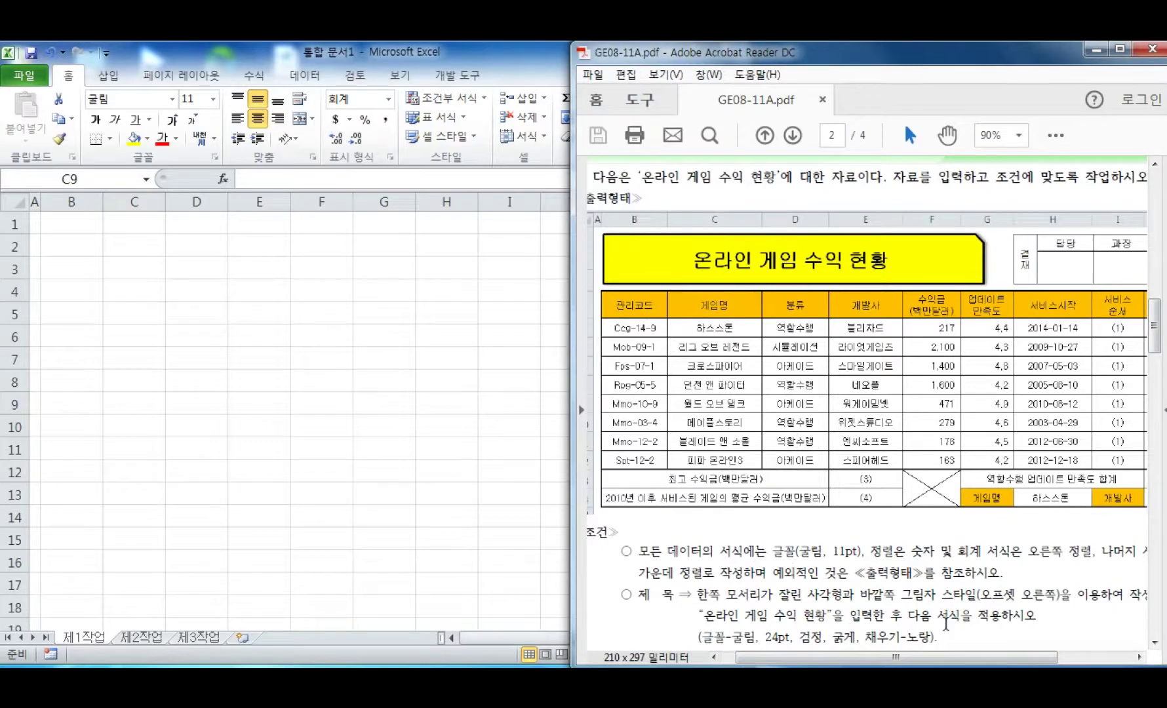
scroll(944, 610, right, 3)
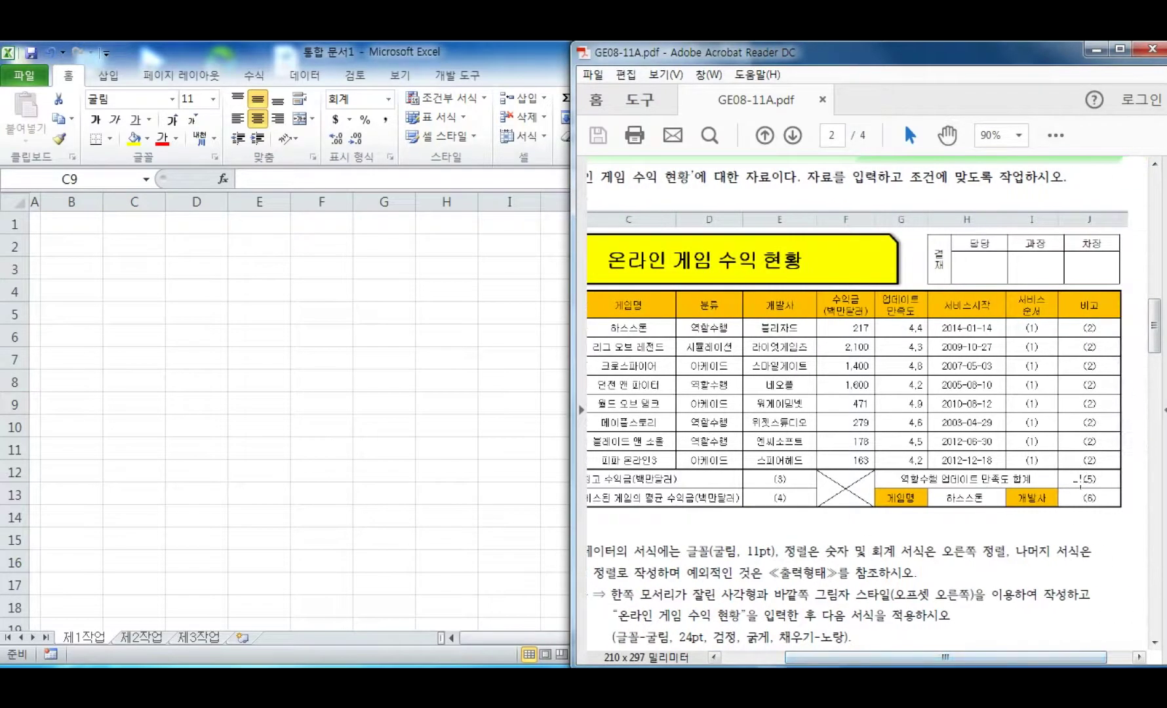
Switch to Excel, select the range B4:J14 for data entry, and narrow its window to reveal the PDF table's first columns
scroll(1046, 662, left, 3)
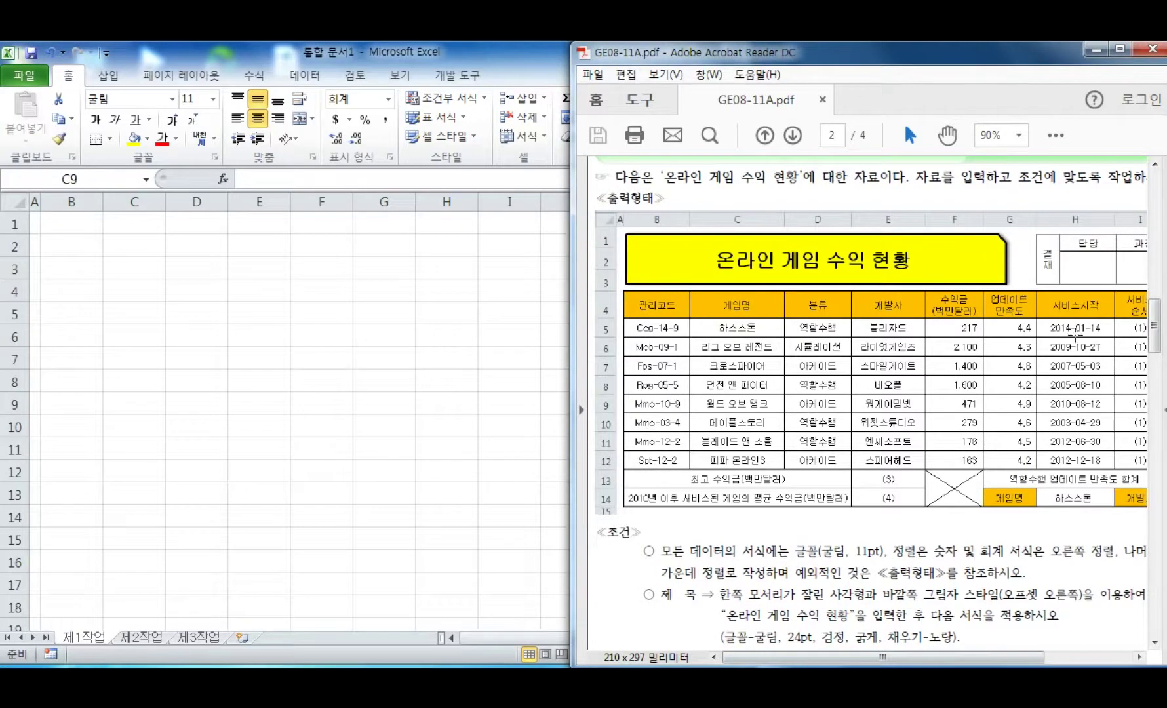
click(297, 62)
click(62, 294)
drag(62, 293, 554, 512)
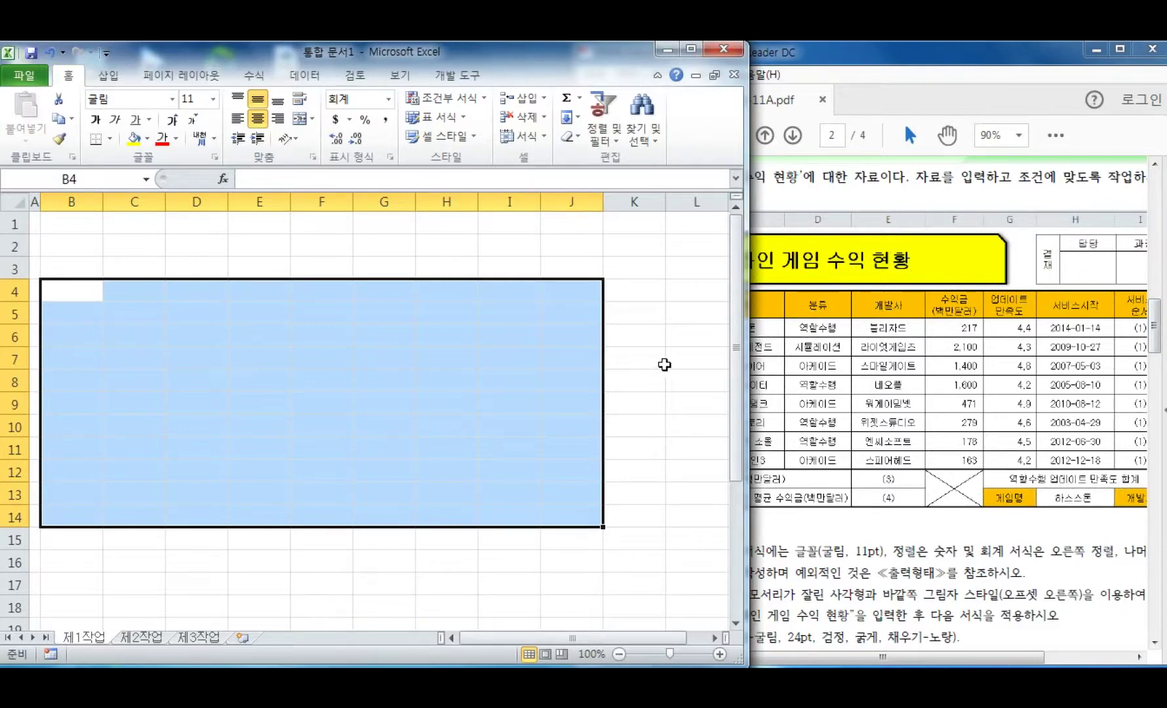
drag(745, 349, 620, 372)
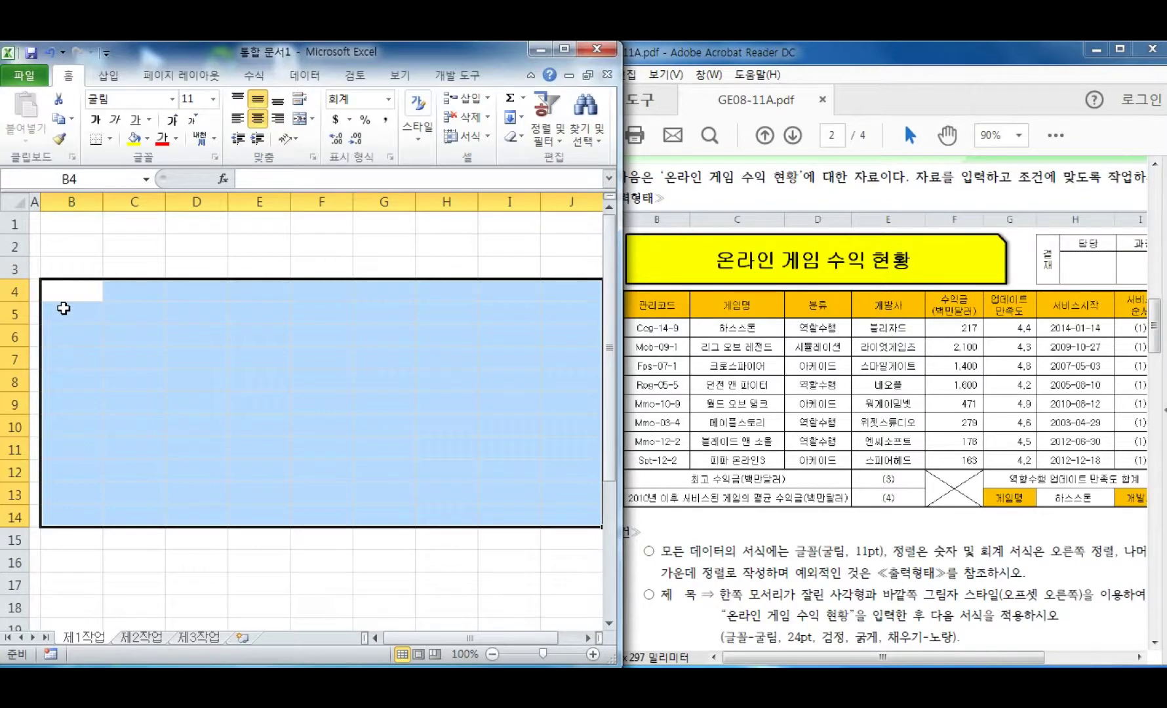
Enter 관리코드 as the first column header in cell B4
text(관리콛)
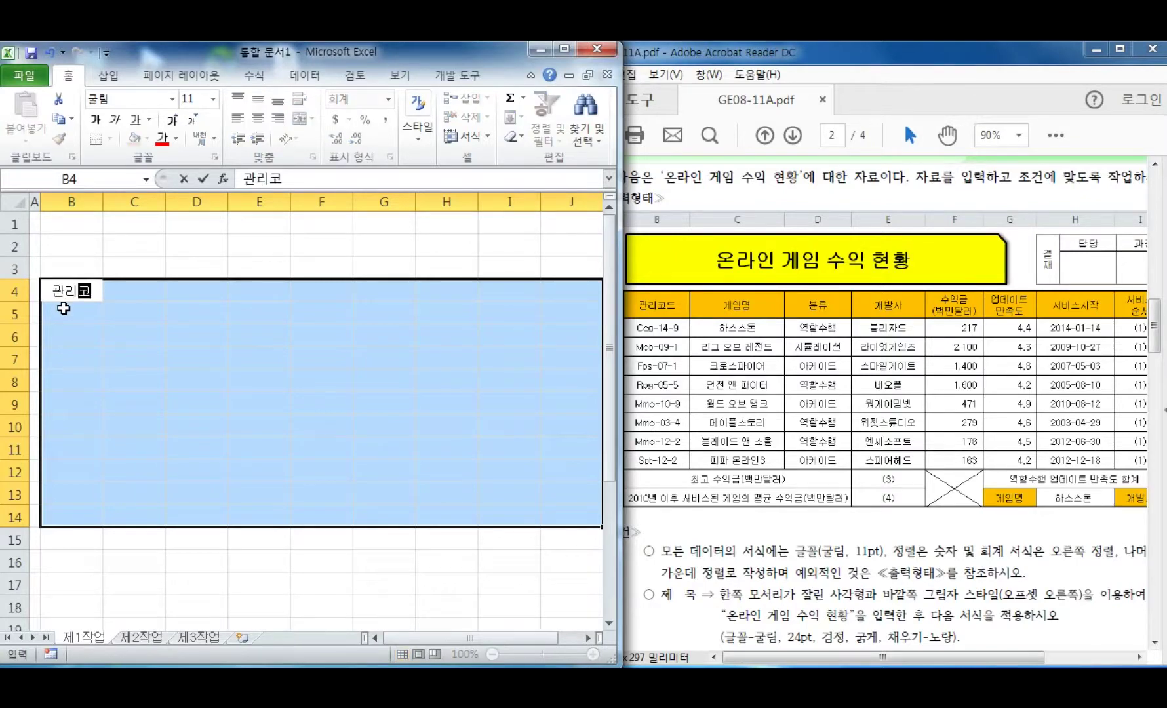
text(ㅡ)
key(Return)
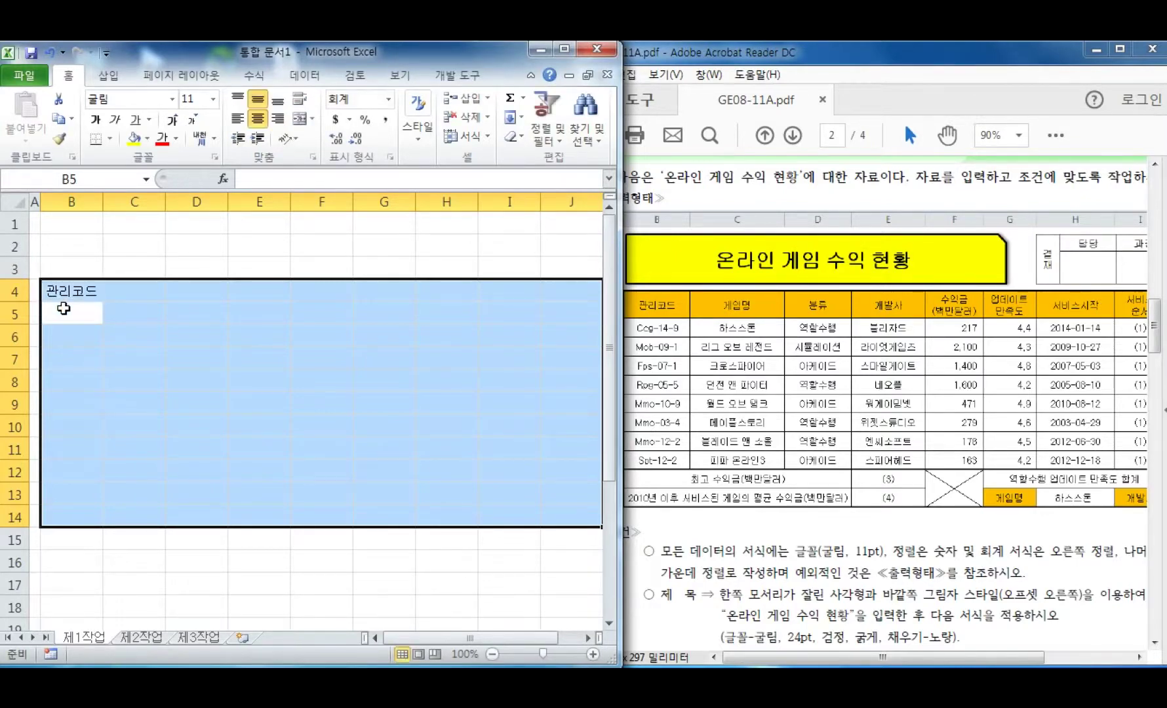
Enter the header 수익금 (백만달러) in F4, split over two lines within the cell
text(수익)
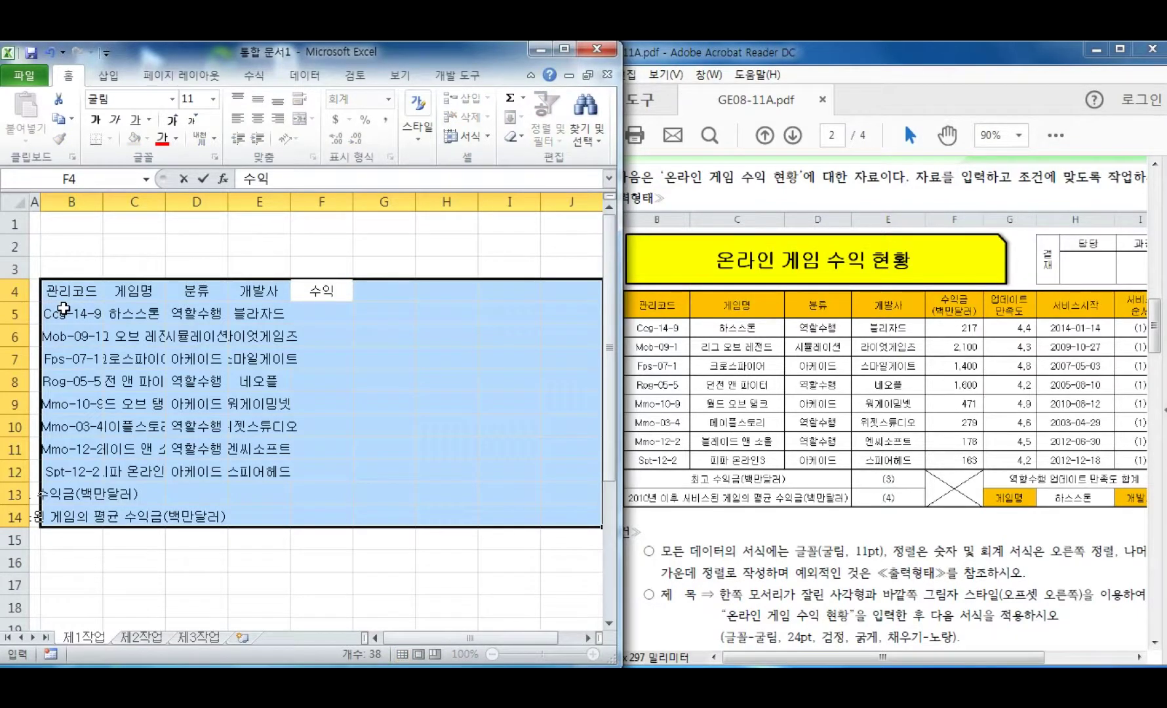
text(ㄱ)
key(alt)
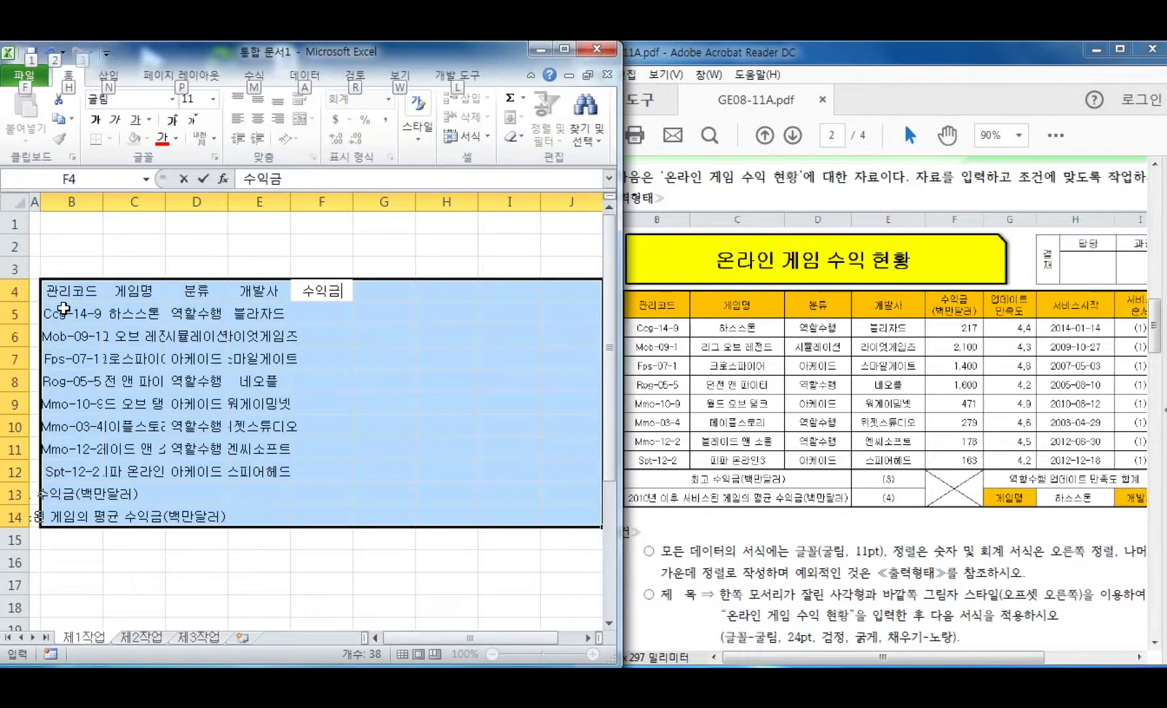
key(alt+Return)
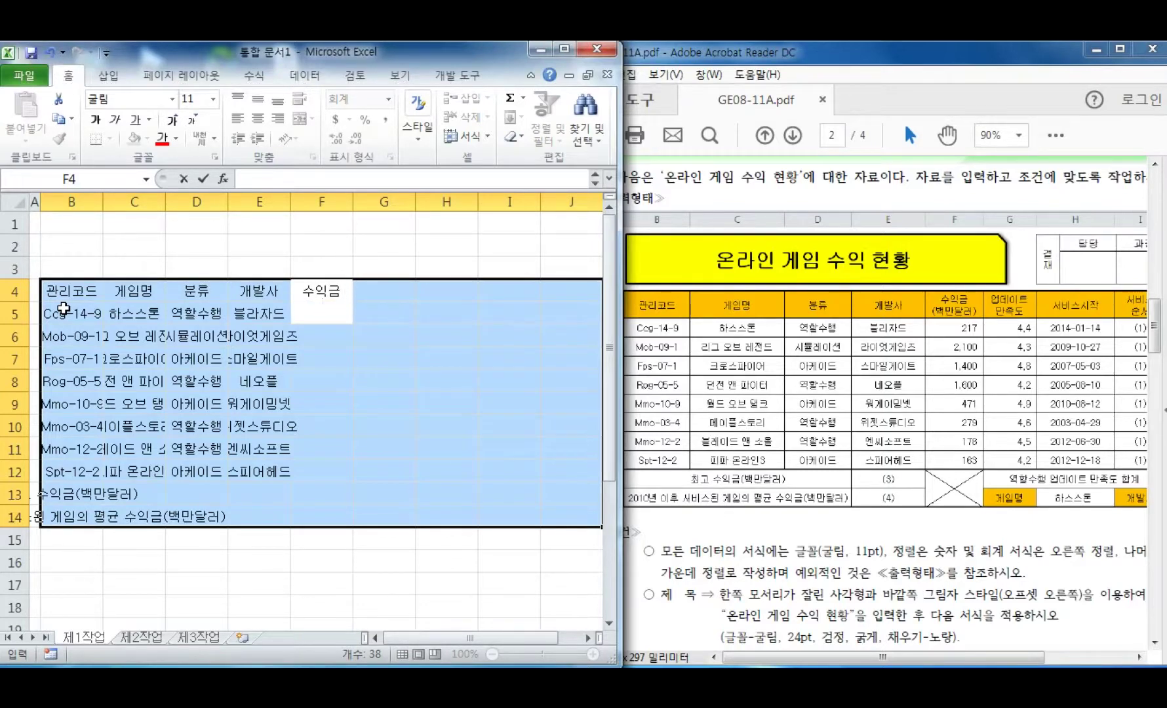
text((백만달ㄹ)
text())
key(Return)
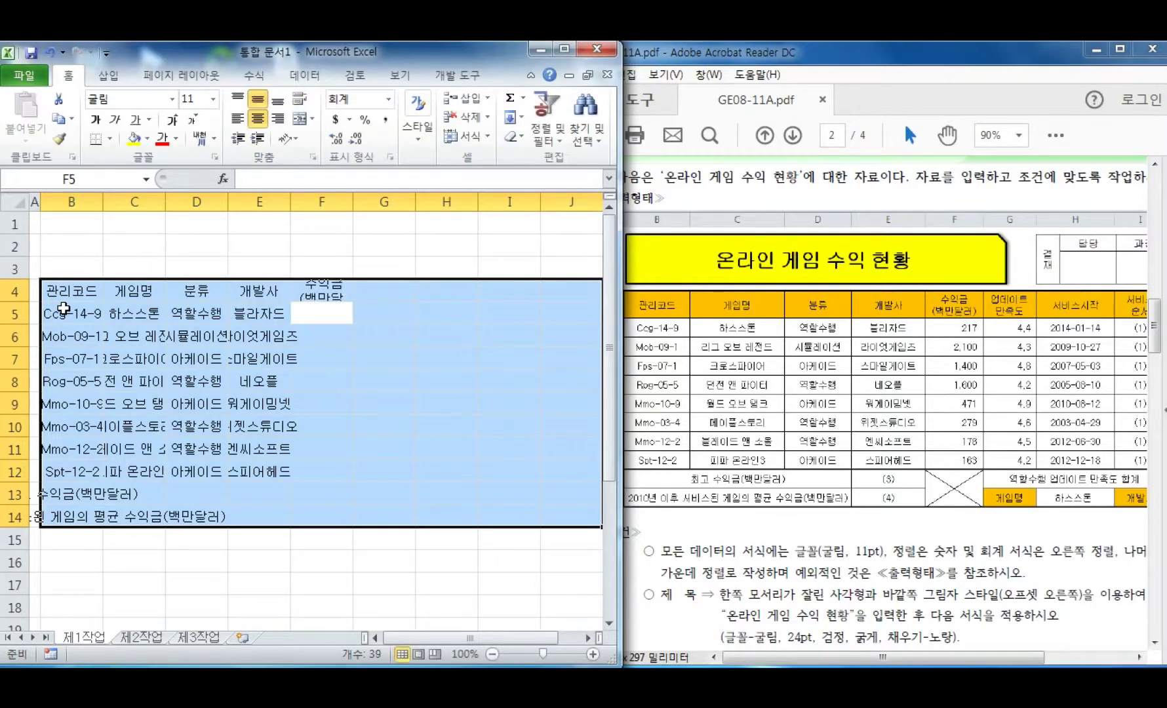
Enter the revenue values 217, 2100, 1400, 1600, 471, 279, 178 and 163 in F5:F12
text(217)
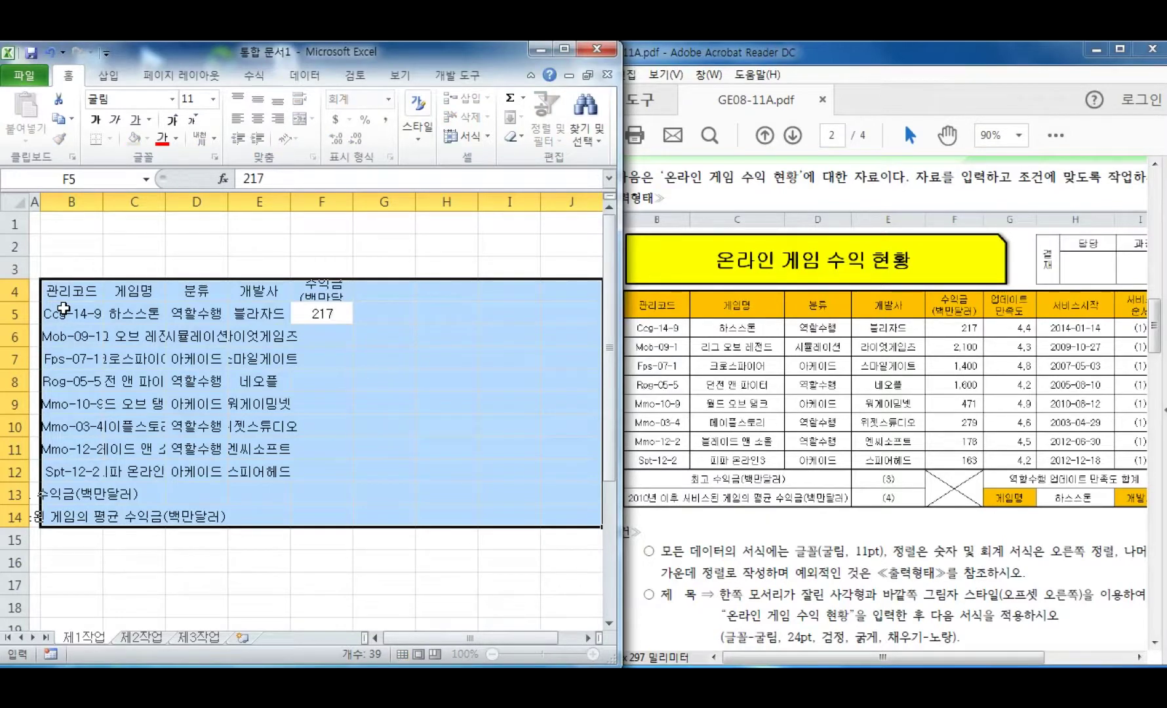
key(Return)
text(2100)
key(Return)
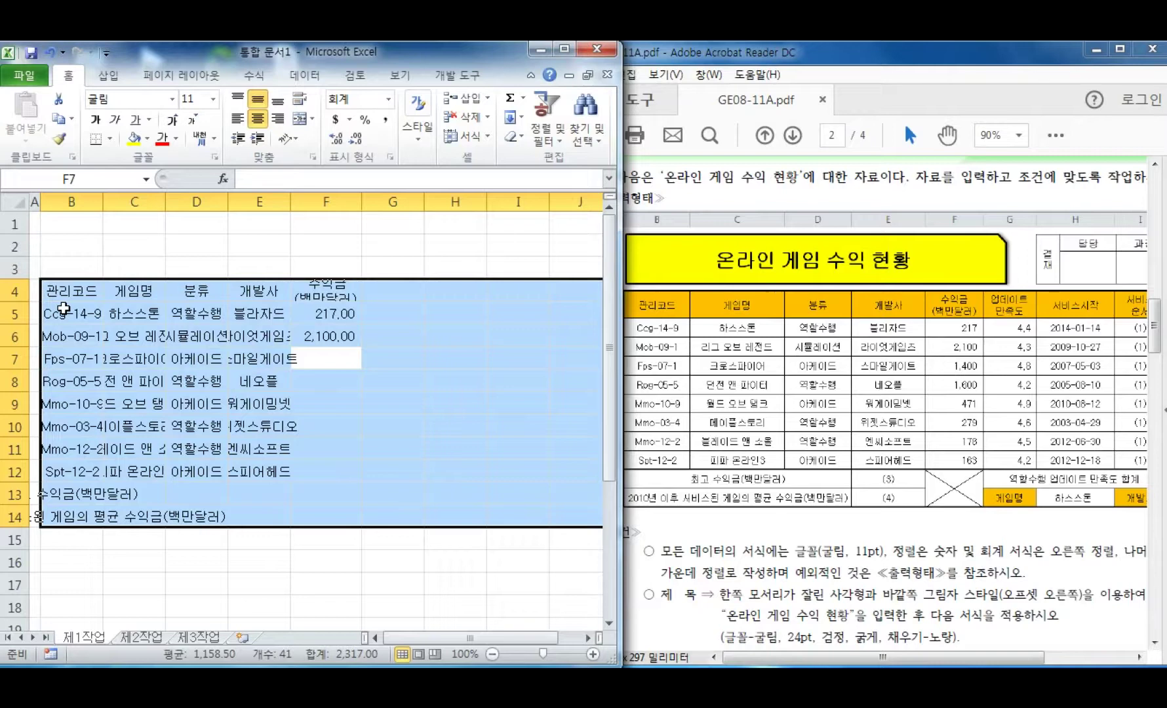
text(1400)
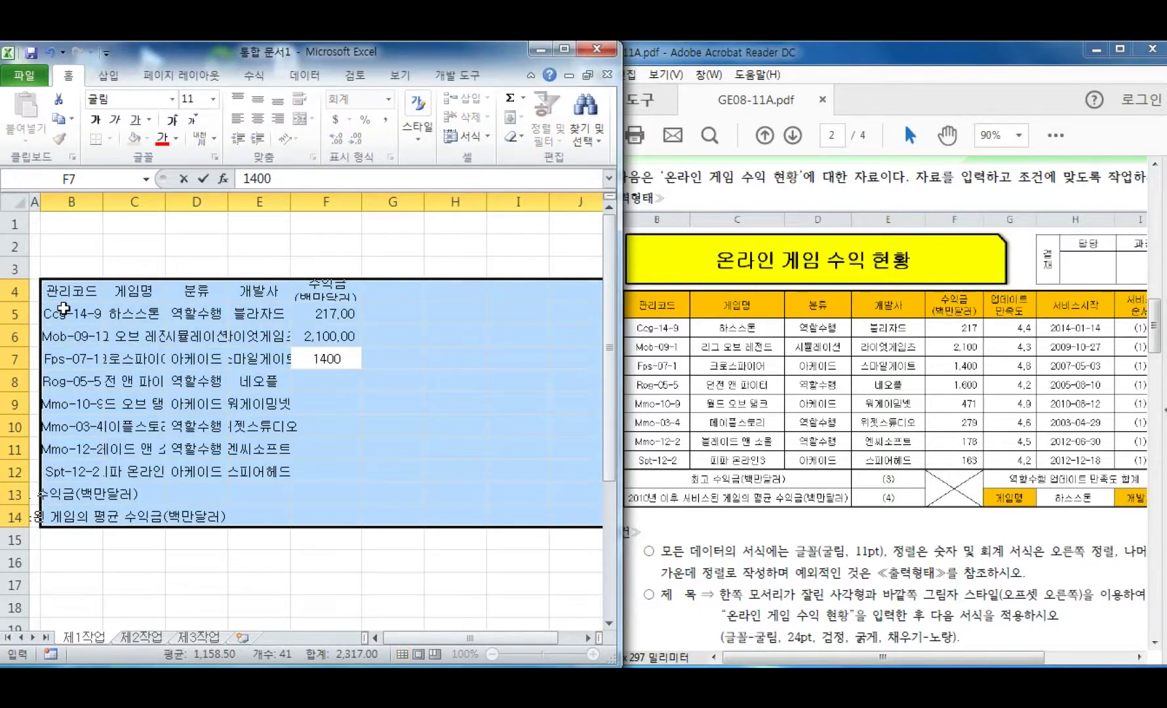
key(Return)
text(1600)
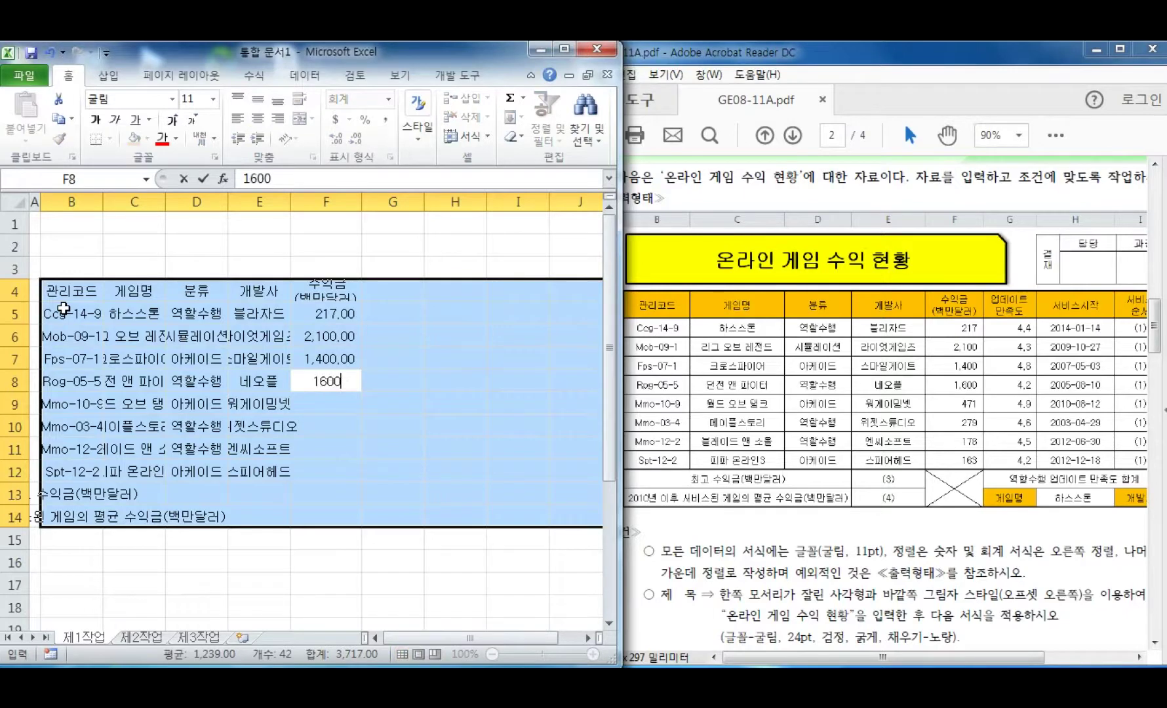
key(Return)
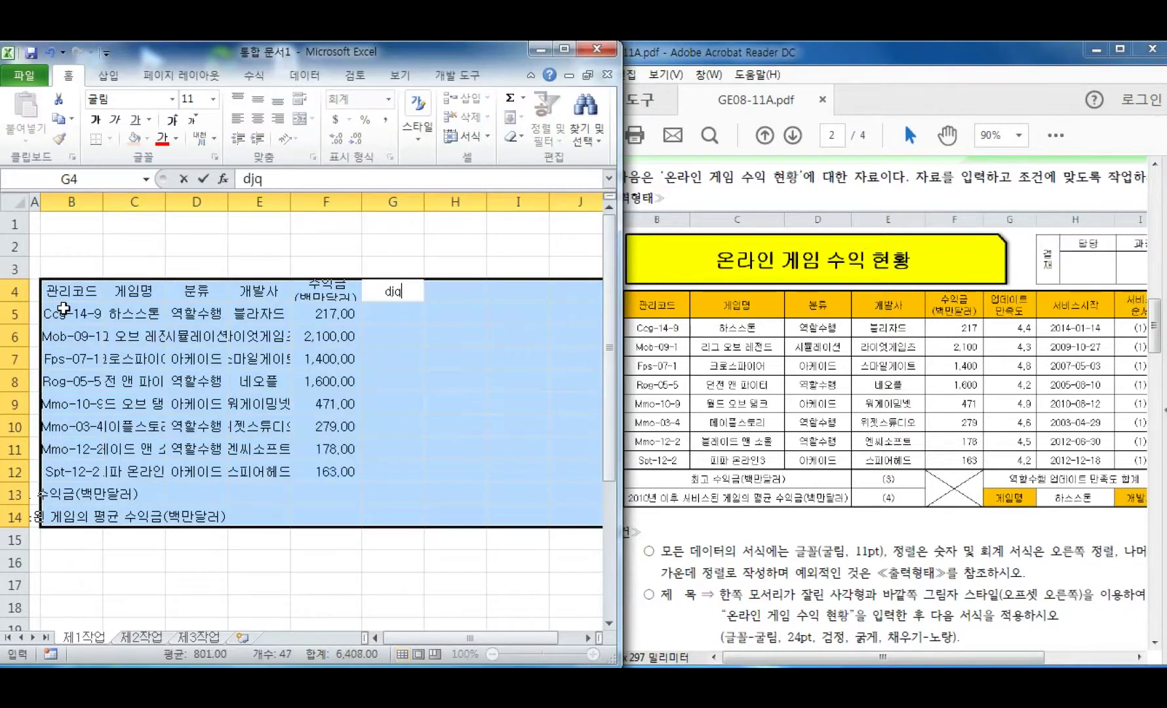
Enter the headers 업데이트 만족도 (two lines), 서비스시작, 서비스 순서 (two lines) and 비고 in G4:J4, with their PDF data
text(업데이트)
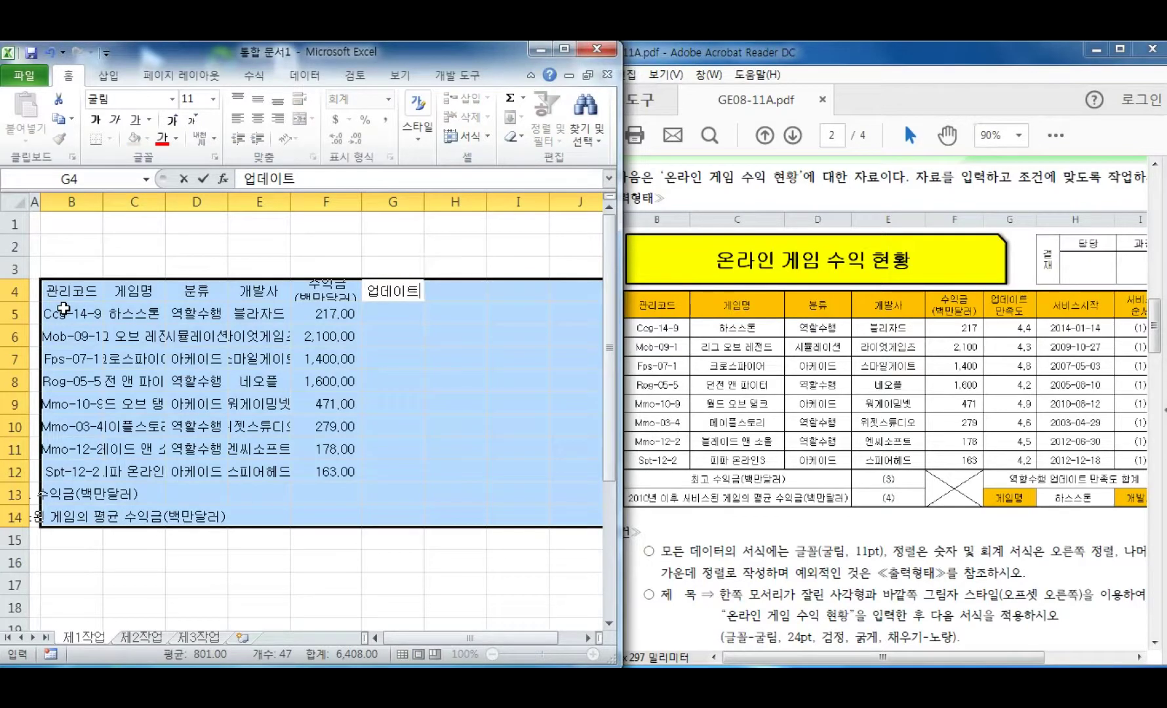
key(alt+Return)
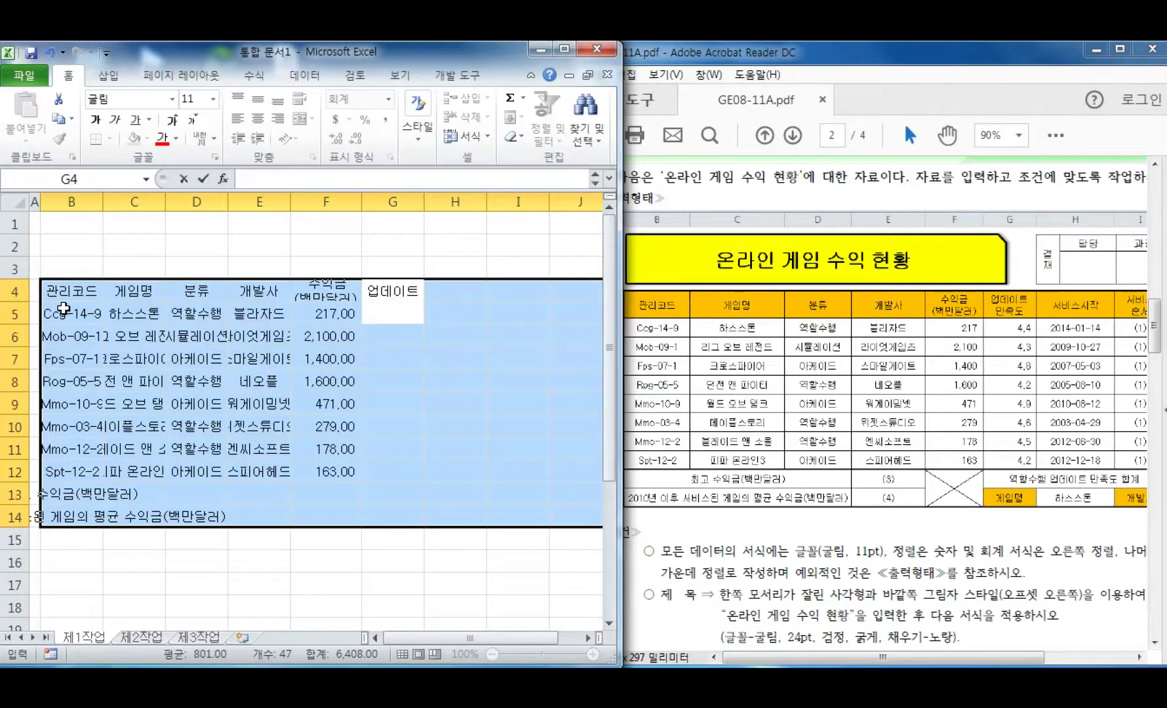
text(만족도)
key(Return)
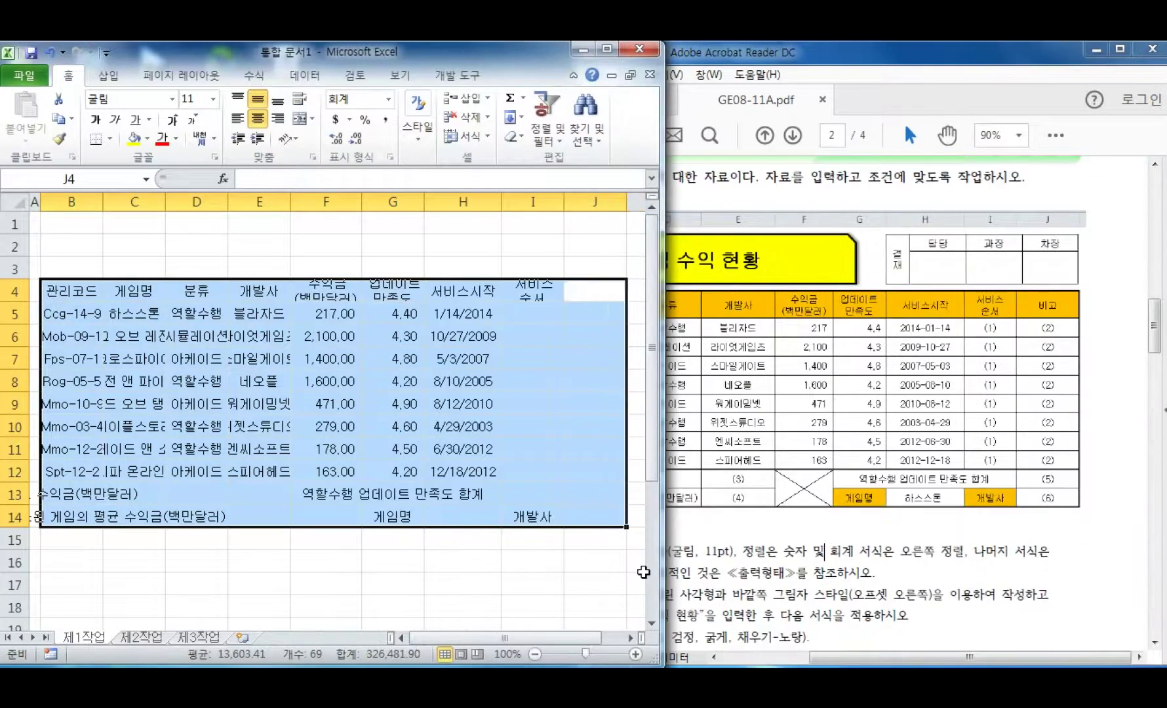
text(비고)
key(Return)
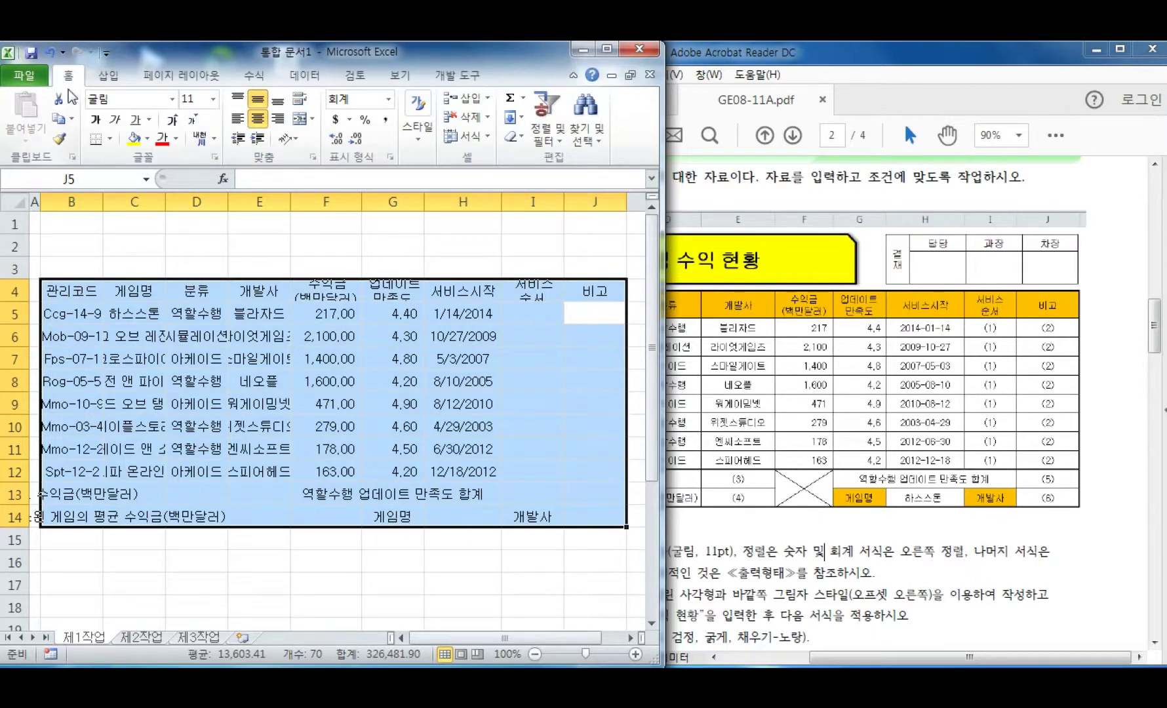
Apply all borders to the table B4:J14 and enclose it in a thick box border
click(110, 138)
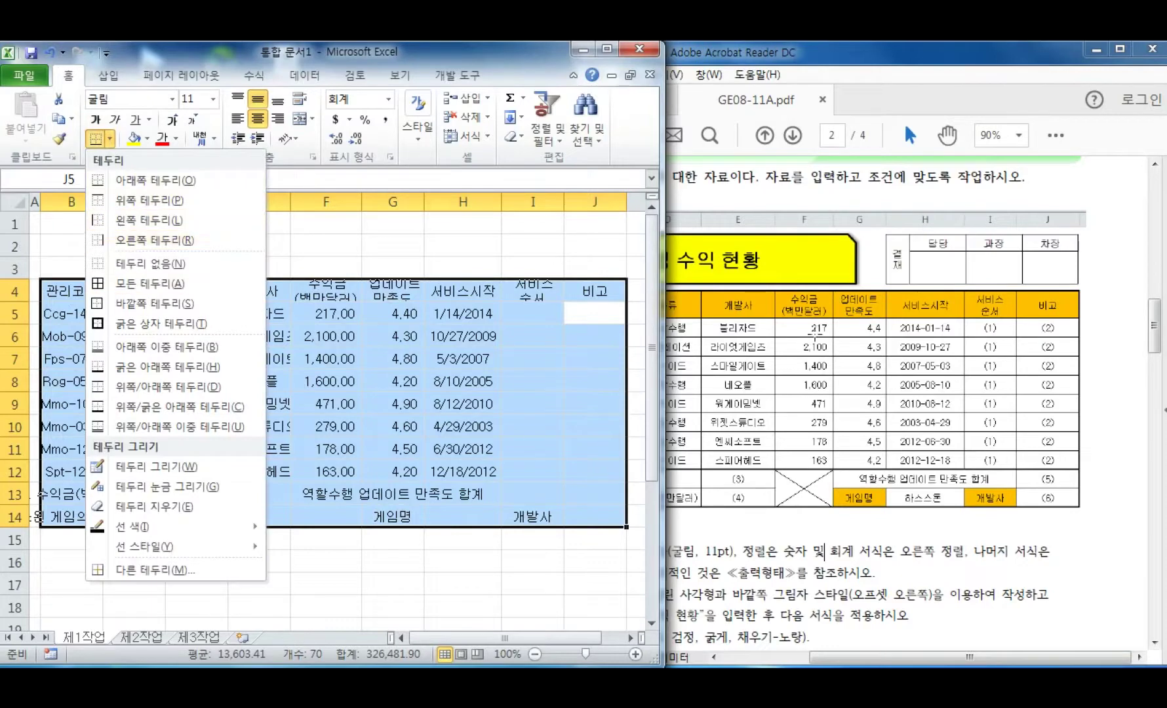
click(196, 282)
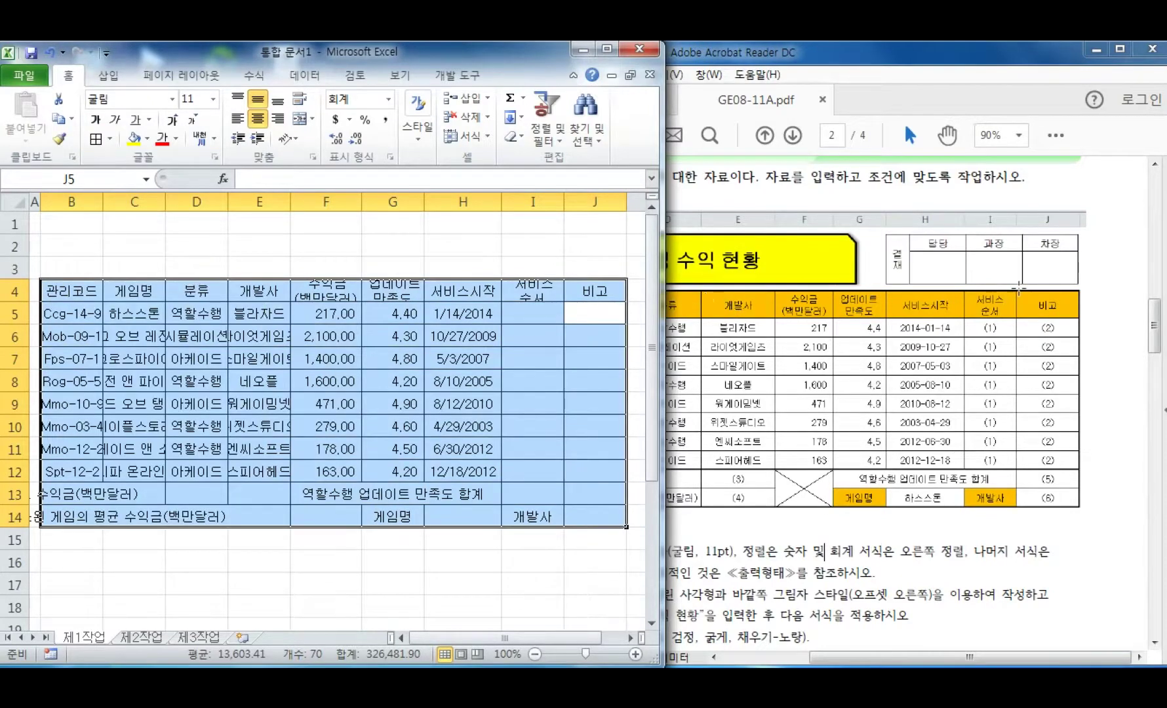
click(111, 139)
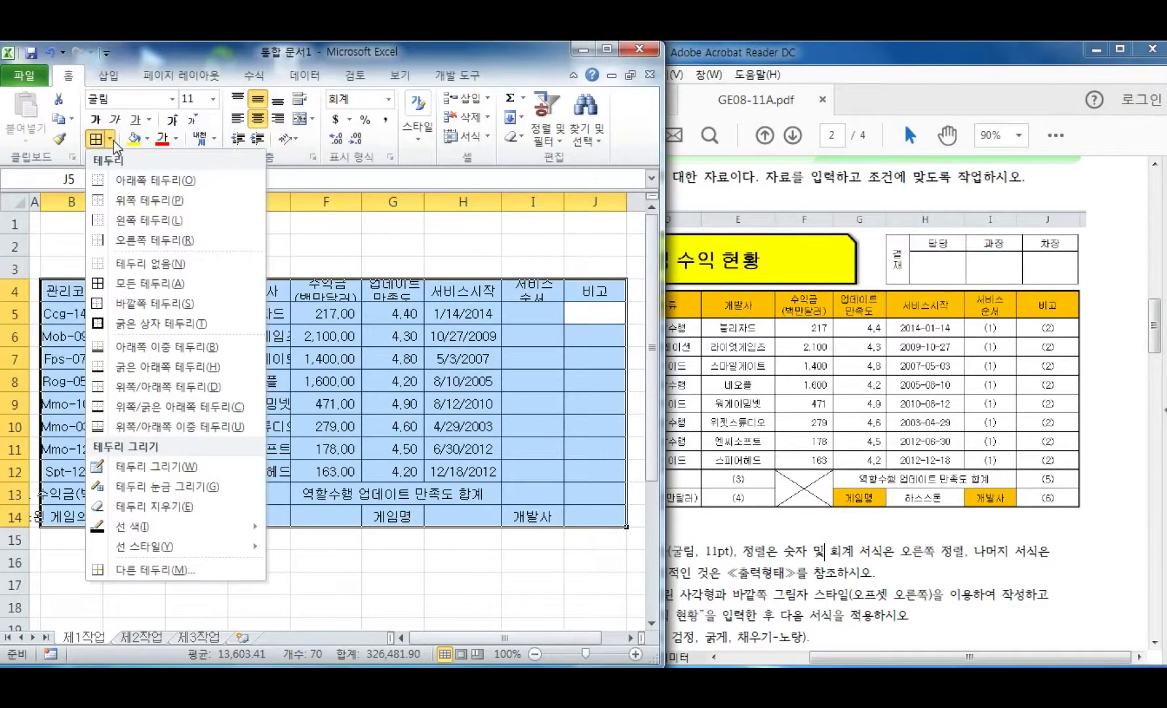
click(135, 324)
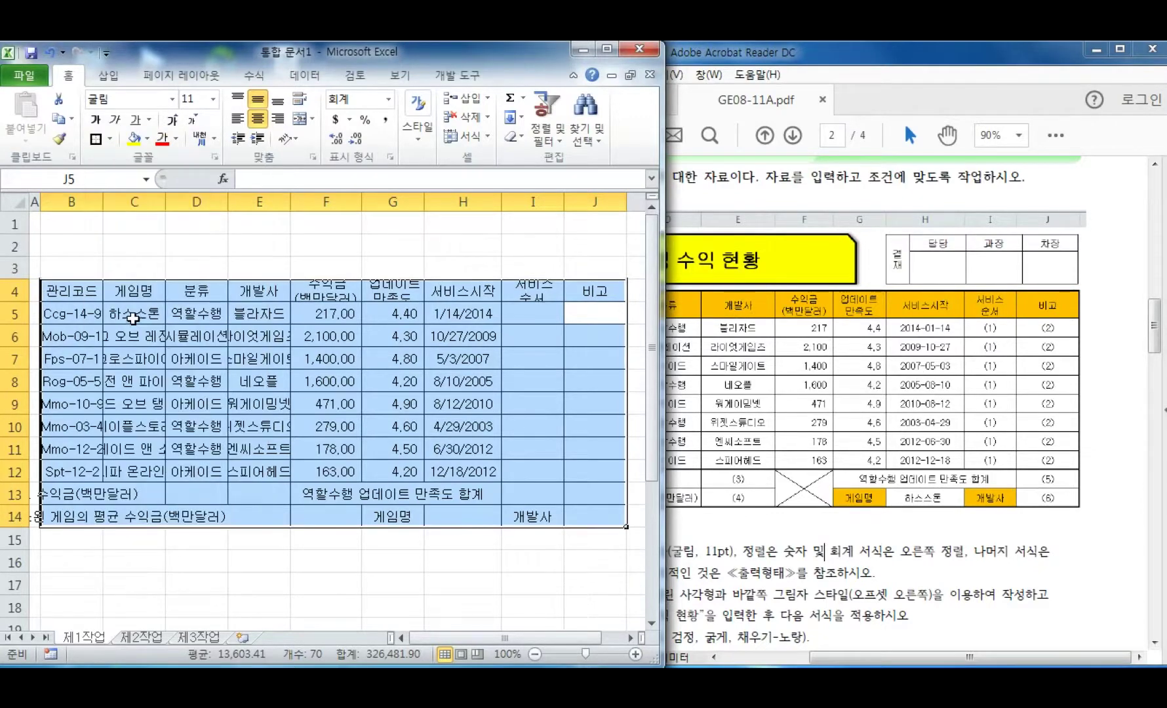
click(240, 257)
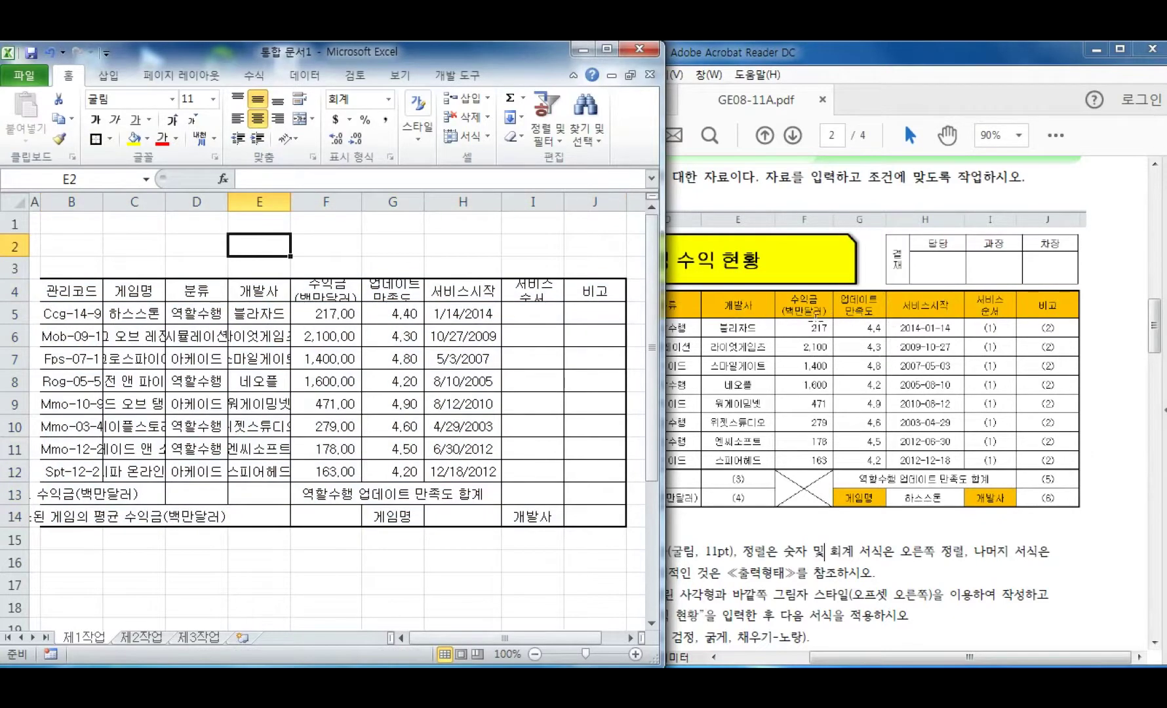
Add a thick box border around the data rows B5:J12
drag(68, 313, 567, 477)
click(110, 140)
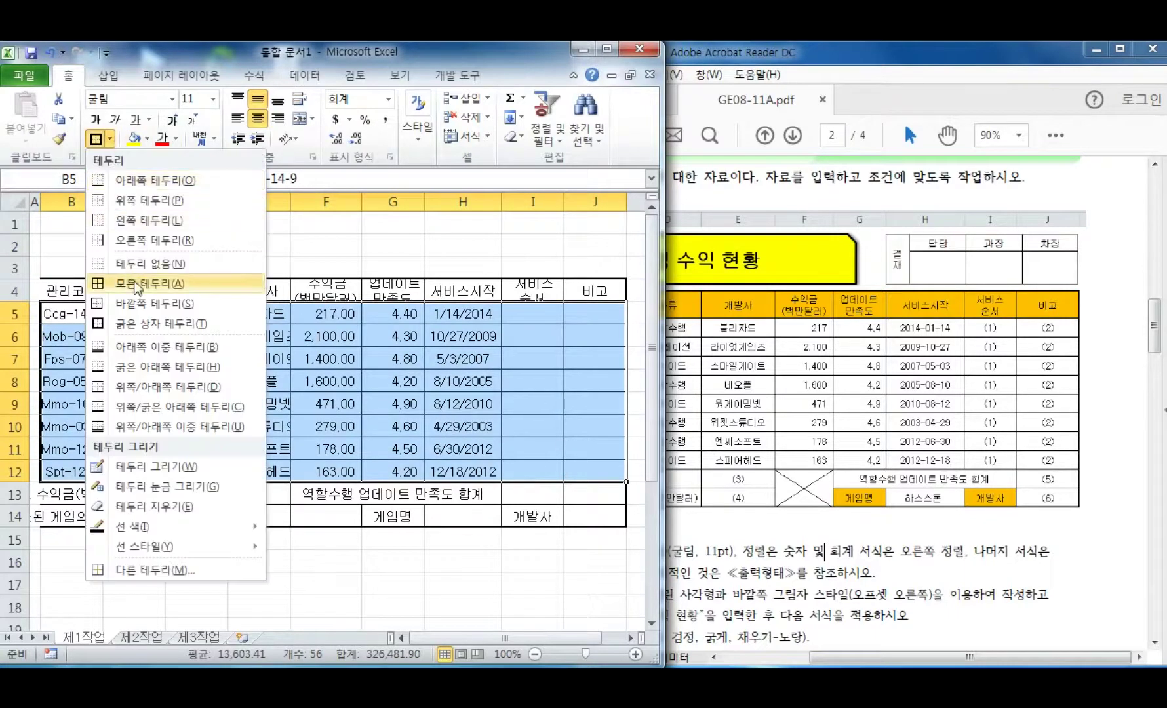
click(156, 323)
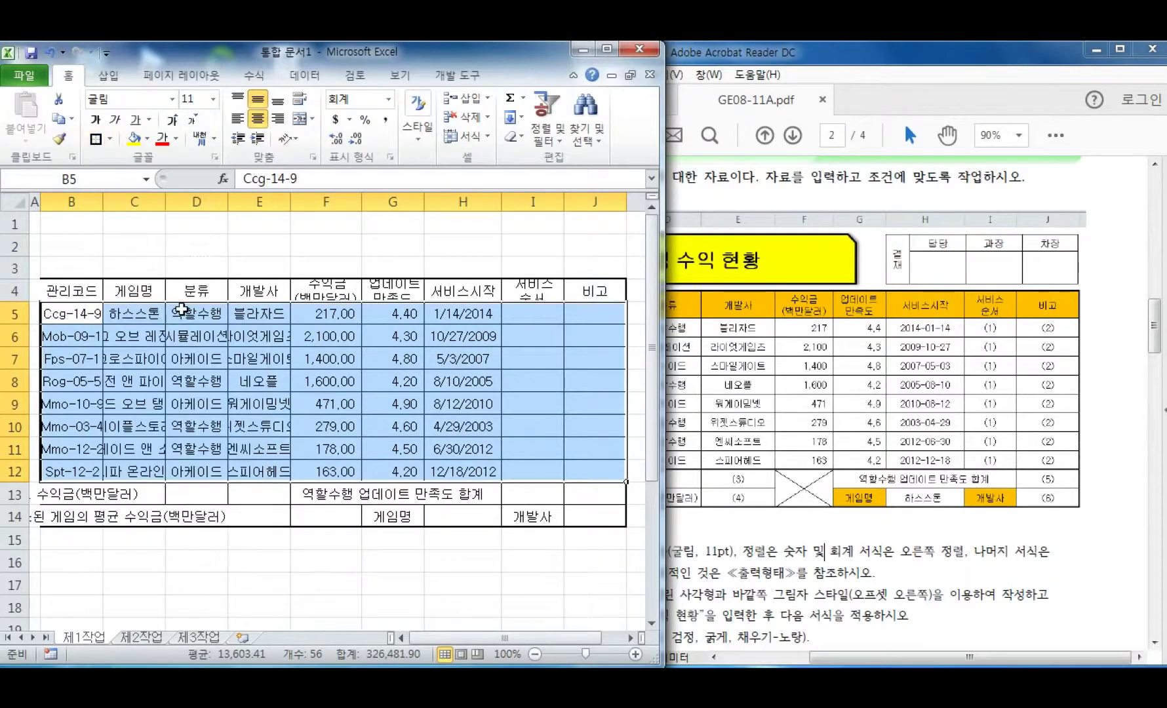
click(266, 251)
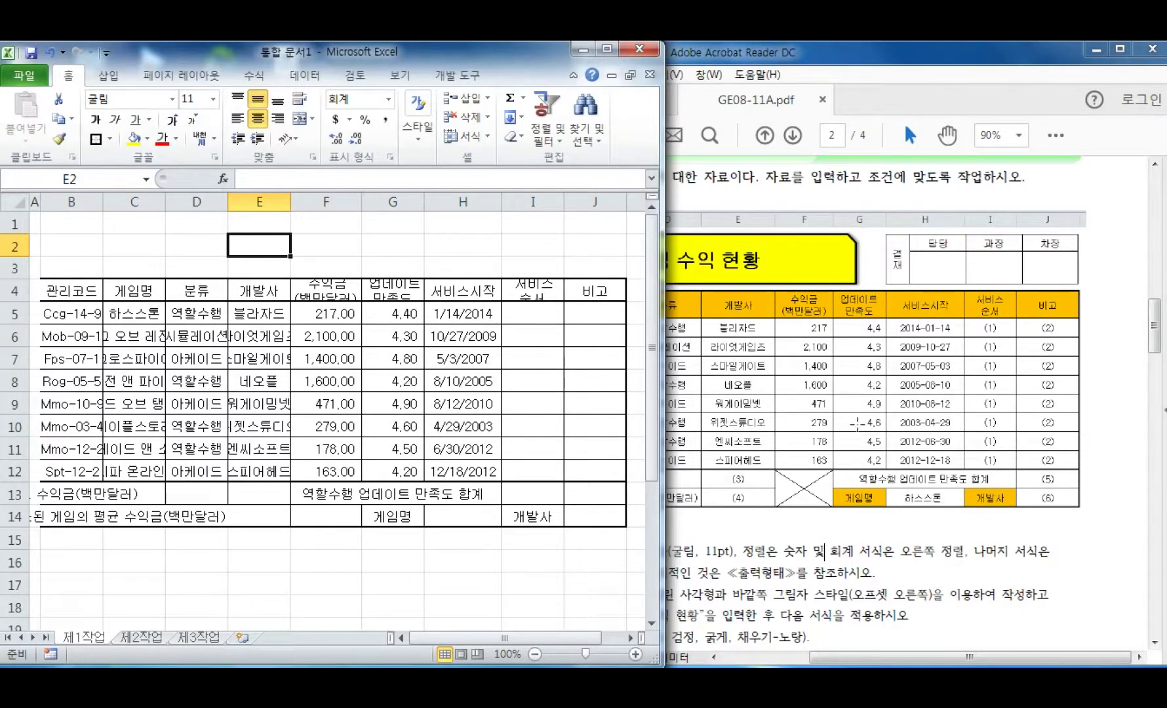
Following the PDF layout, merge and centre B13:D13, B14:D14, F13:F14 and G13:I13 as separate blocks
click(1118, 322)
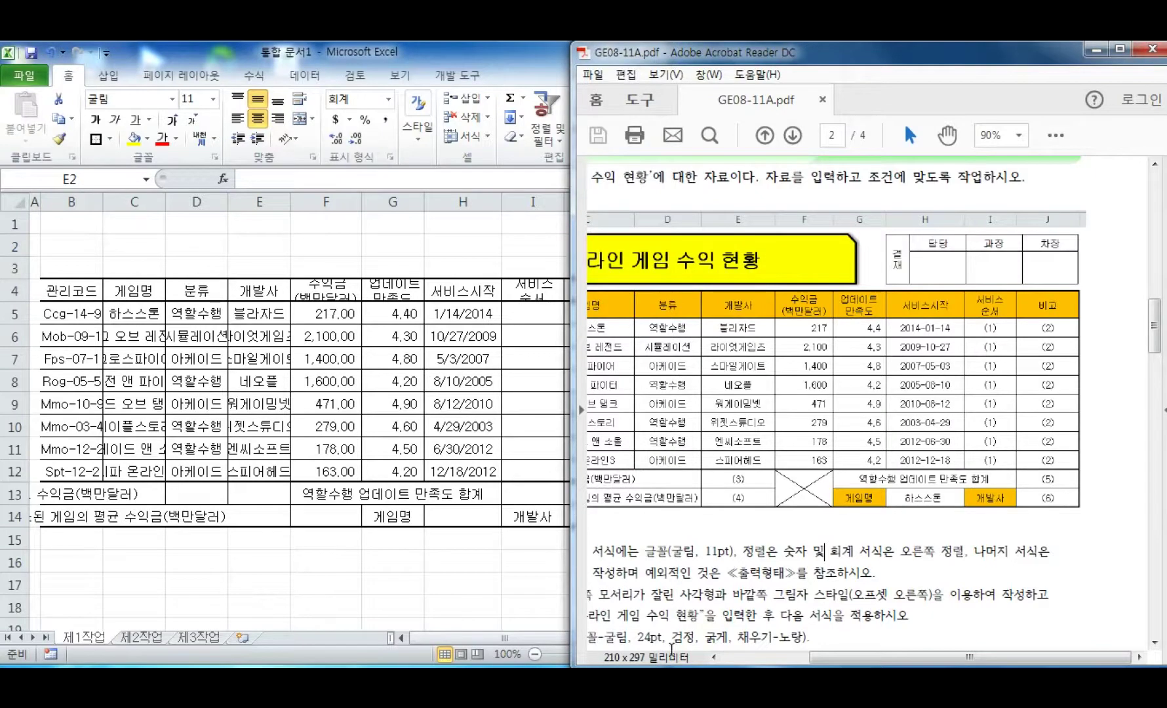
drag(970, 657, 880, 657)
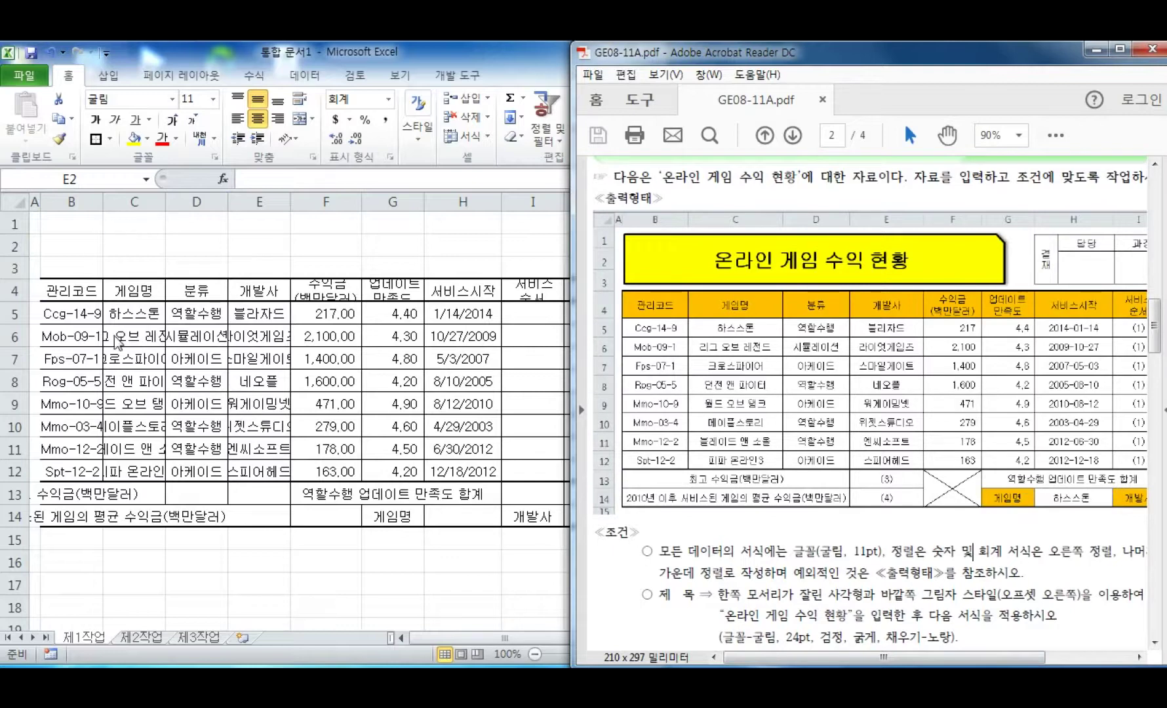
click(66, 498)
drag(65, 499, 193, 504)
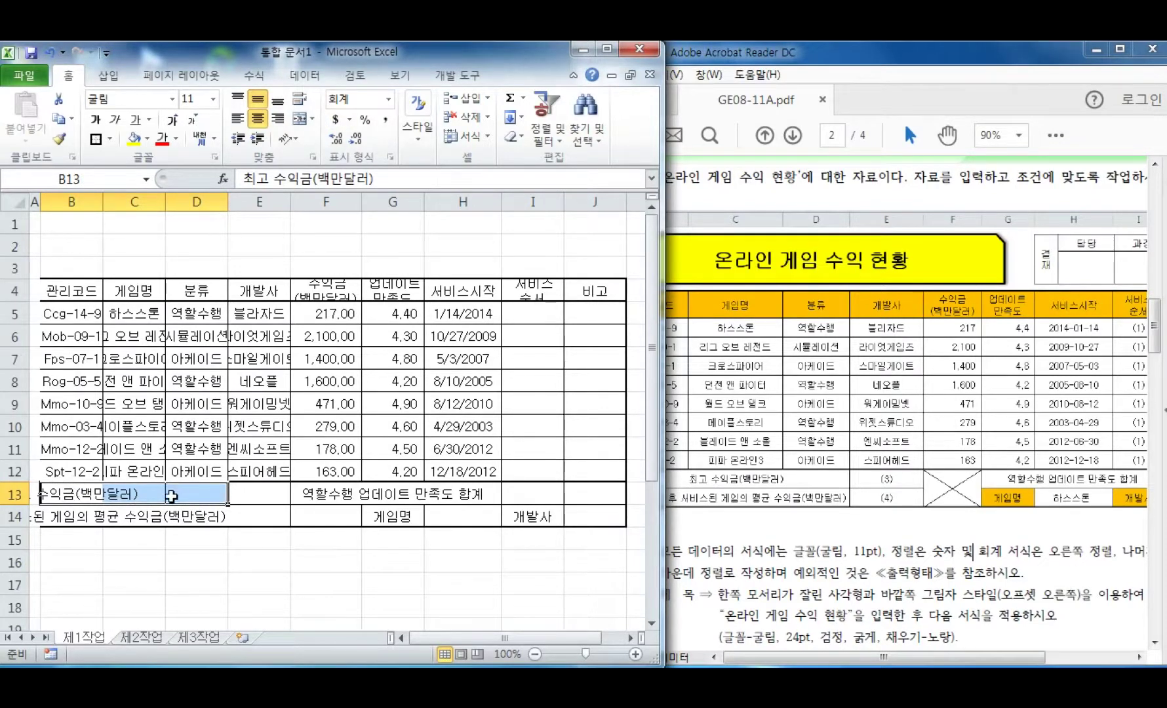
drag(56, 518, 203, 521)
ctrl+drag(320, 494, 517, 495)
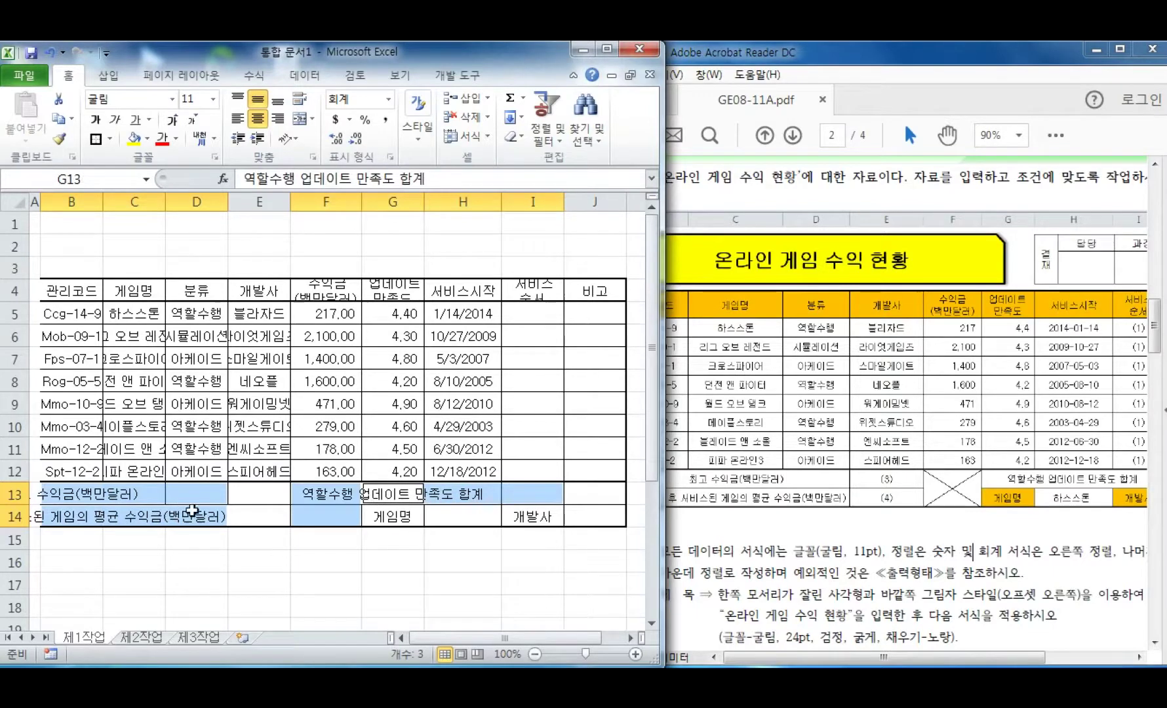
click(312, 119)
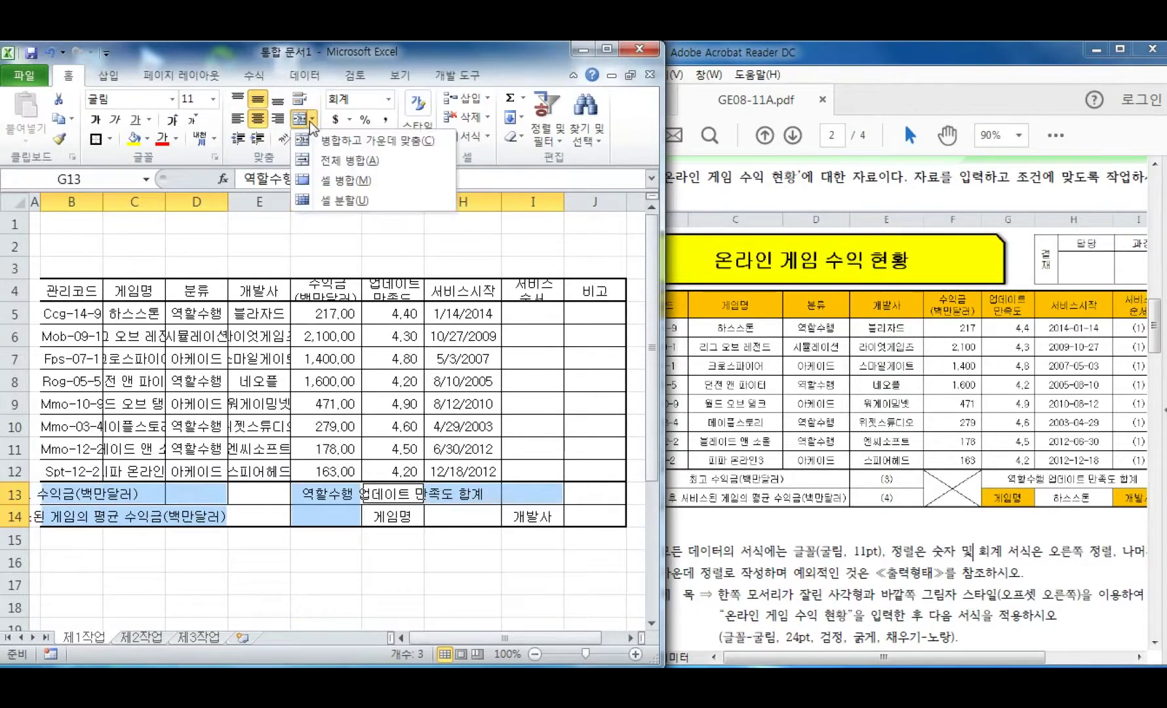
click(338, 144)
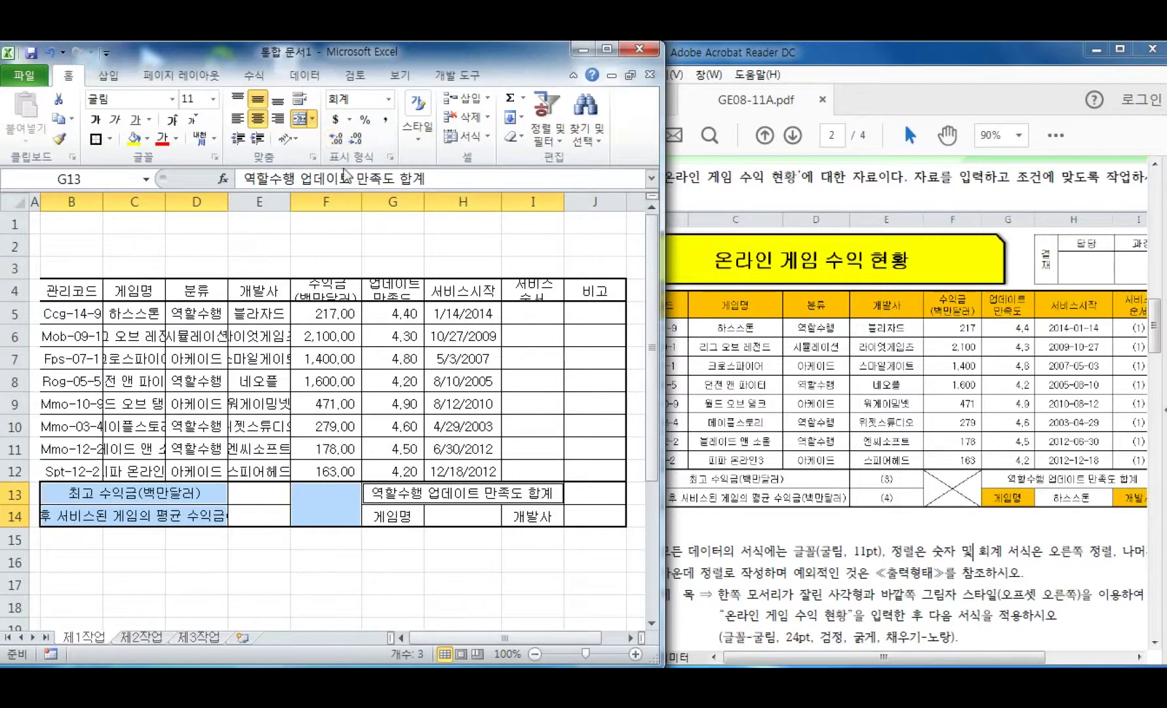
click(351, 556)
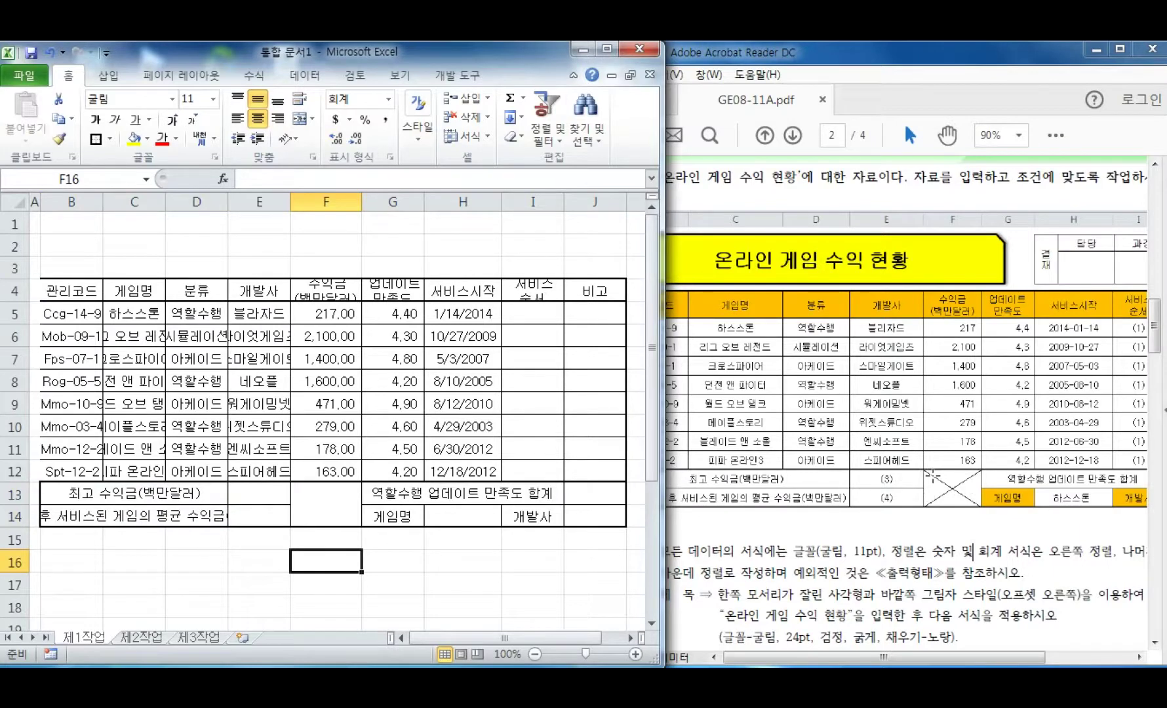
Add both diagonal borders to the merged cell F13:F14 so they form an X
click(328, 499)
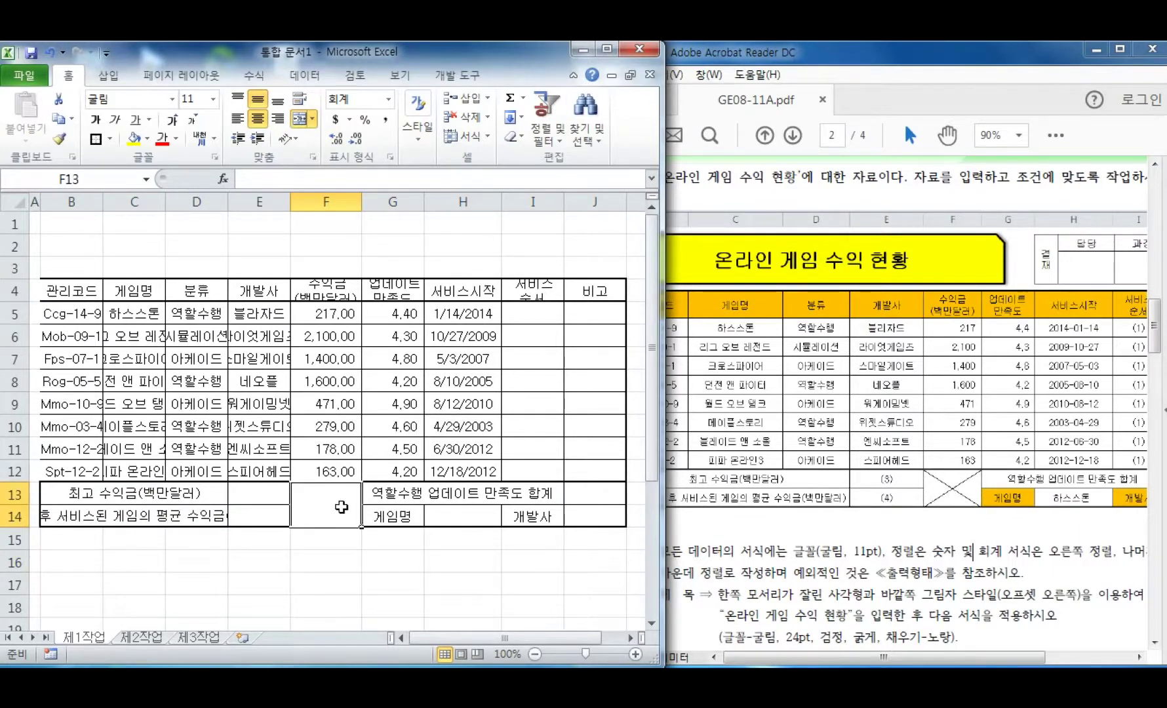
right_click(339, 508)
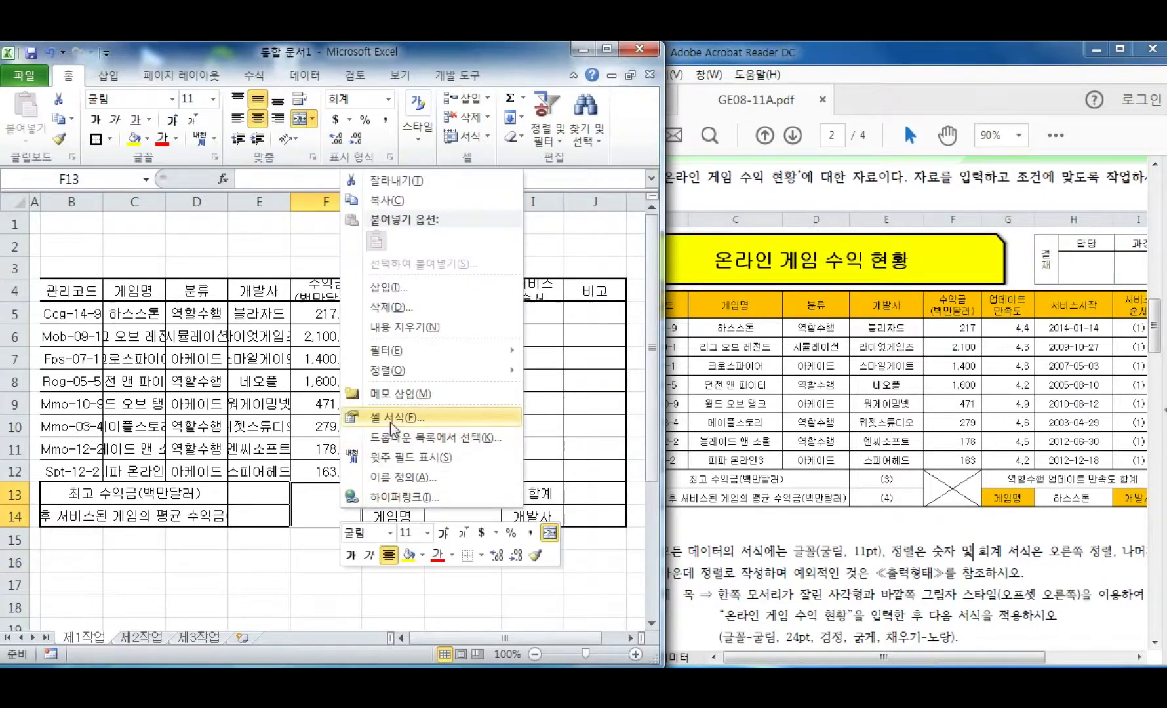
click(408, 417)
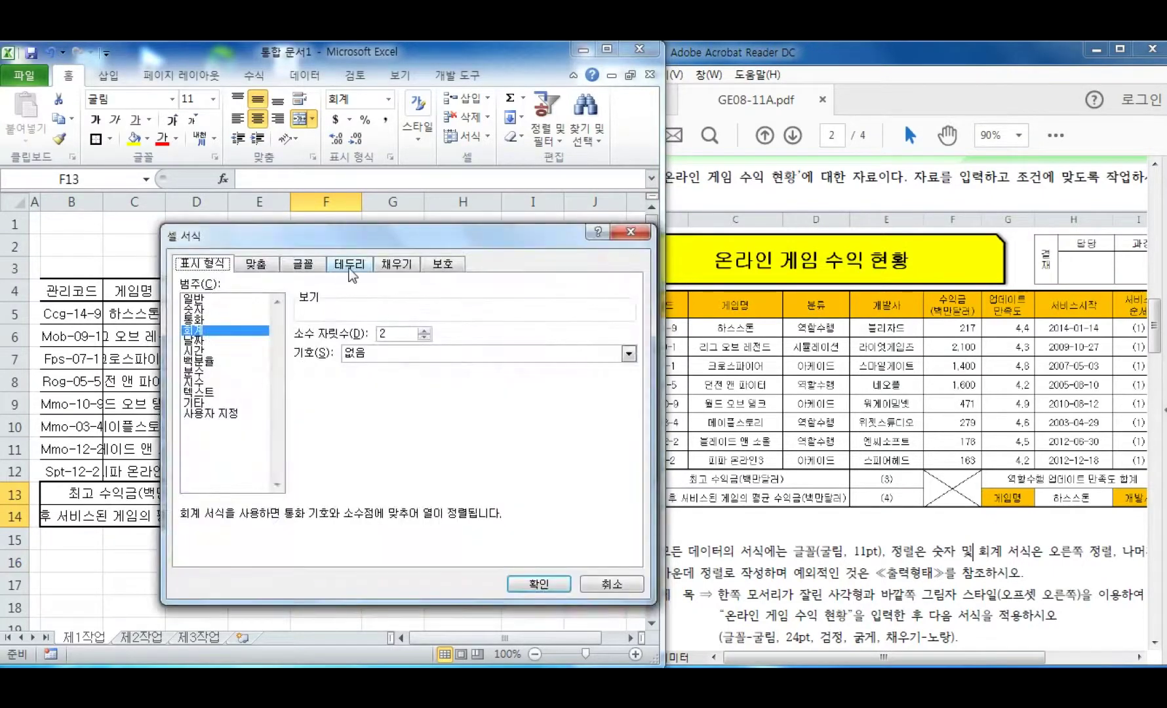
click(349, 263)
click(316, 451)
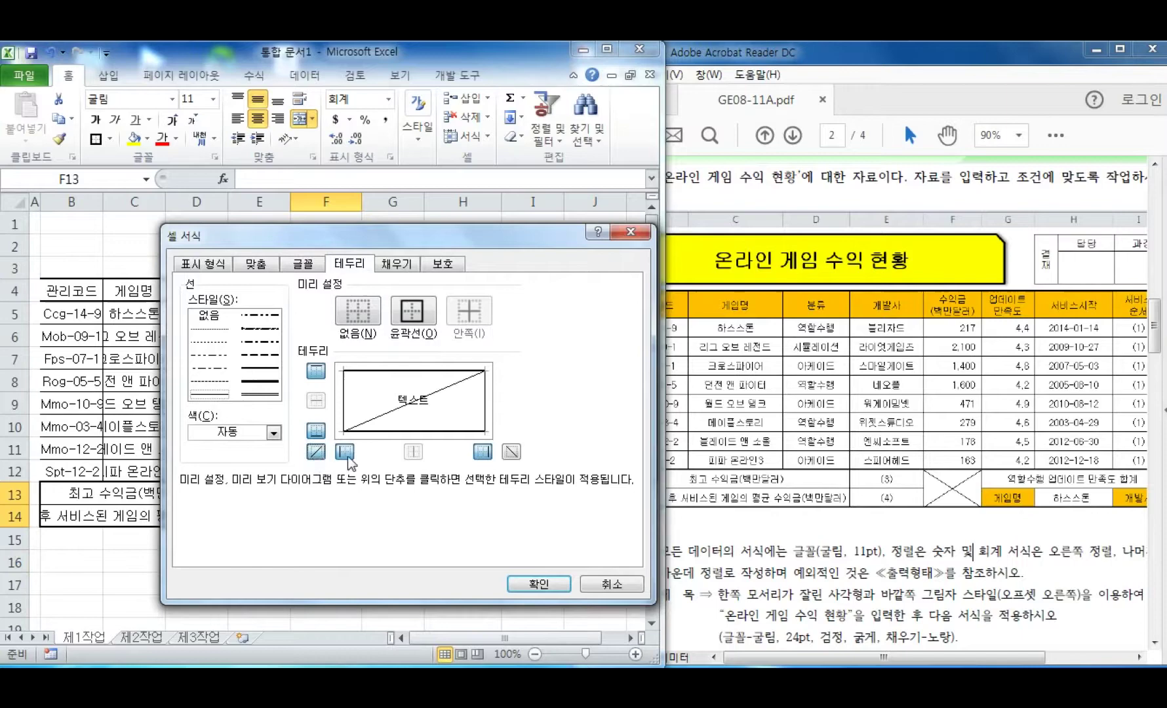
click(511, 451)
click(539, 583)
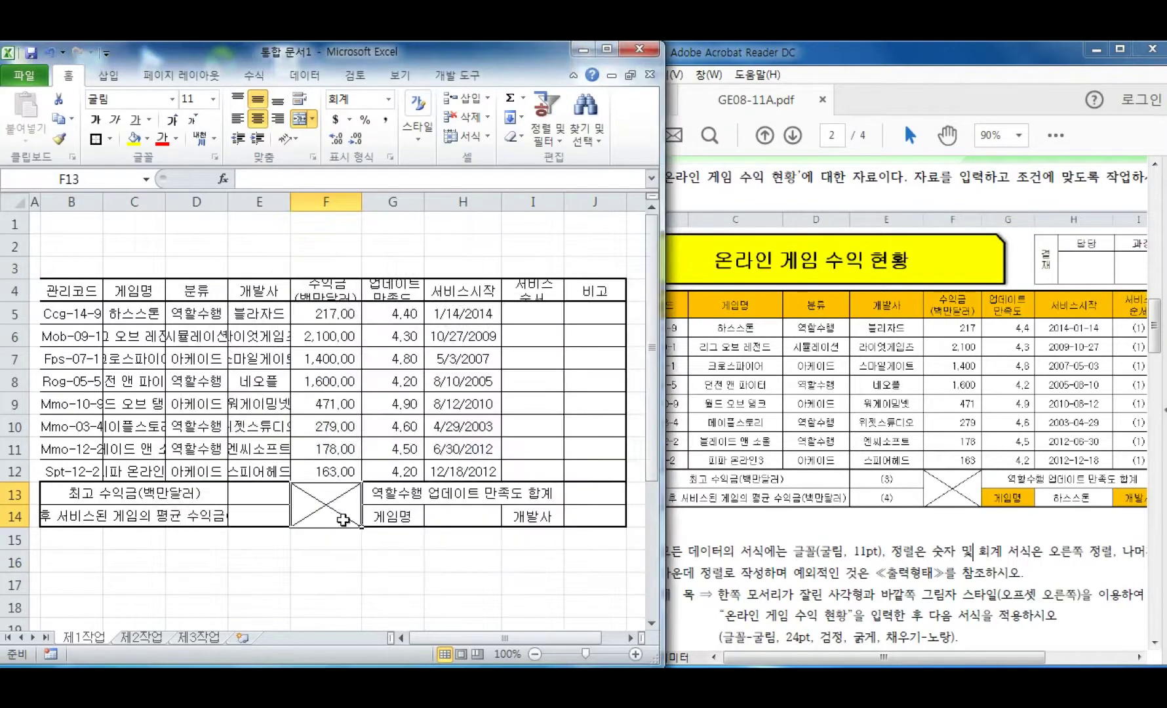
click(311, 583)
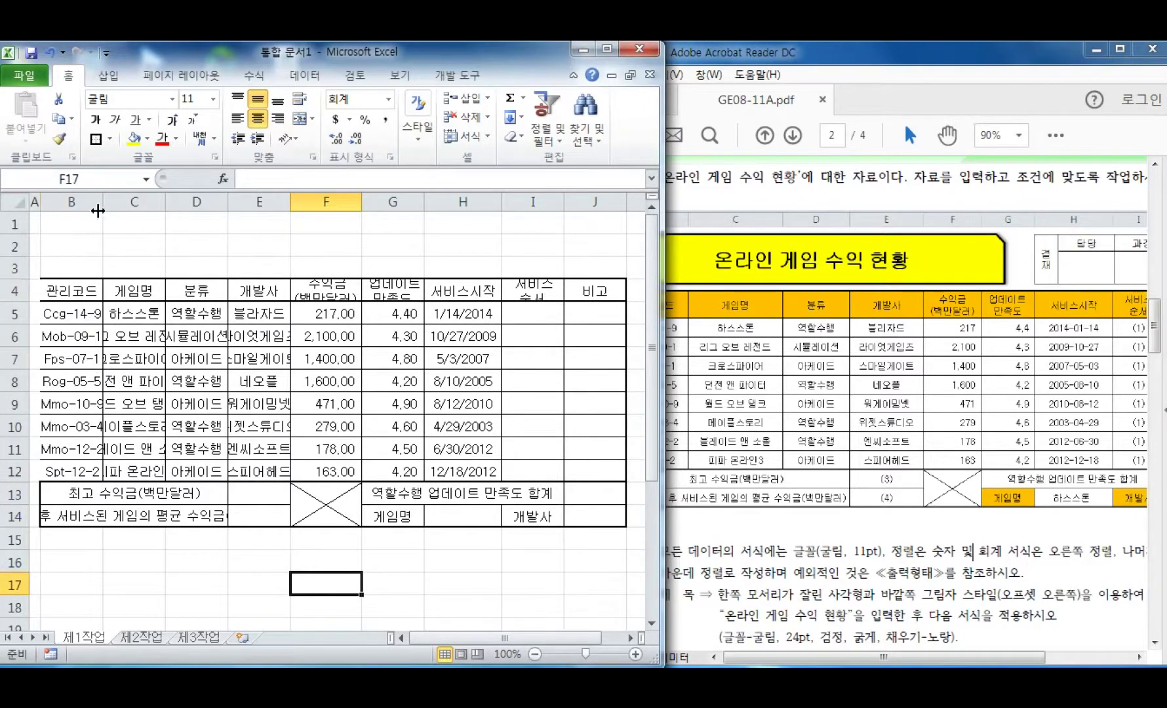
Widen columns B, C, D, E, G and H to fit their entries, and heighten row 4 to show the two-line headers
drag(104, 204, 125, 204)
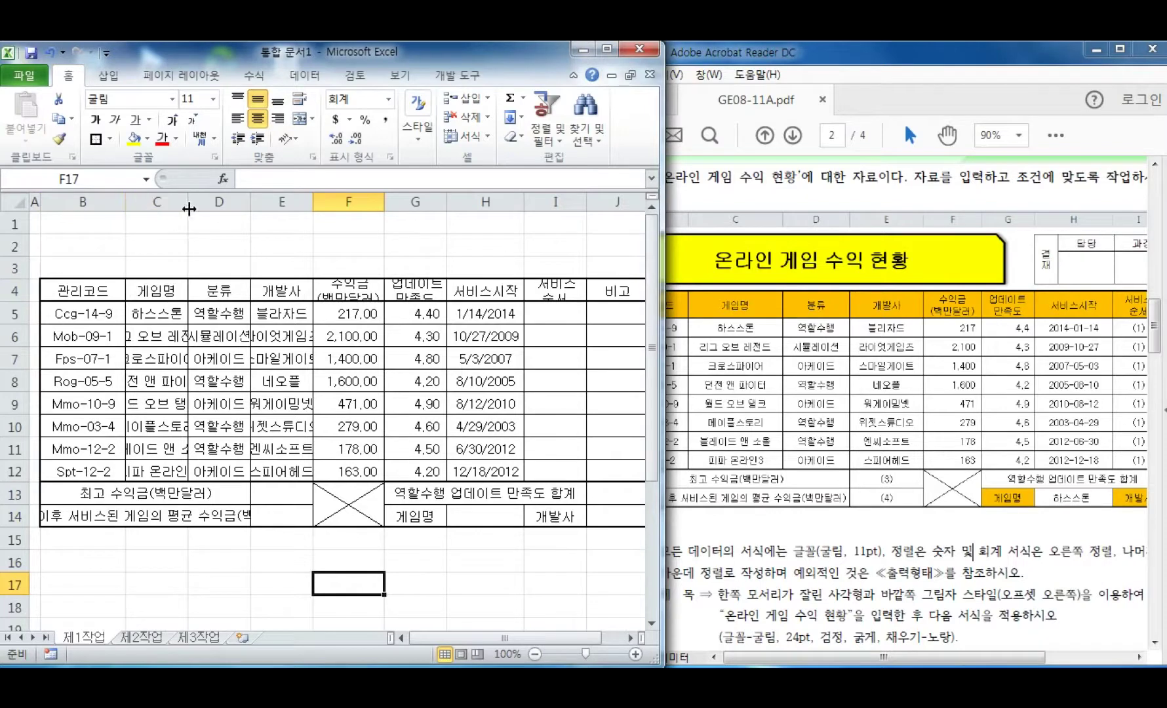
drag(186, 202, 251, 202)
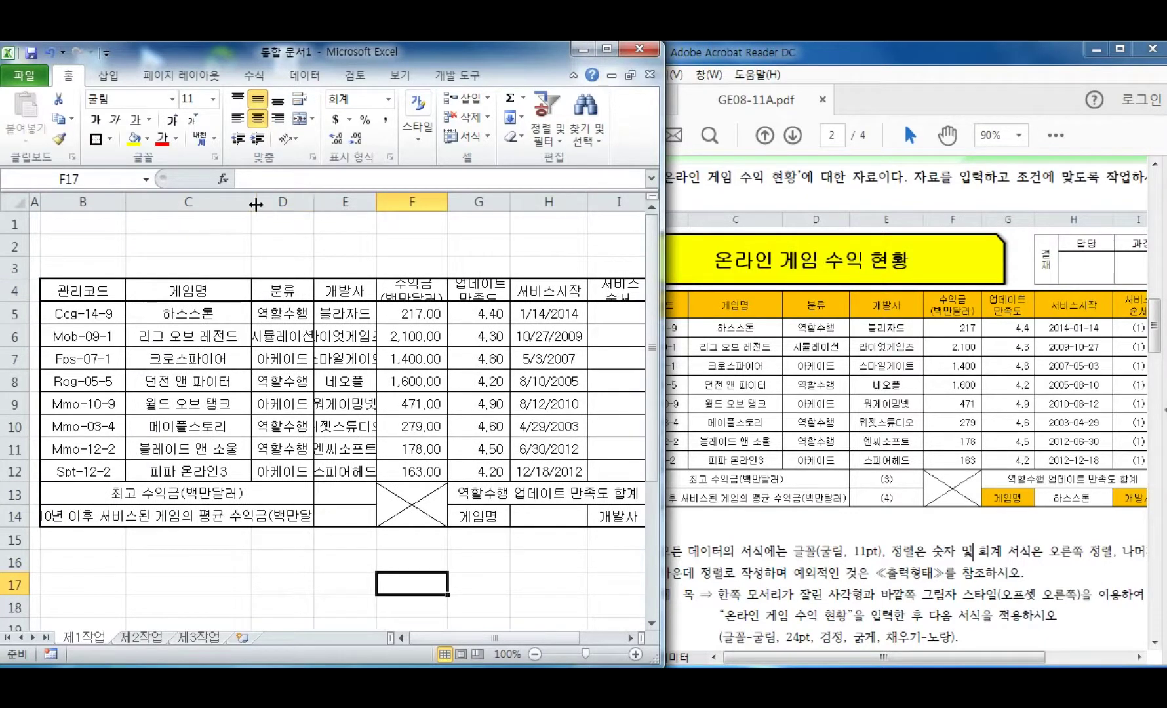
drag(315, 204, 442, 203)
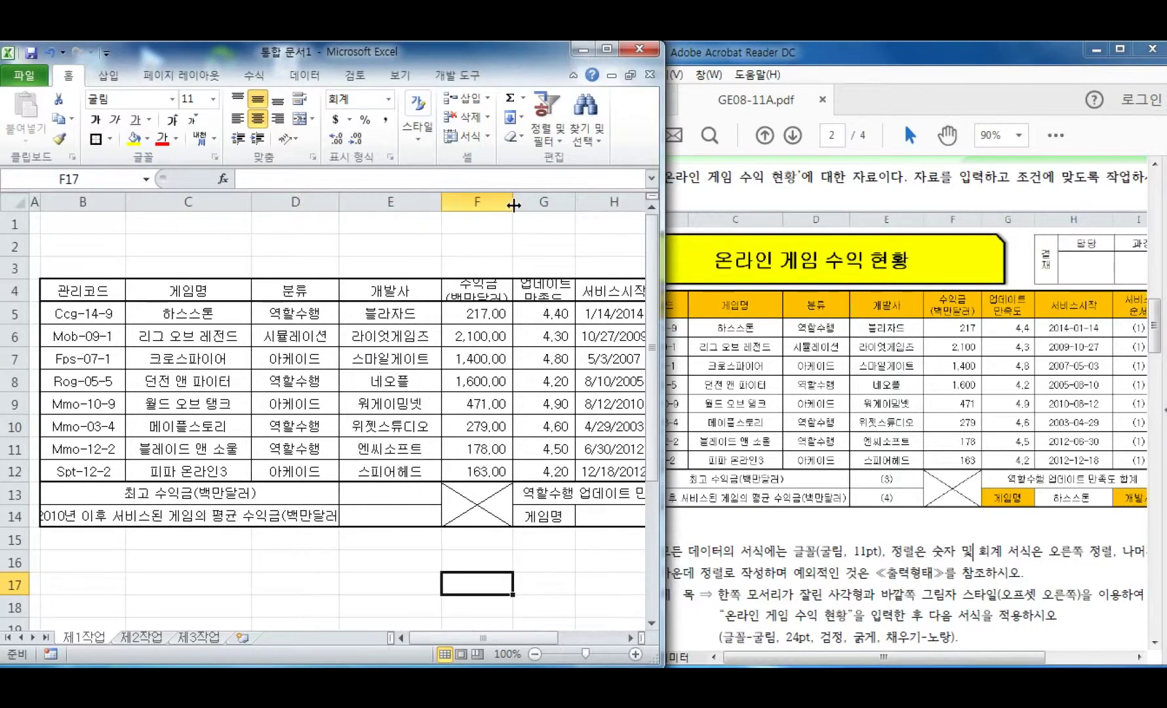
drag(575, 204, 572, 204)
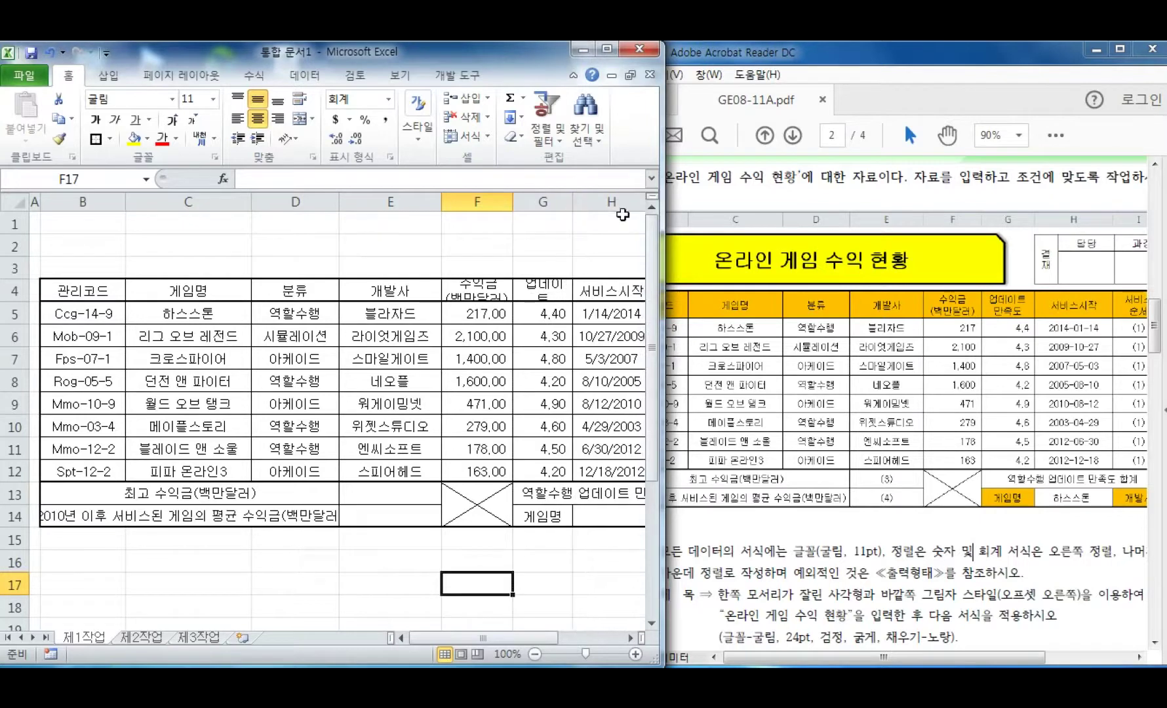
drag(663, 220, 851, 223)
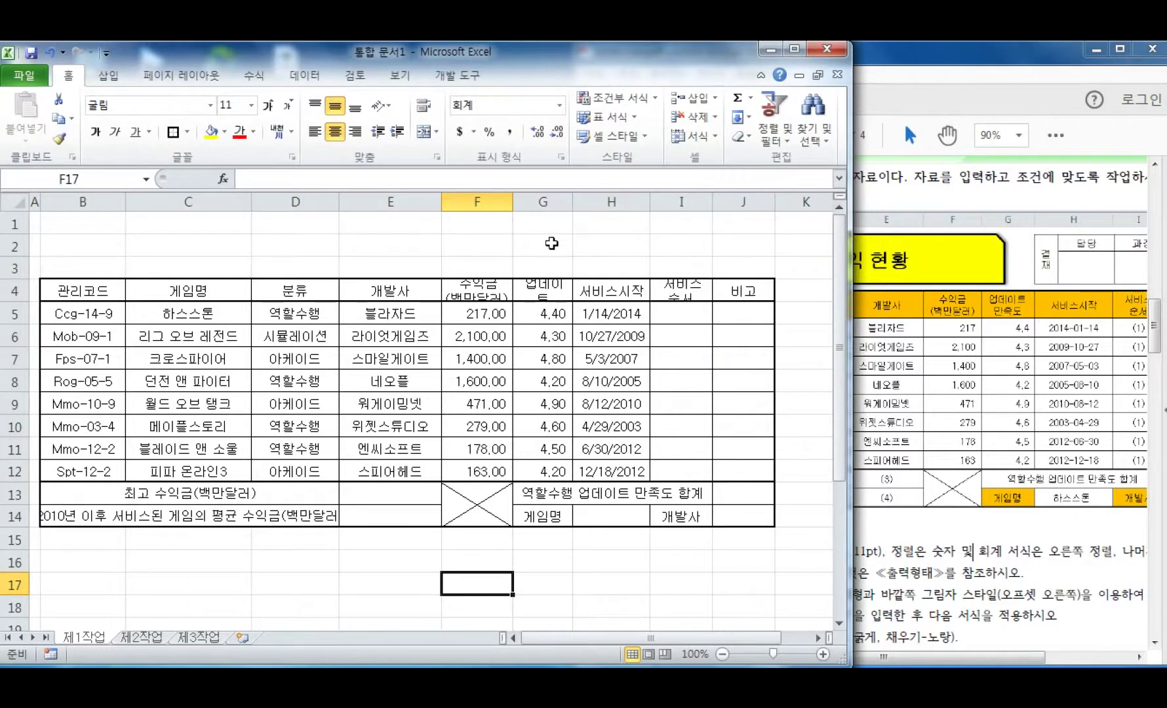
drag(573, 202, 591, 205)
drag(670, 204, 738, 207)
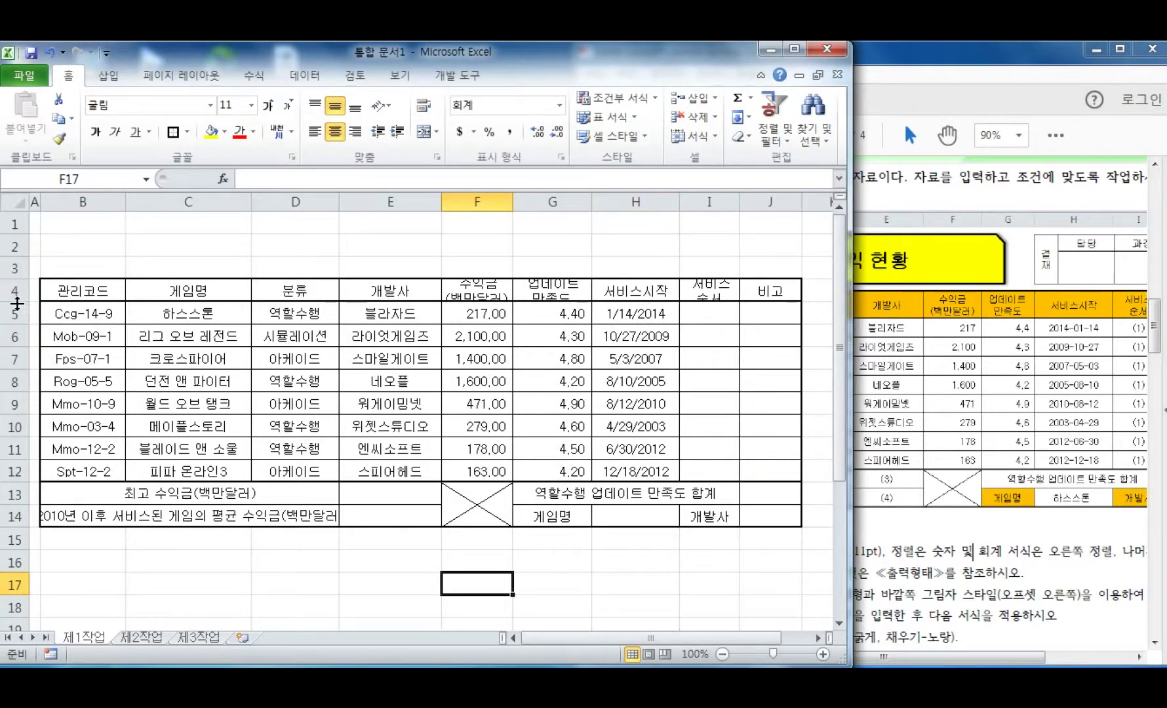
drag(16, 304, 16, 313)
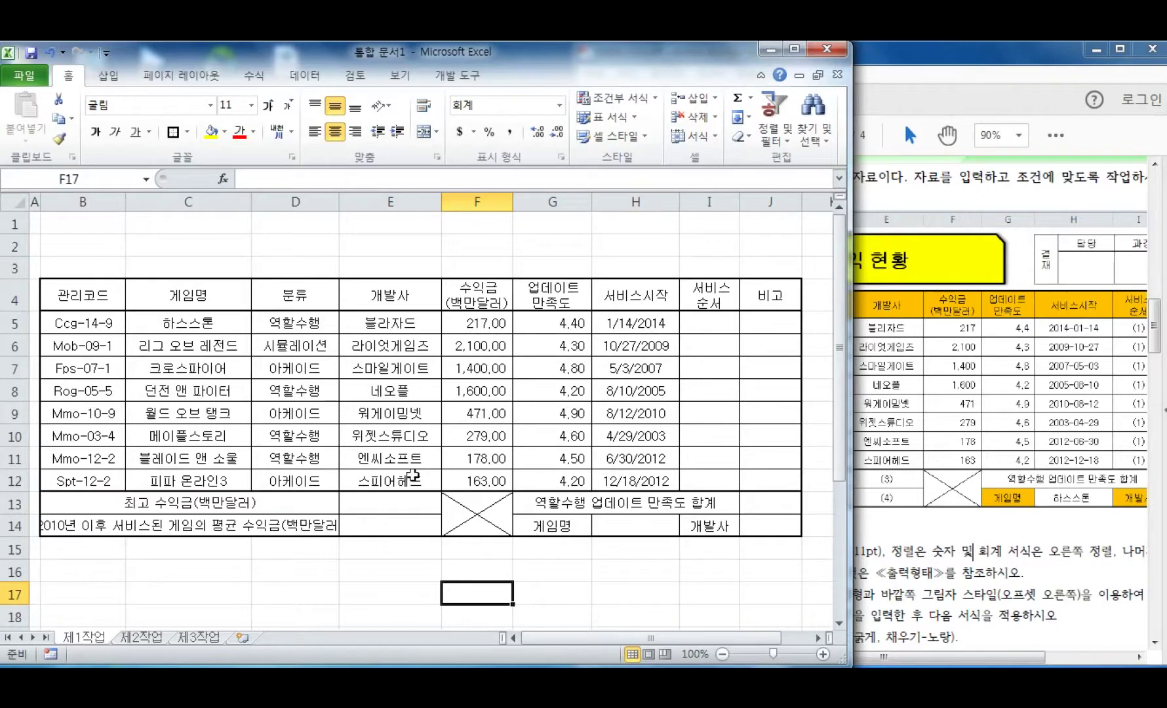
Examine the PDF's 조건 section for the data format, the approval box and the cells that need the 주황 fill
drag(1155, 326, 1156, 361)
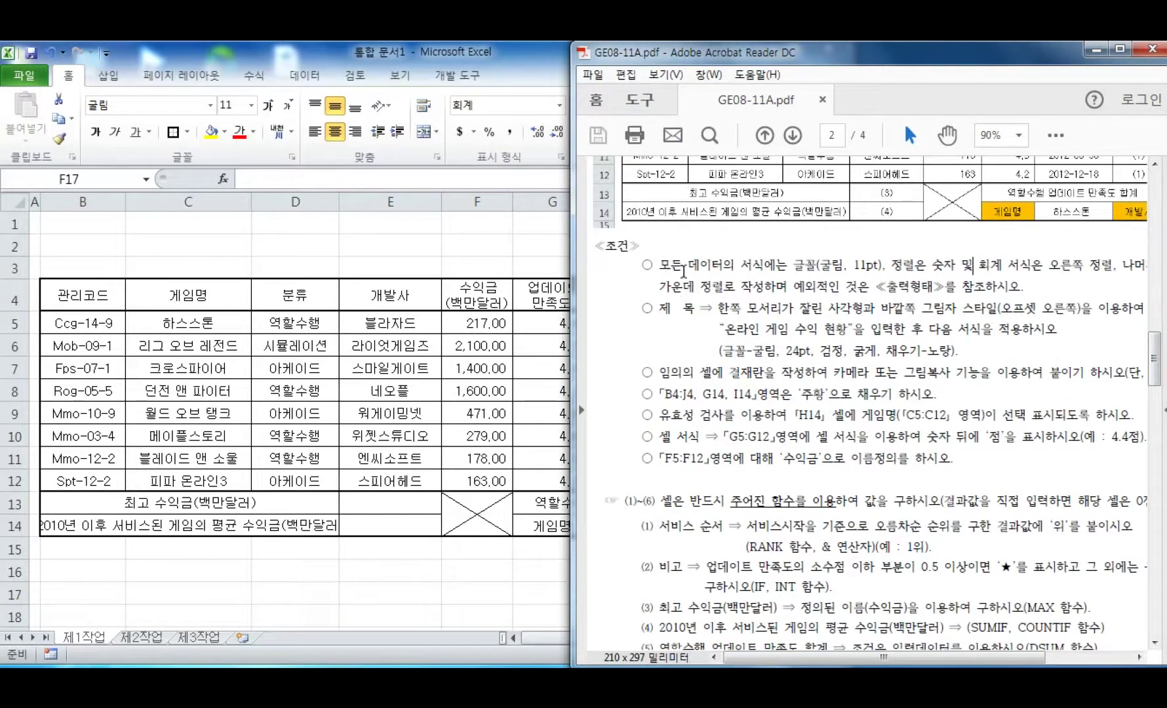
drag(658, 267, 1022, 284)
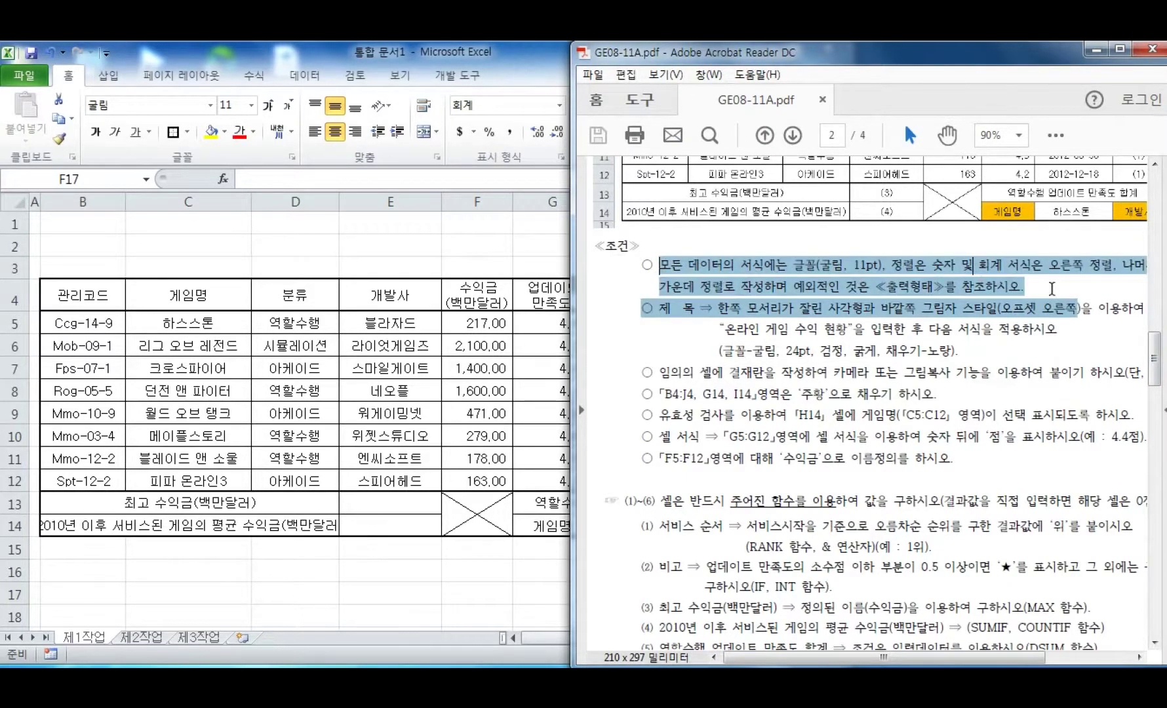
drag(1051, 289, 1047, 265)
drag(658, 372, 776, 371)
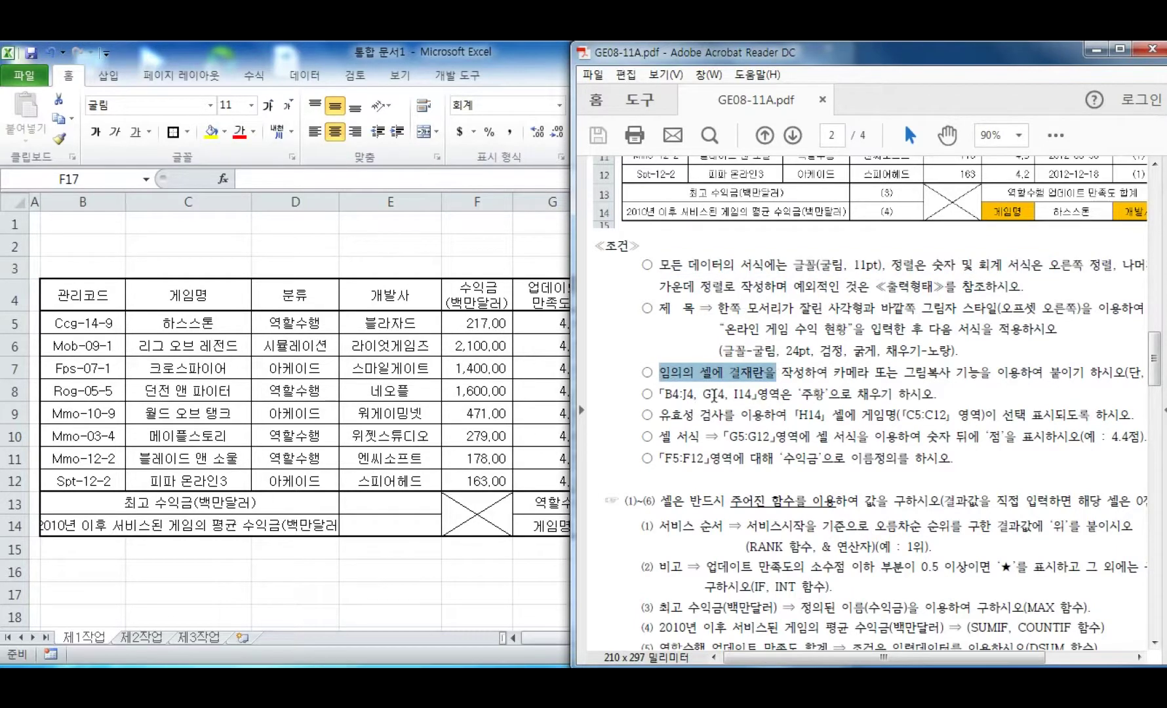
drag(659, 394, 688, 394)
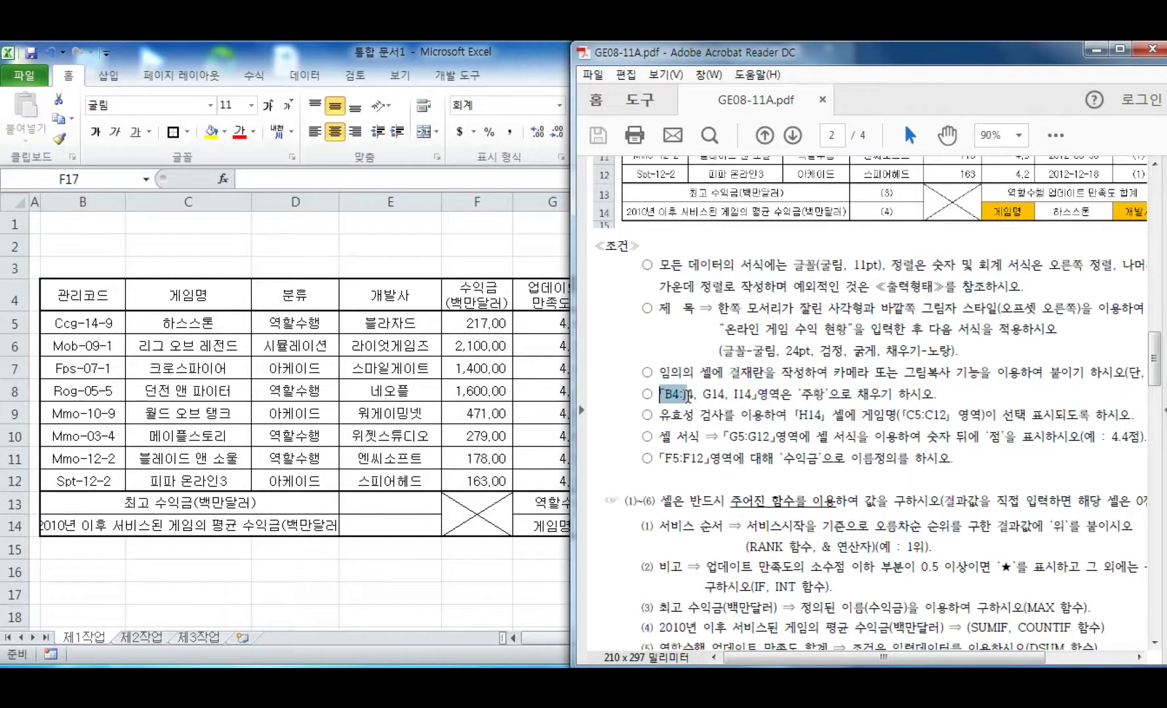
click(704, 394)
drag(737, 394, 742, 394)
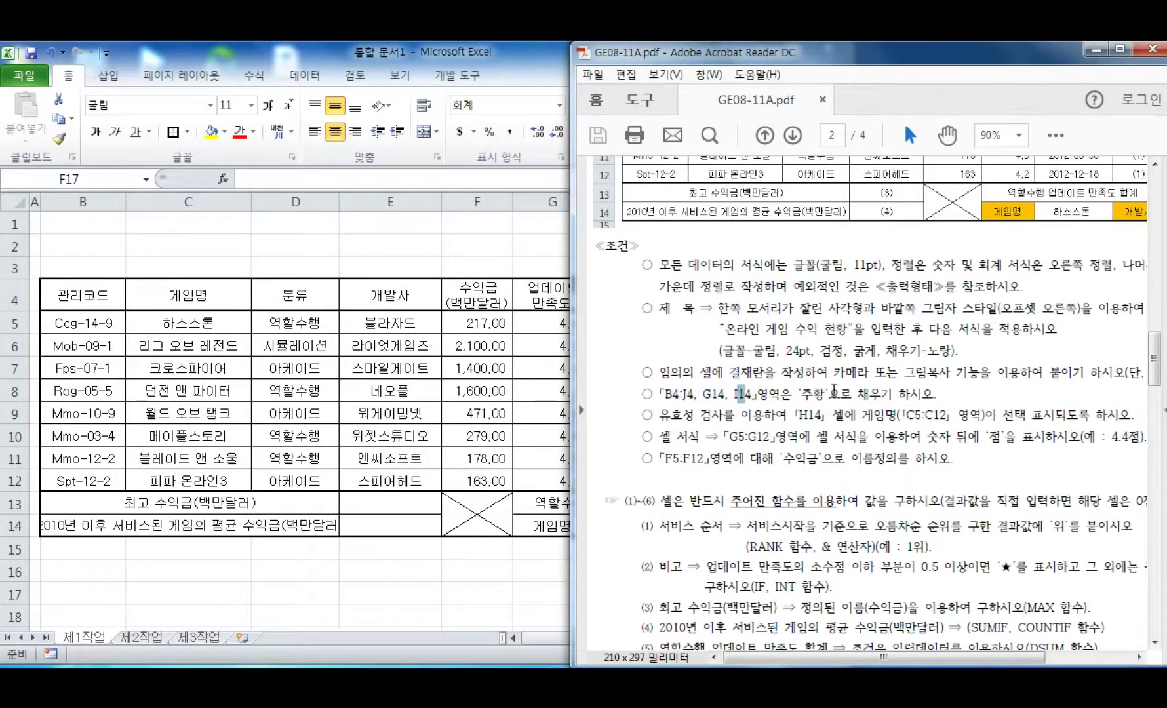
Fill the header cells B4:J4 and the label cells G14 and I14 with the standard orange (주황) colour
click(105, 312)
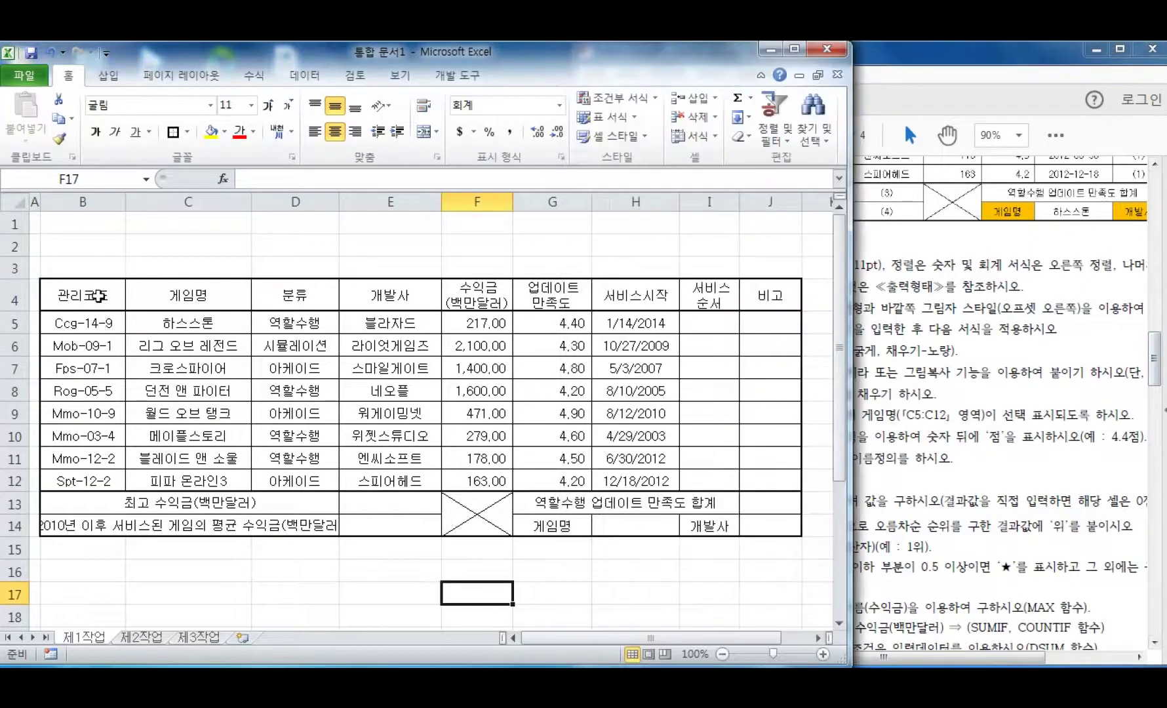
click(104, 294)
drag(104, 294, 763, 294)
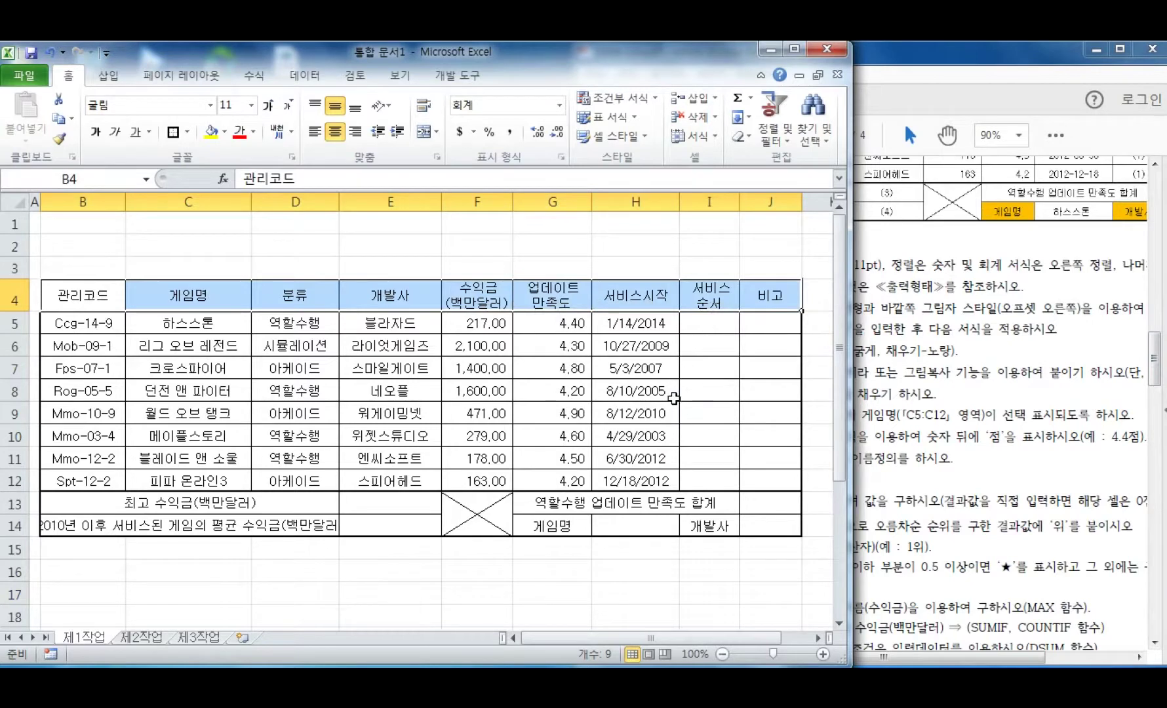
ctrl+click(559, 529)
ctrl+click(724, 529)
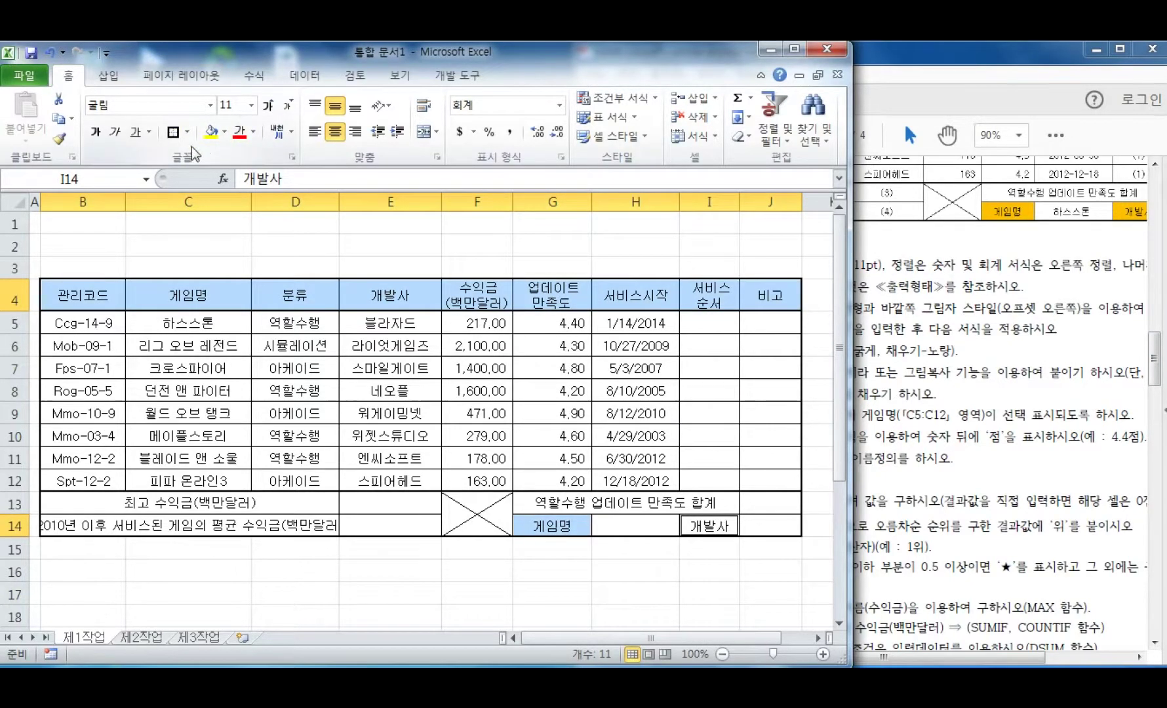
click(225, 132)
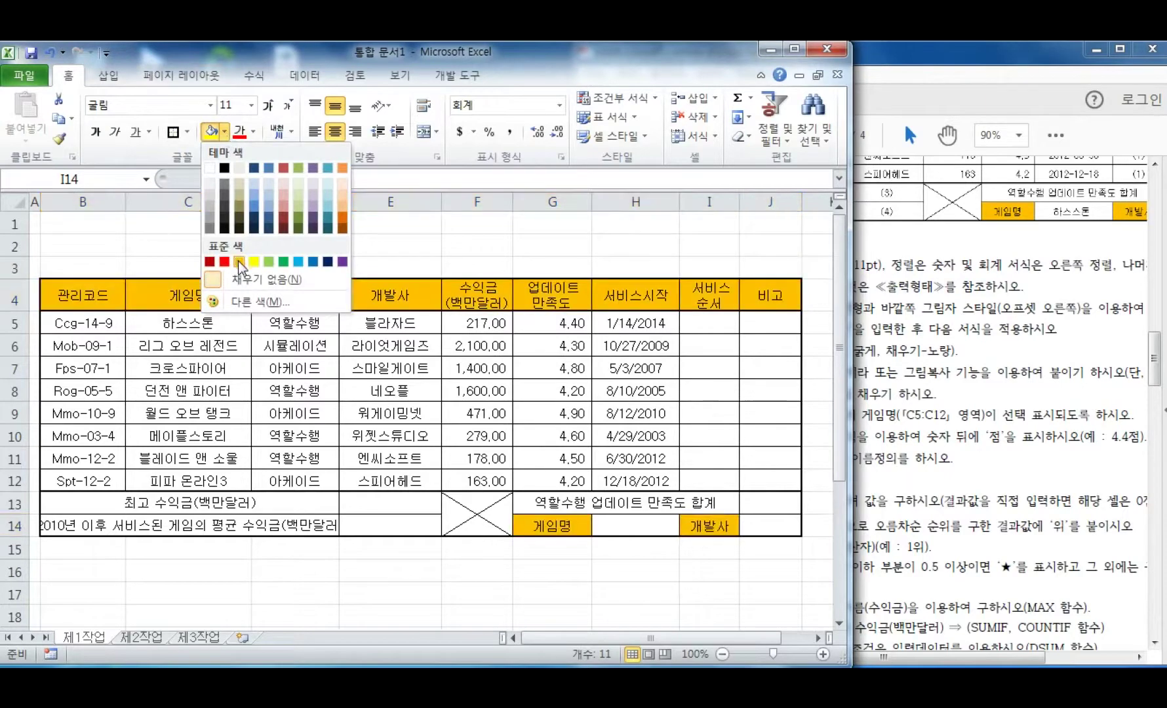
click(239, 261)
click(359, 259)
Check the PDF's 유효성 검사 condition for the target cell and the source range of its selectable values
click(1059, 378)
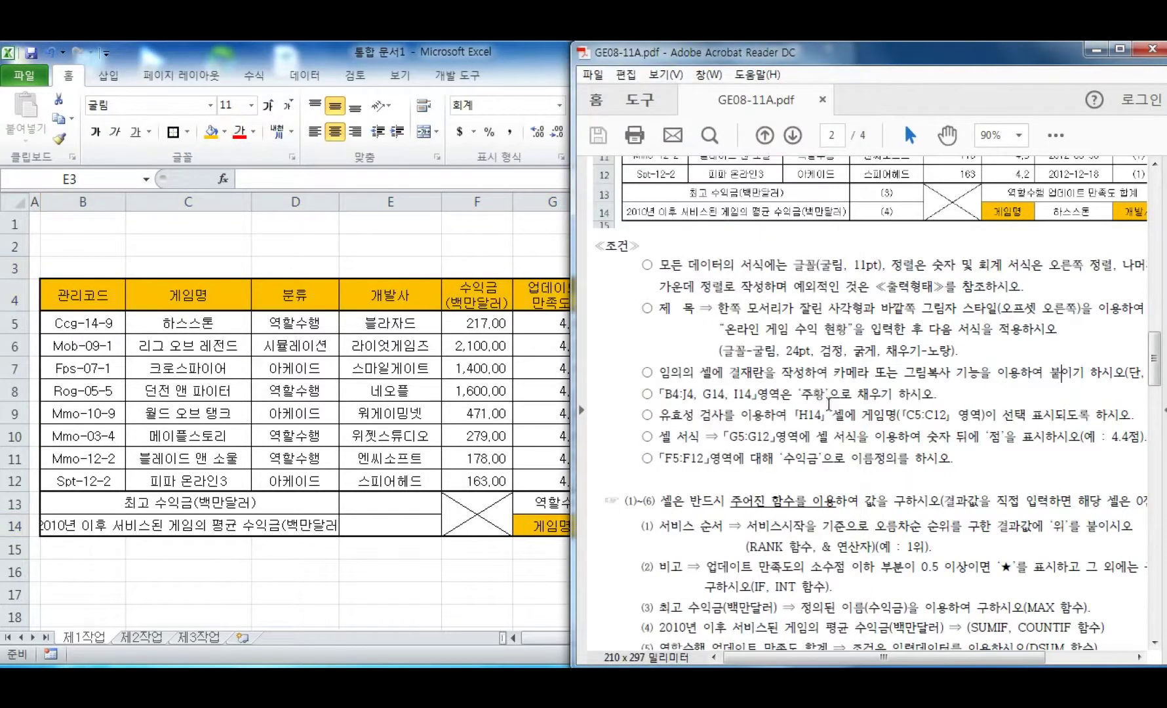
drag(661, 415, 822, 415)
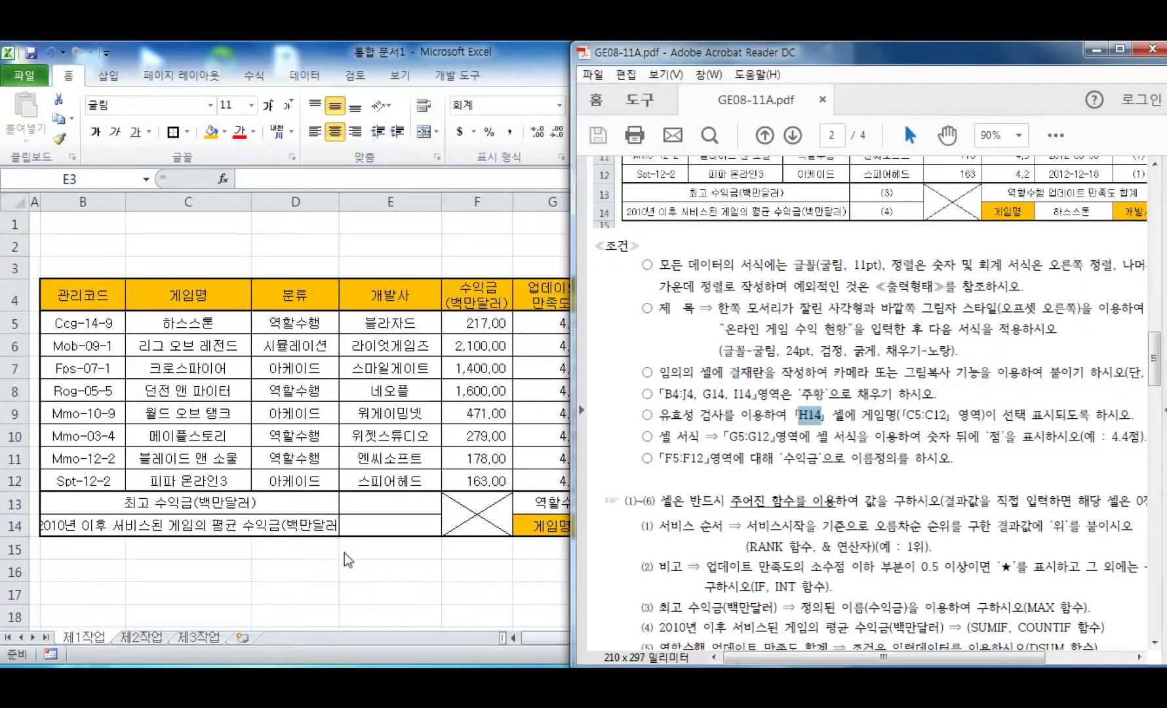
key(alt+Tab)
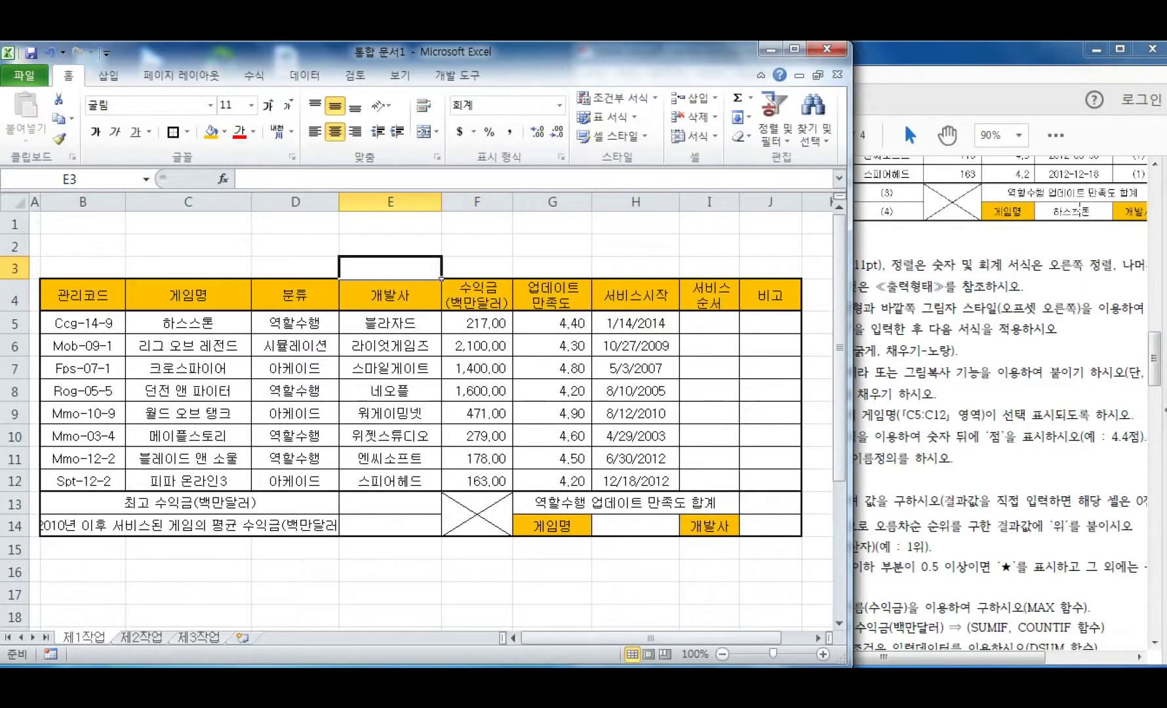
click(1020, 444)
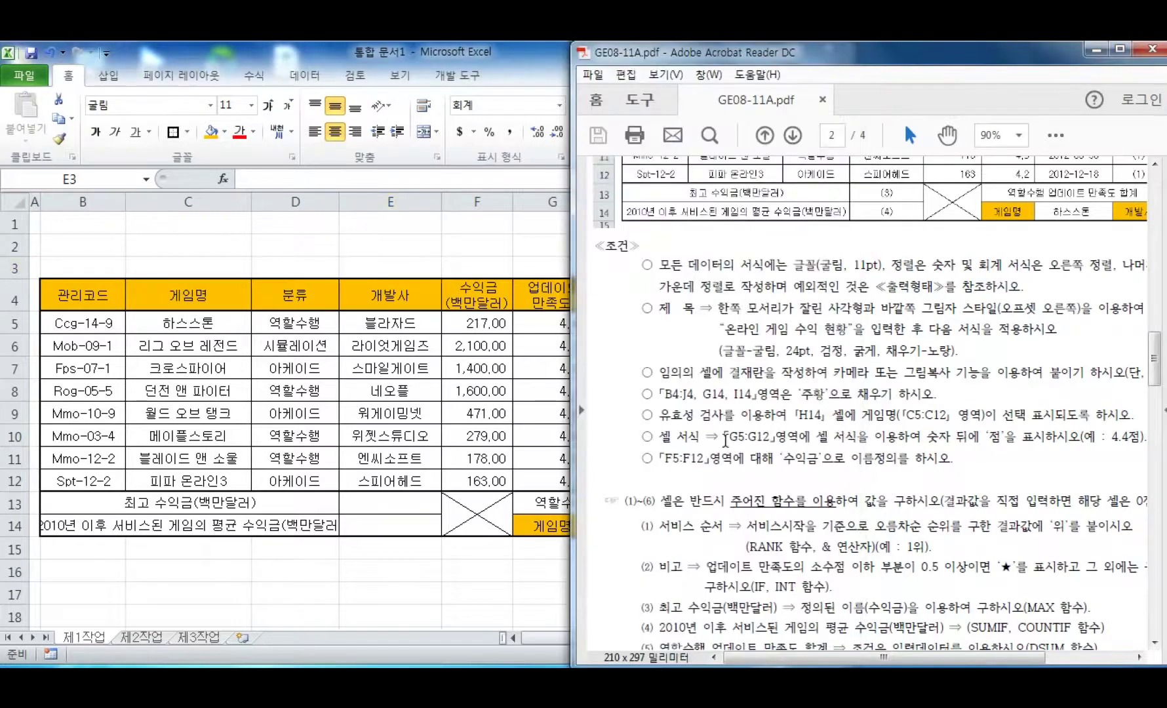
drag(716, 414, 950, 414)
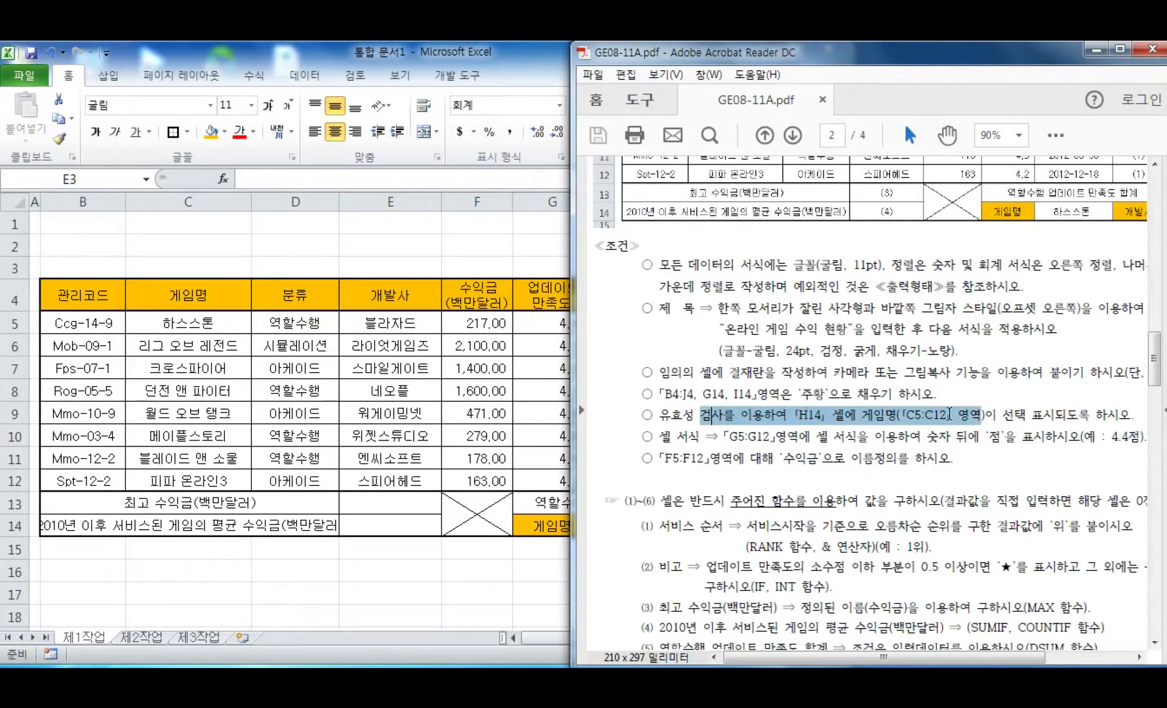
click(505, 262)
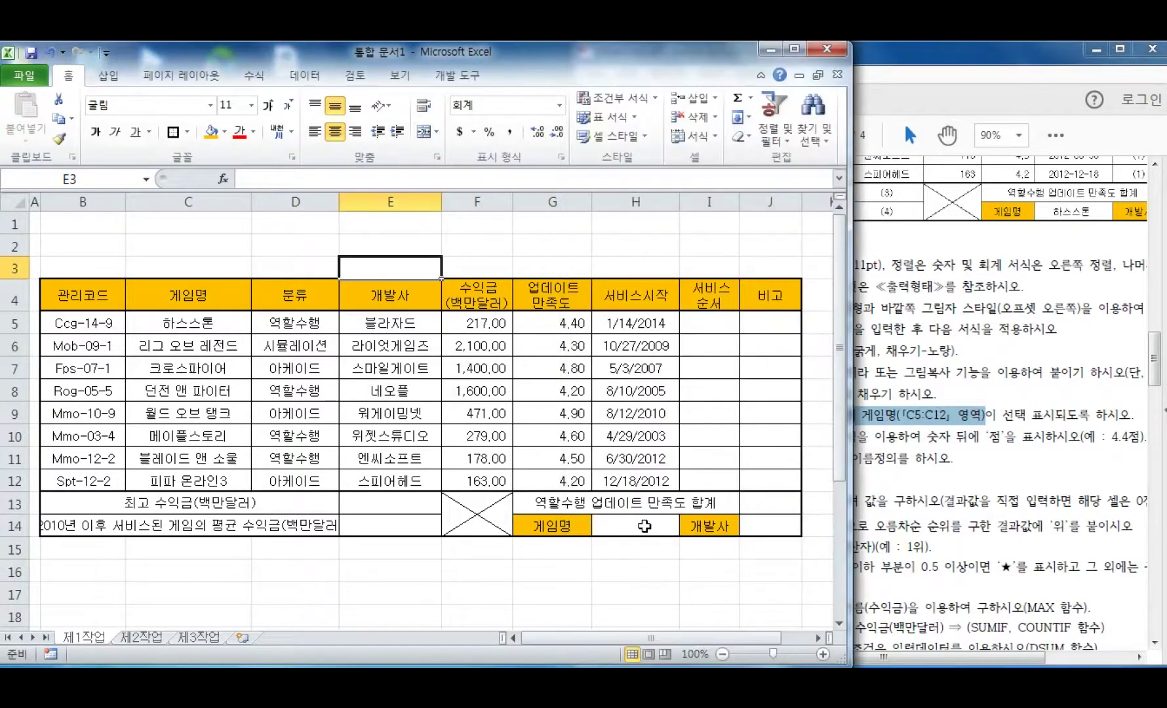
Start a data validation rule for cell H14 that restricts its entries to a 목록 (list)
click(642, 528)
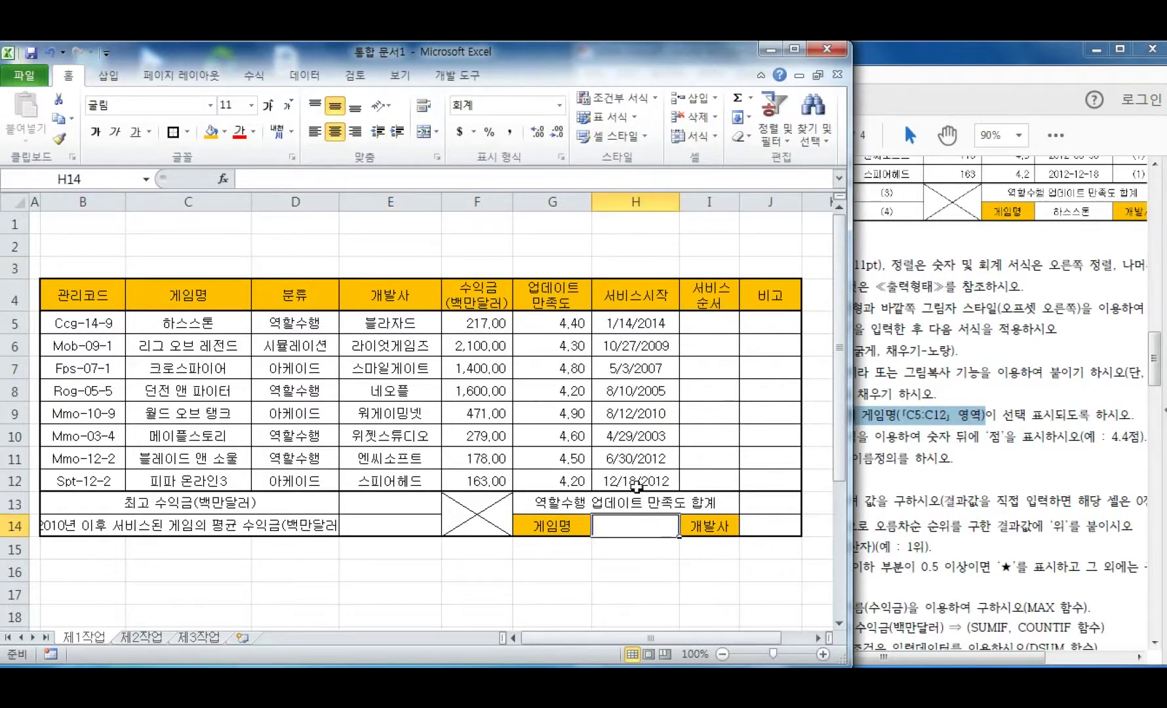
click(312, 78)
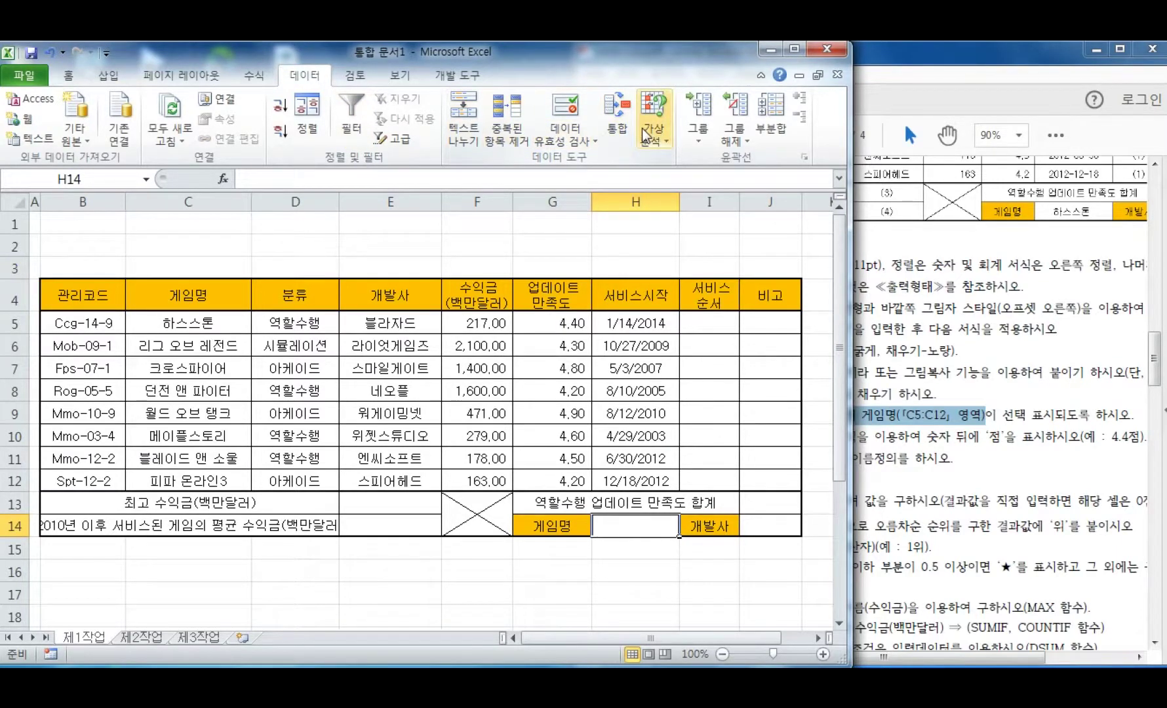
click(591, 143)
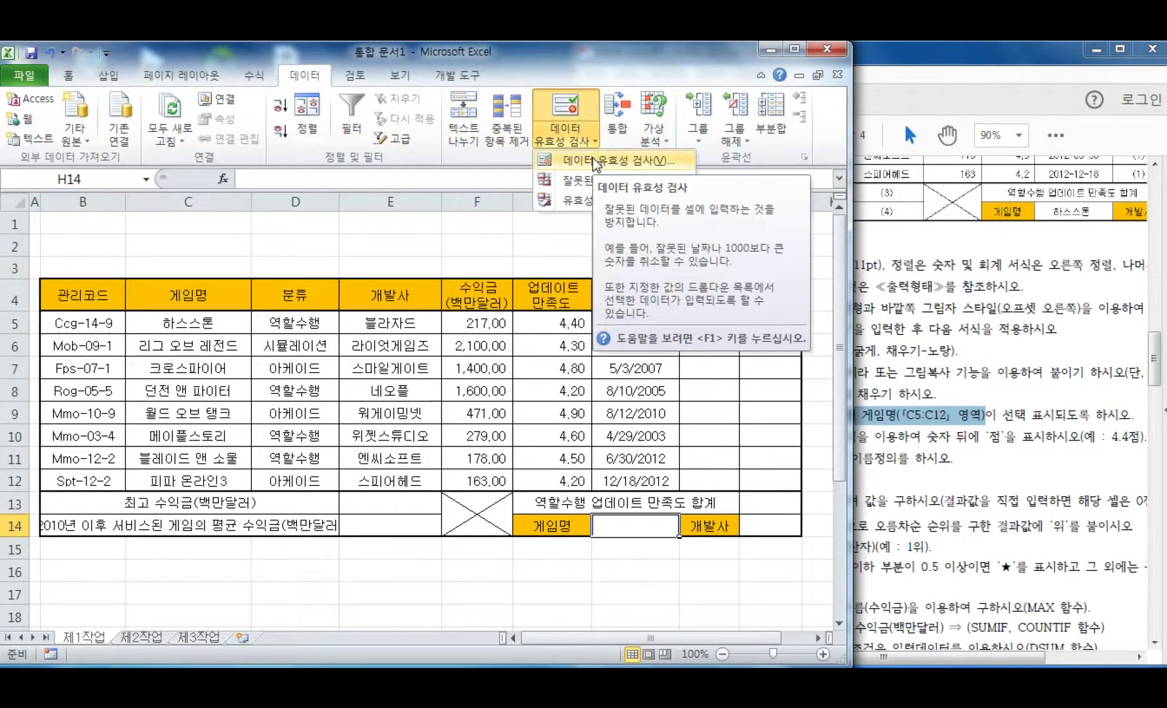
click(593, 158)
drag(596, 104, 525, 142)
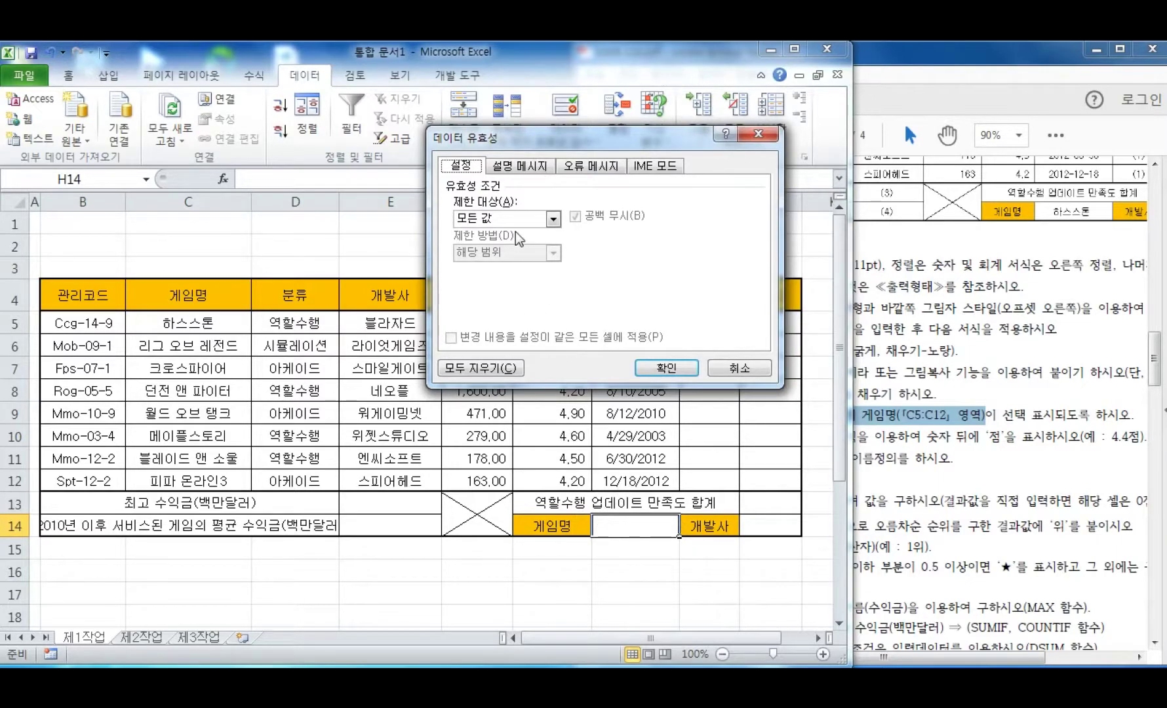
click(553, 218)
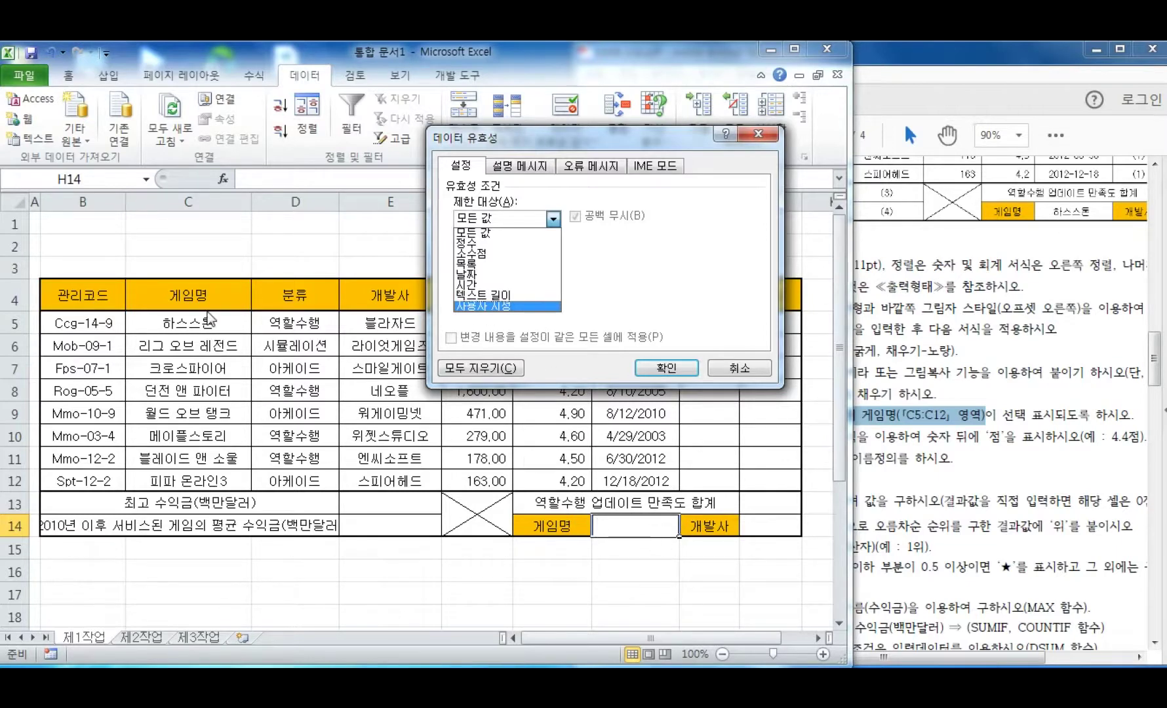
click(476, 263)
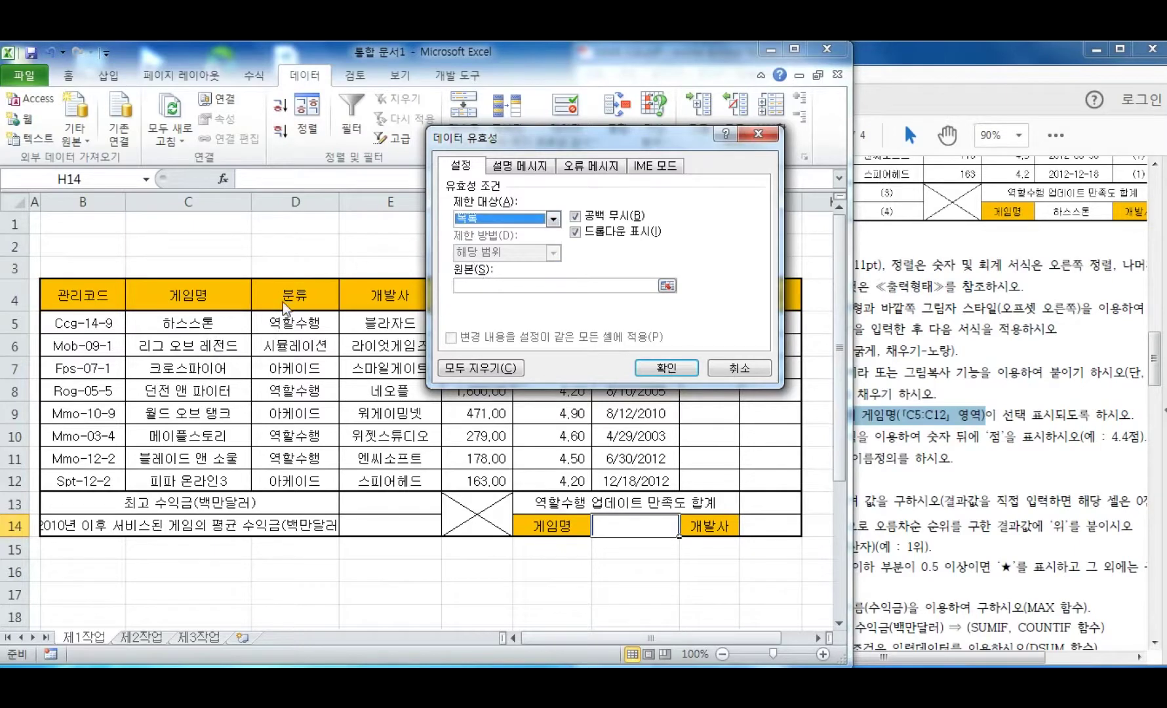
click(576, 232)
click(574, 231)
click(555, 219)
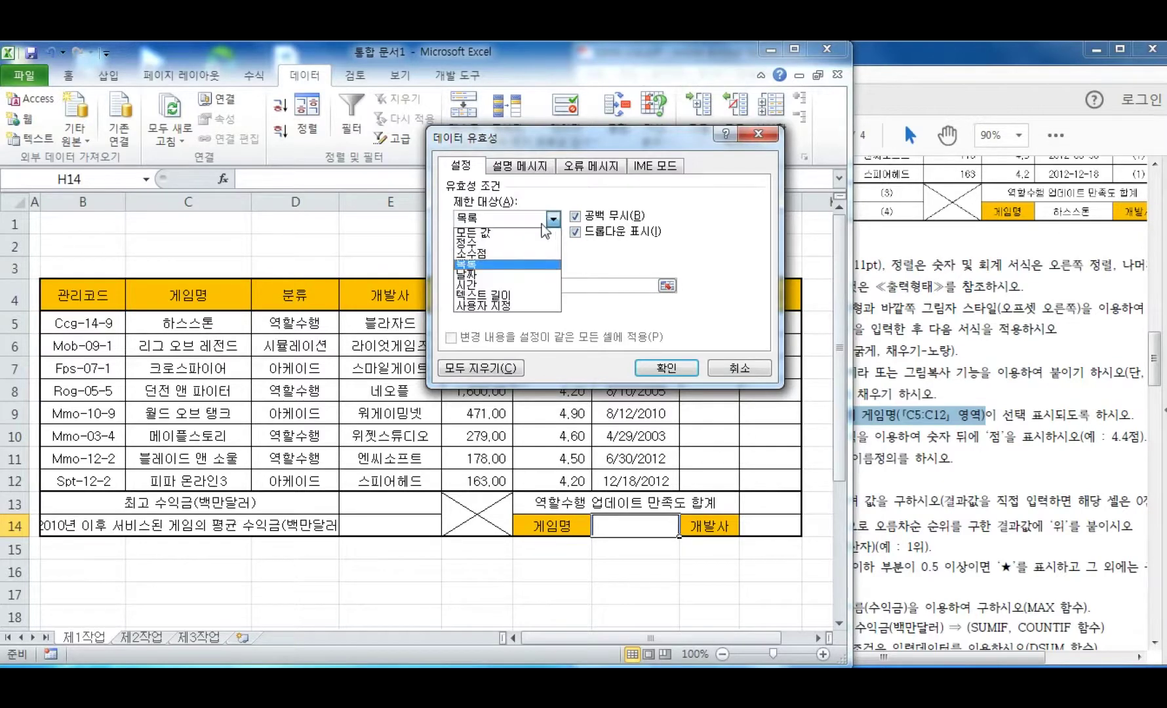
click(596, 247)
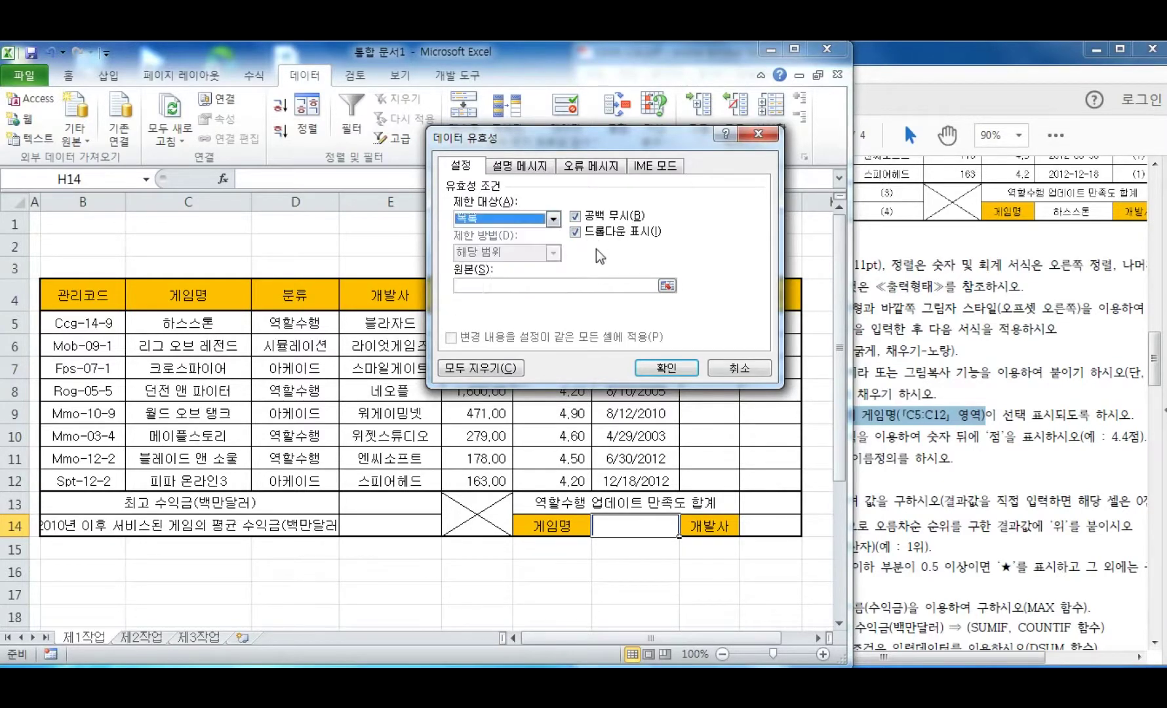
click(552, 219)
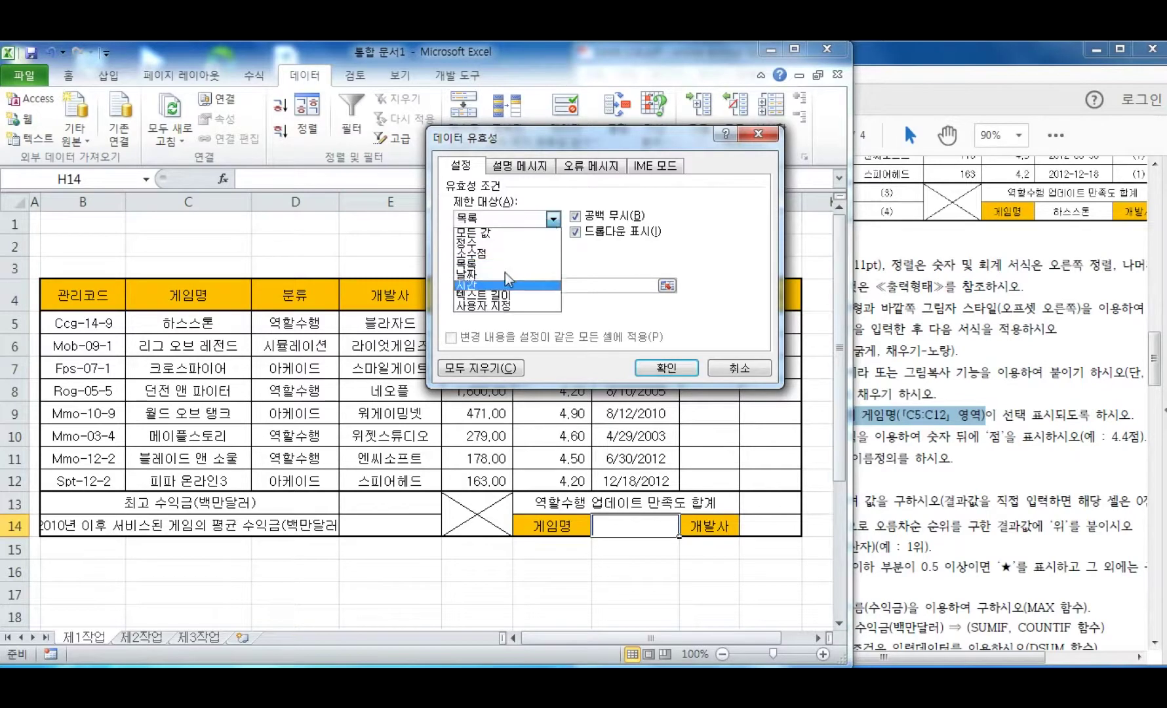
click(600, 262)
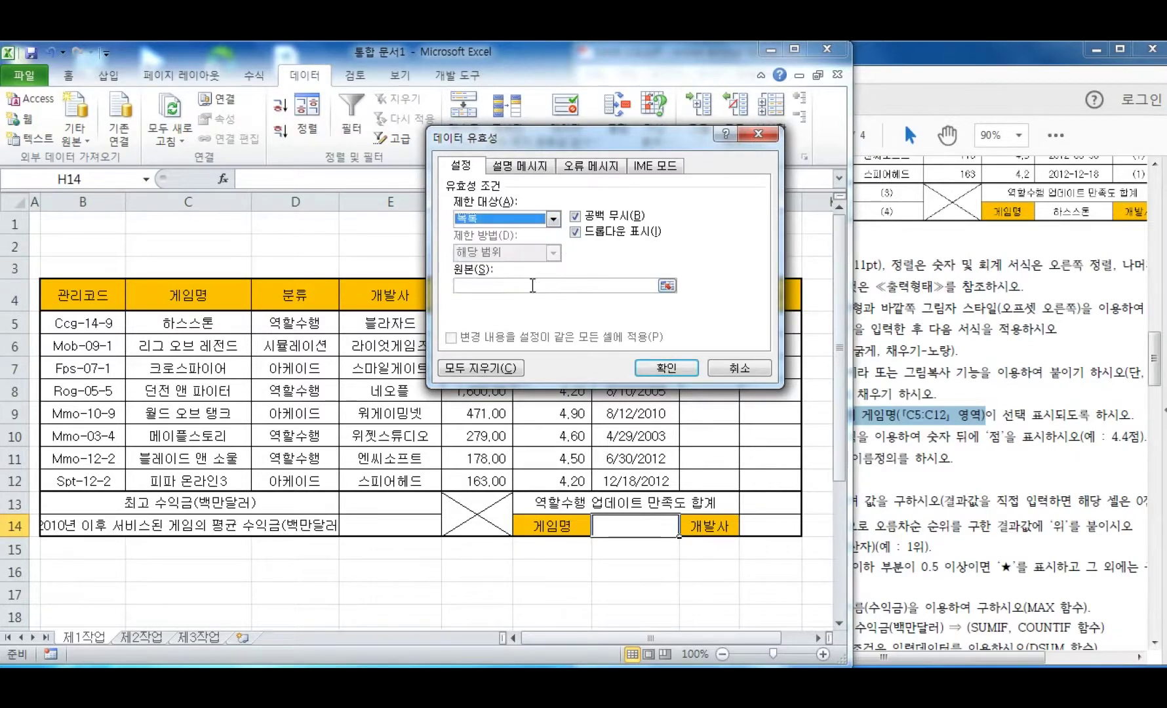
Use the game names in C5:C12 as the validation list's source, and choose 하스스톤 for H14
click(483, 286)
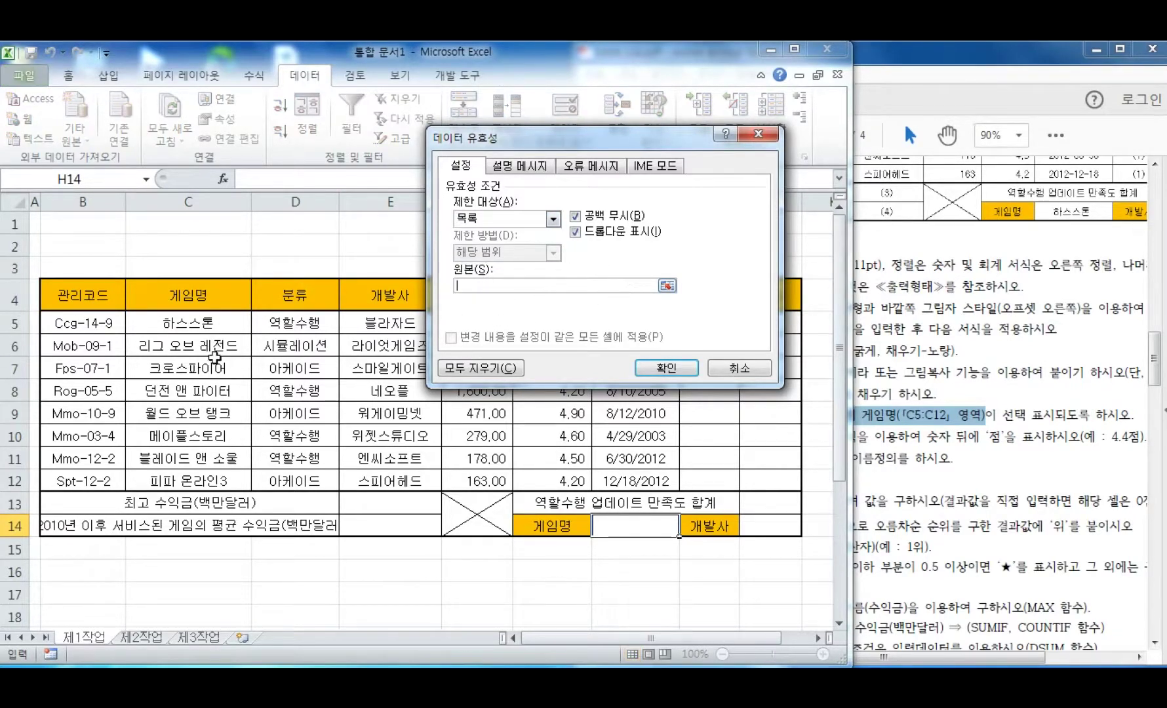
drag(196, 321, 188, 481)
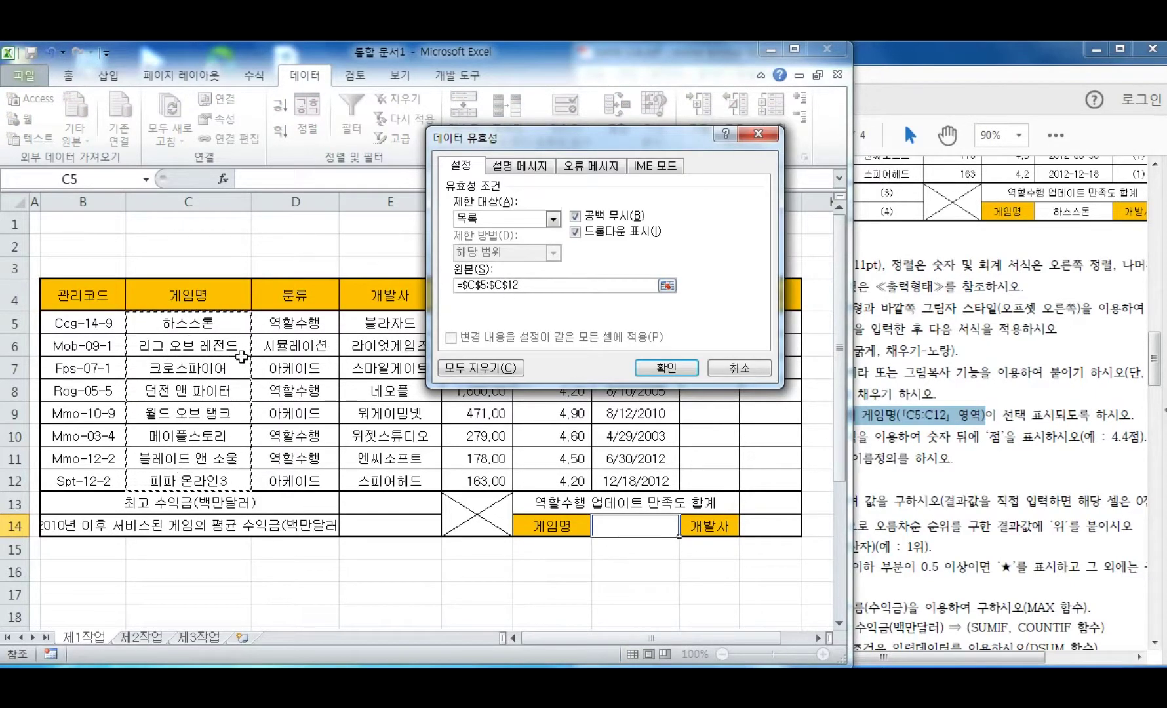
click(669, 367)
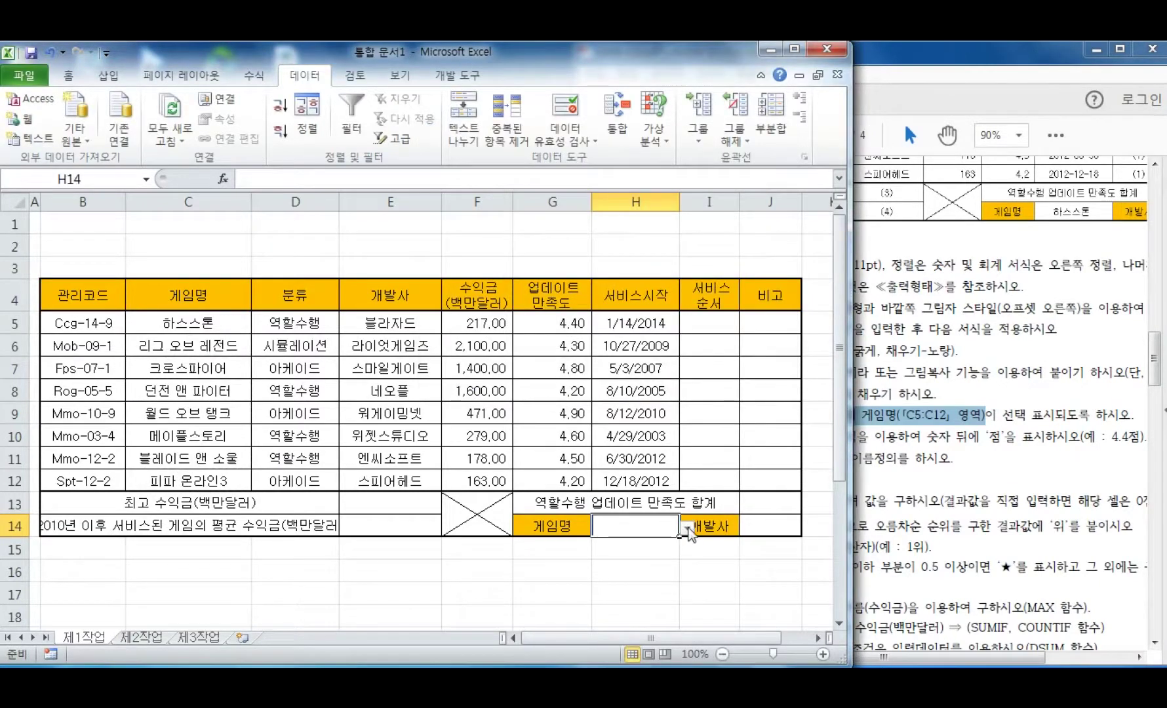
click(688, 528)
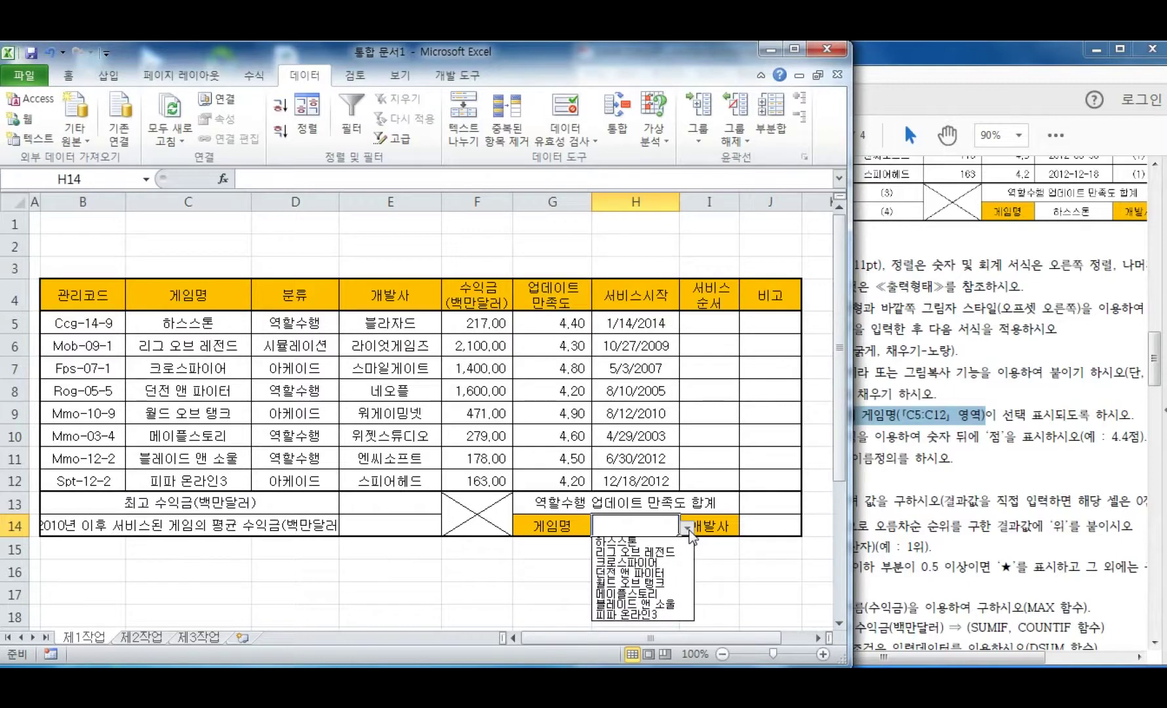
click(625, 542)
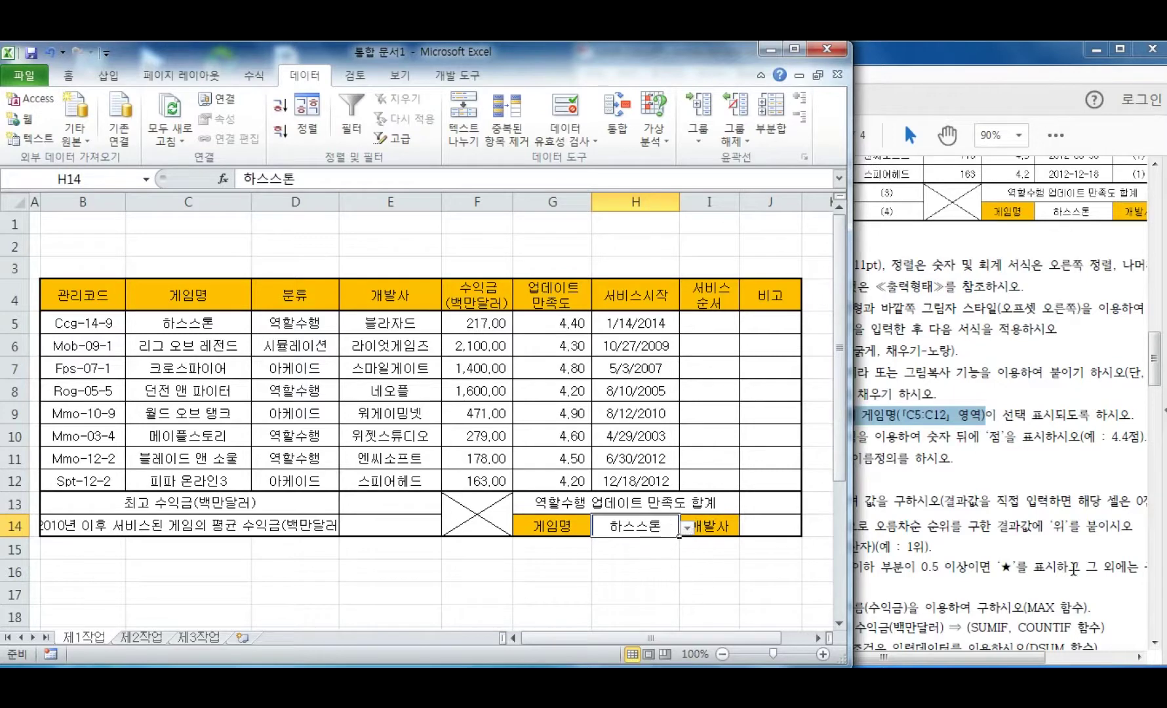
Check the PDF's 셀 서식 condition for G5:G12 and the number and date formats in its 출력형태 table
click(1016, 492)
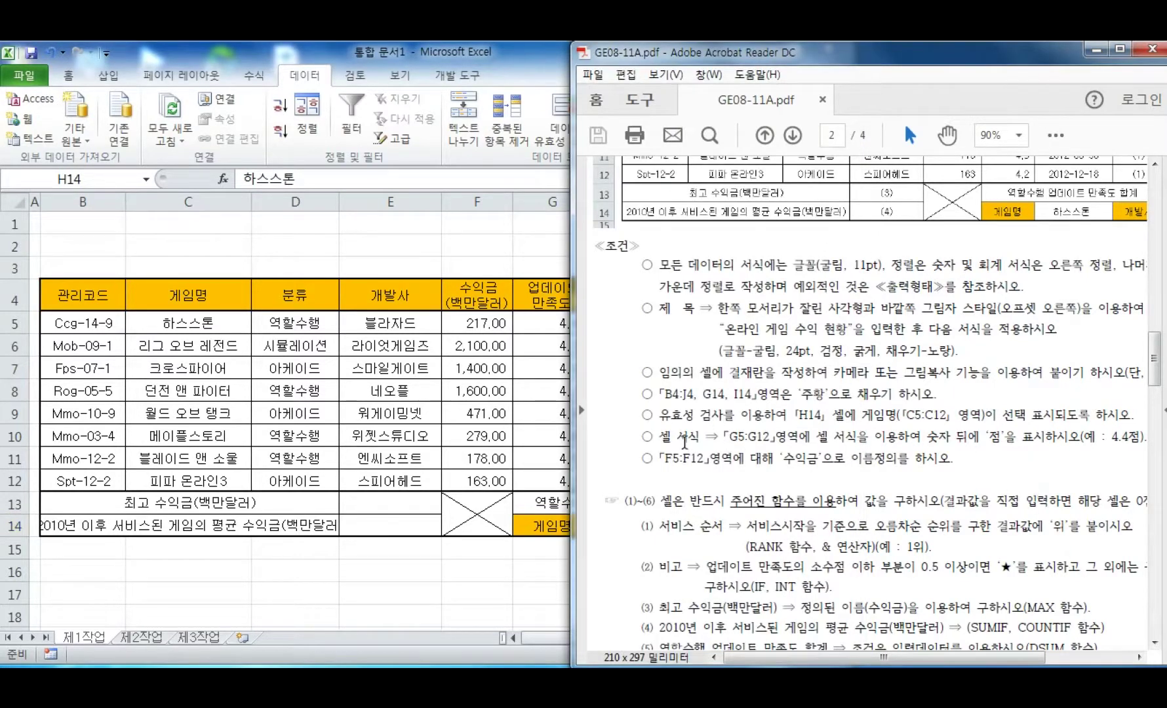
drag(660, 437, 1012, 442)
click(1011, 442)
key(alt+Tab)
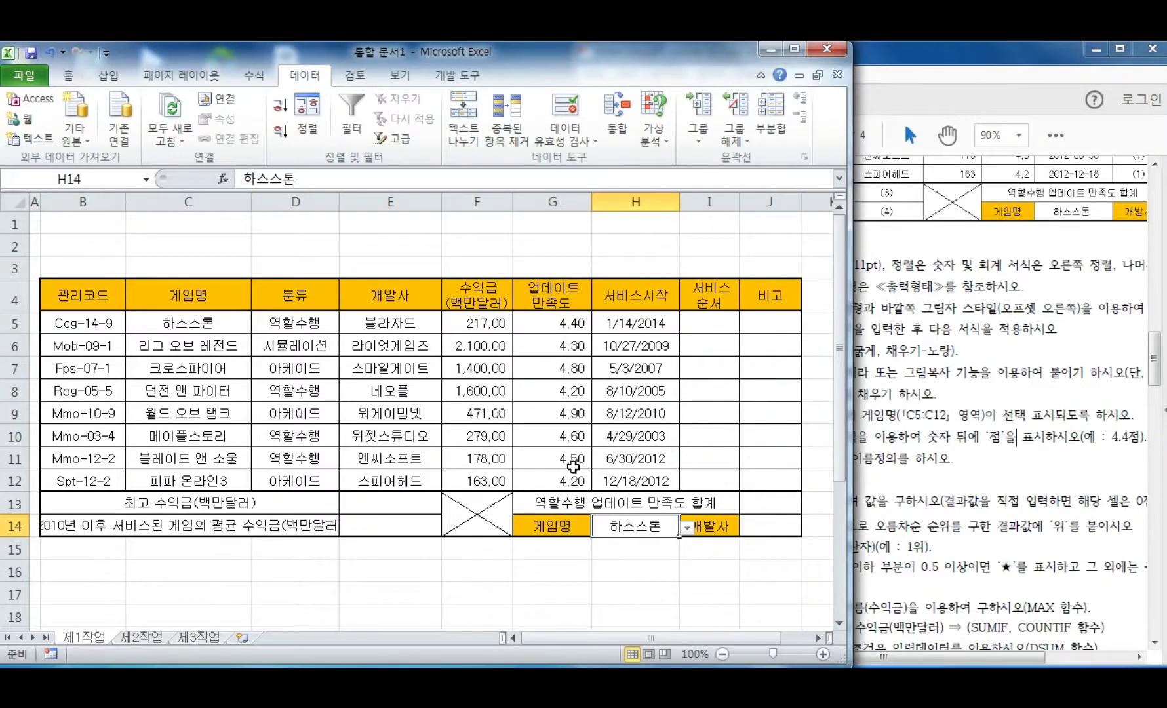
drag(1155, 364, 1163, 344)
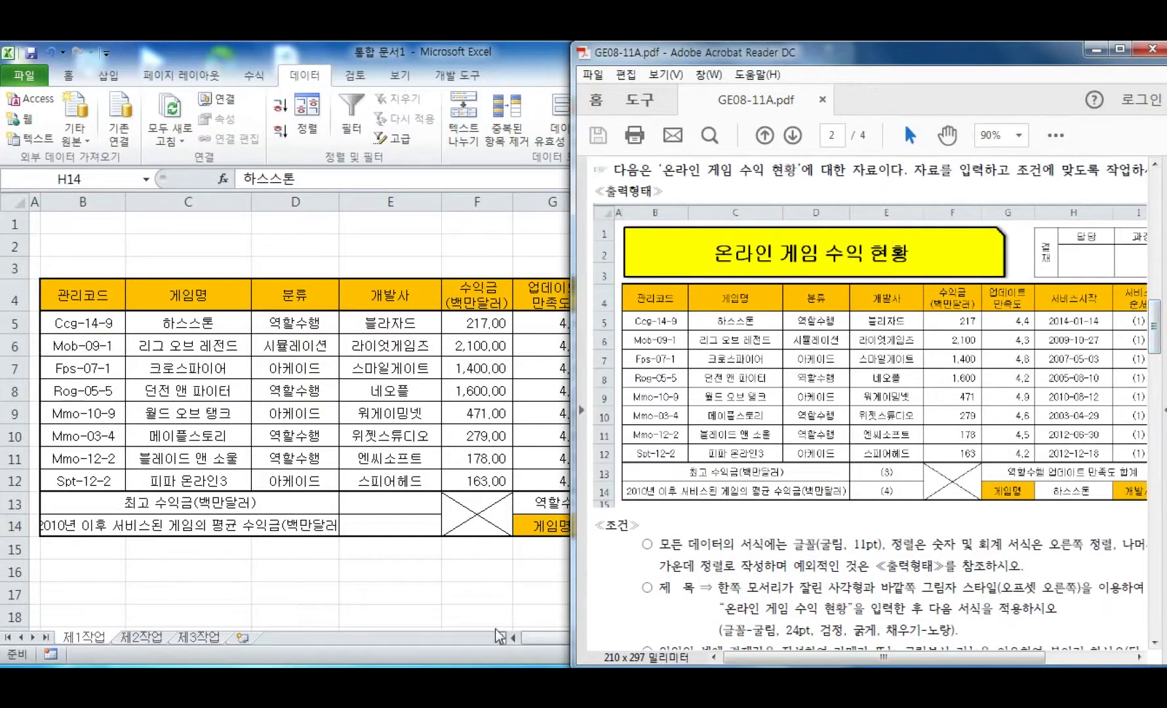
key(alt+Tab)
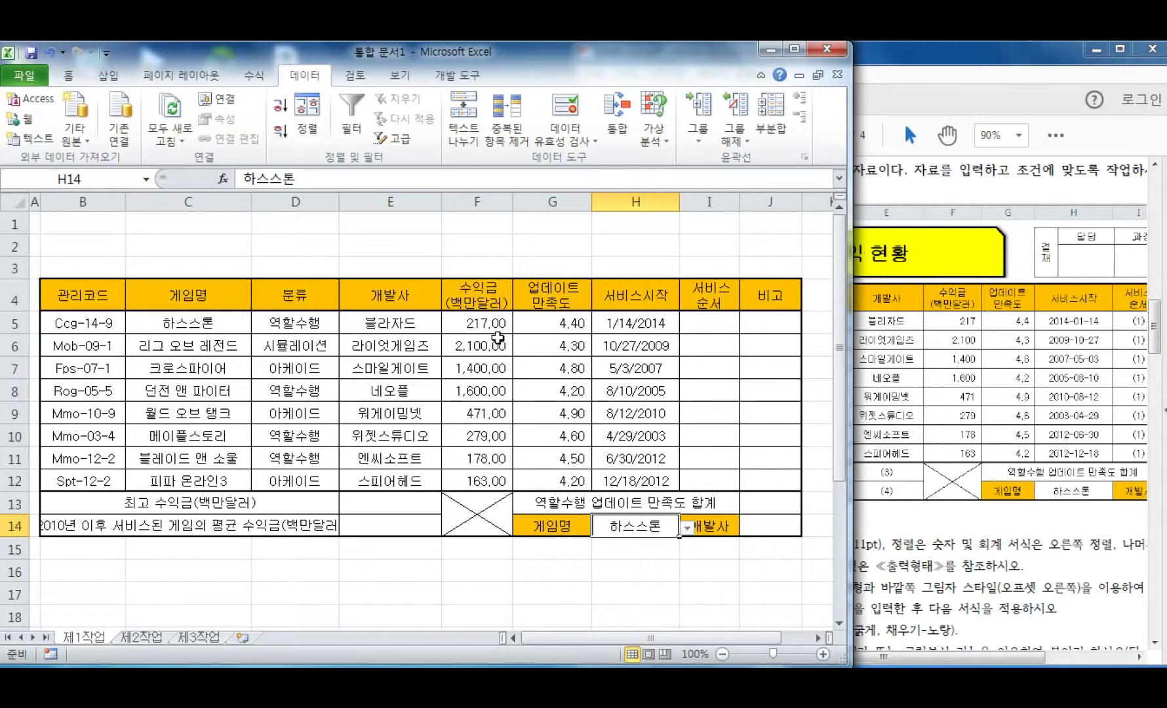
Reduce the 업데이트 만족도 values in G5:G12 to one decimal place and the 수익금 values in F5:F12 to none
drag(488, 322, 570, 475)
click(546, 248)
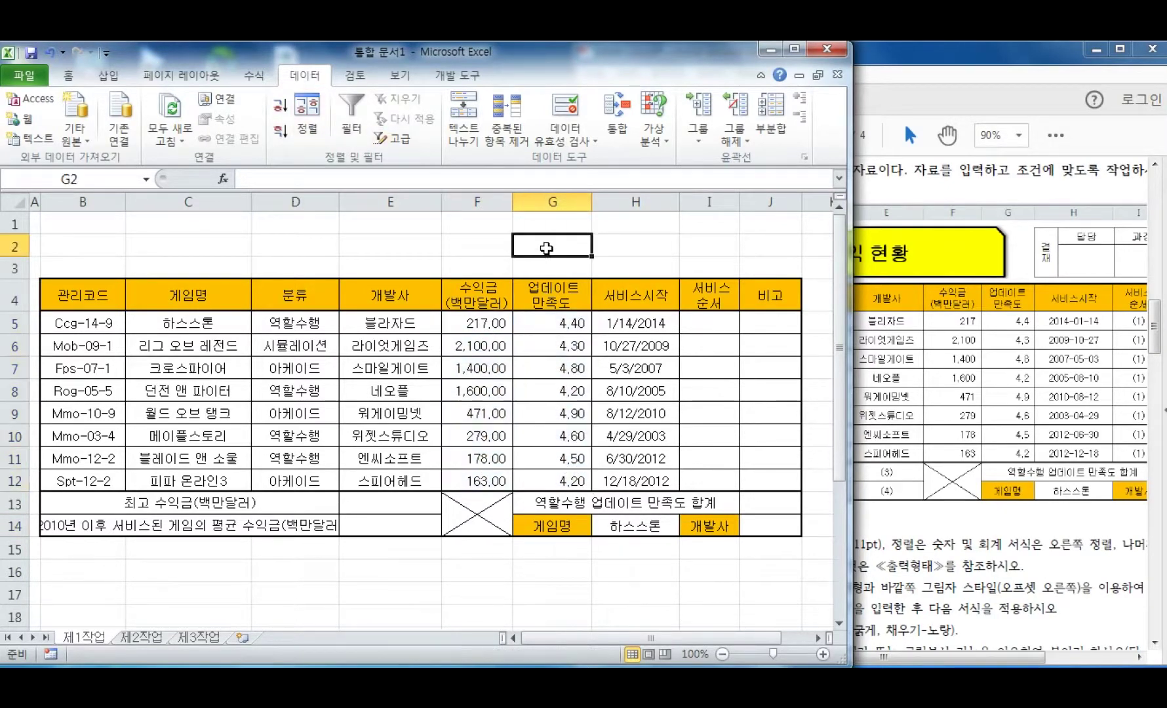
drag(562, 319, 564, 480)
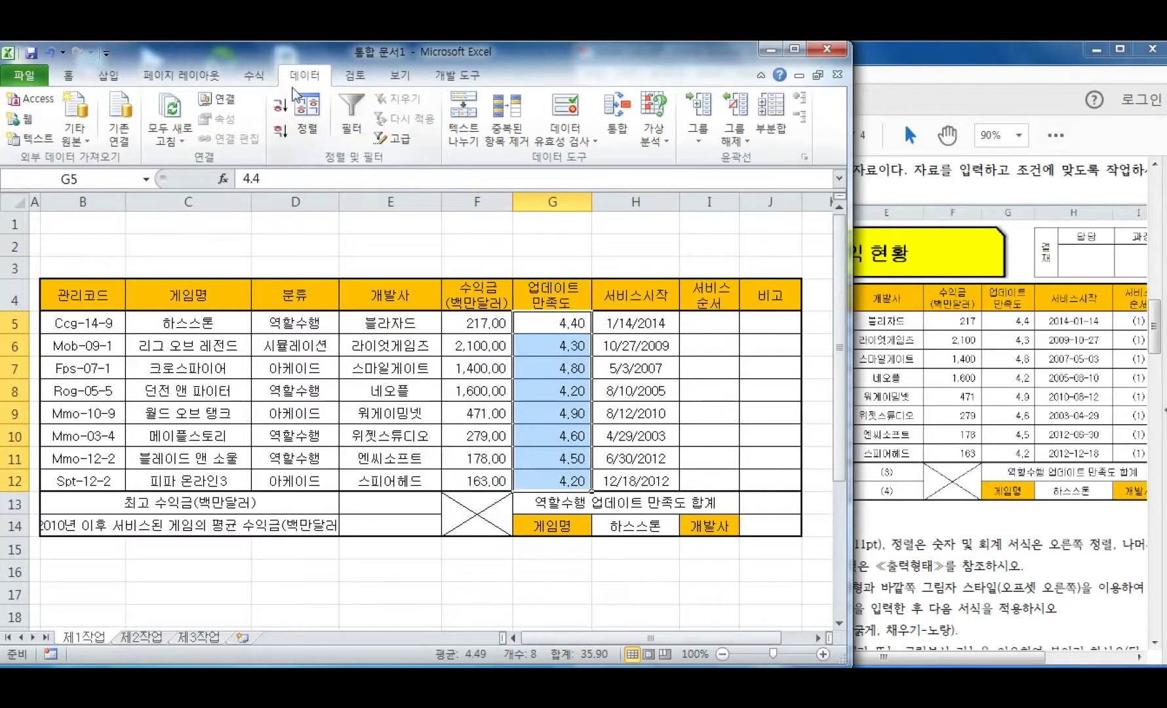
click(68, 75)
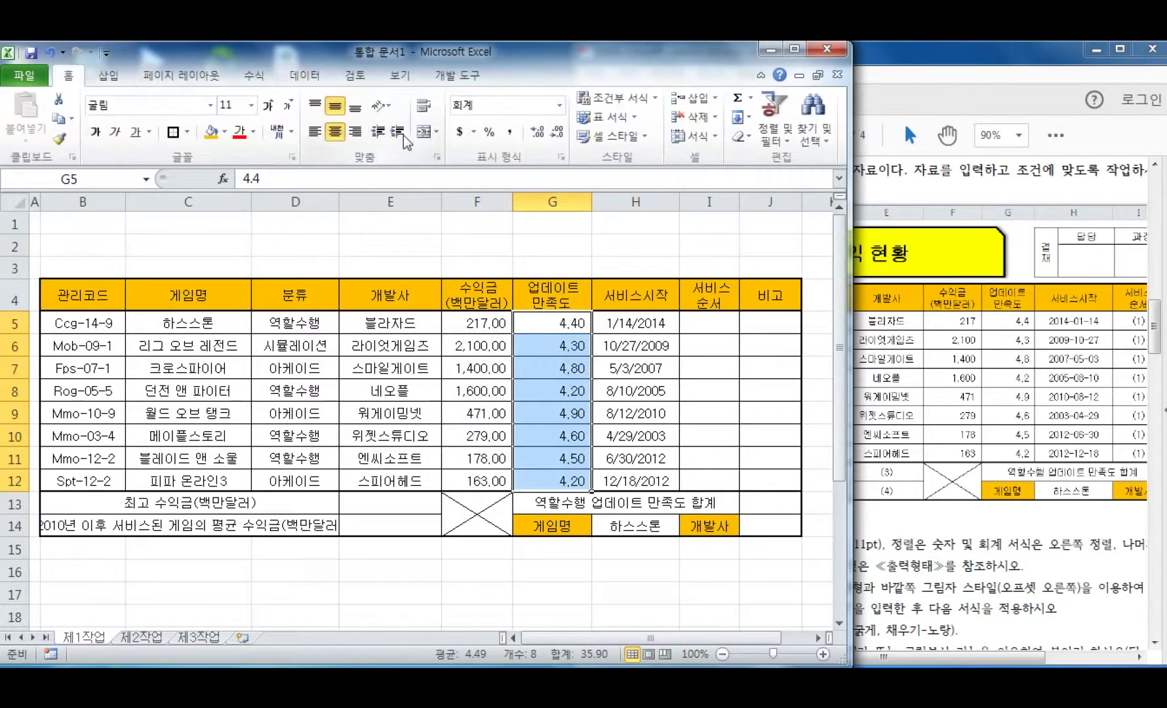
click(557, 134)
drag(477, 324, 470, 481)
click(556, 133)
click(557, 134)
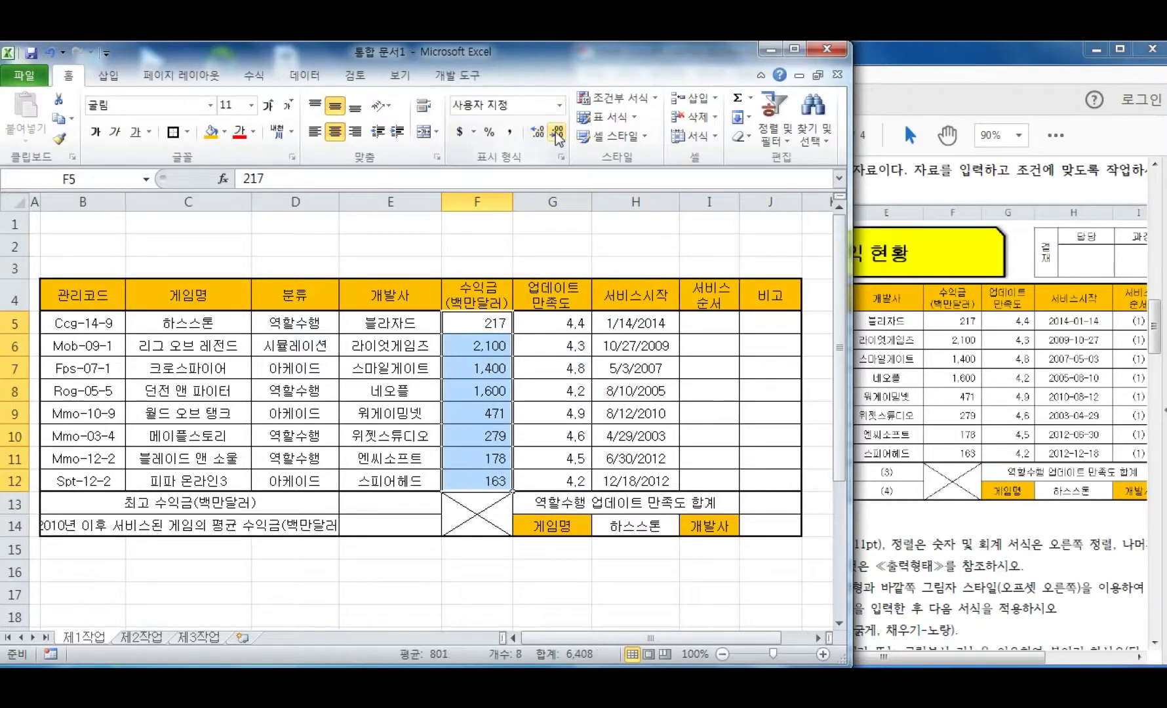
Apply the custom number format 0.0"점" to the 업데이트 만족도 values in G5:G12, and align them right
click(568, 268)
drag(569, 323, 571, 479)
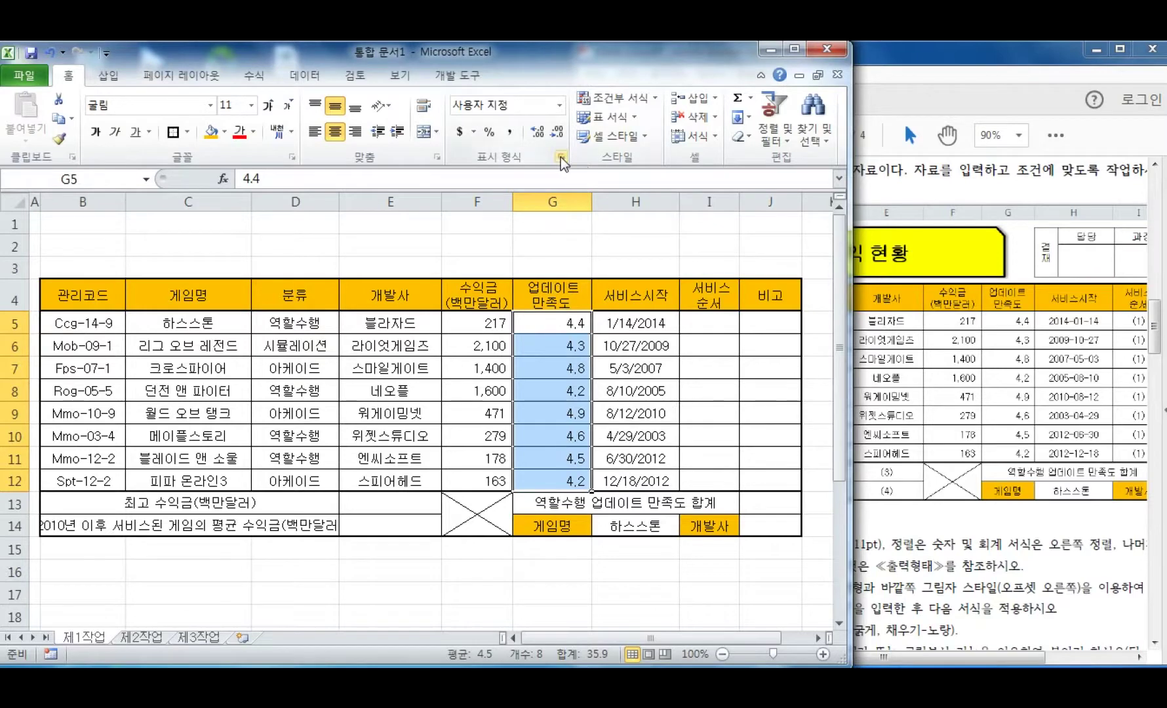
right_click(543, 327)
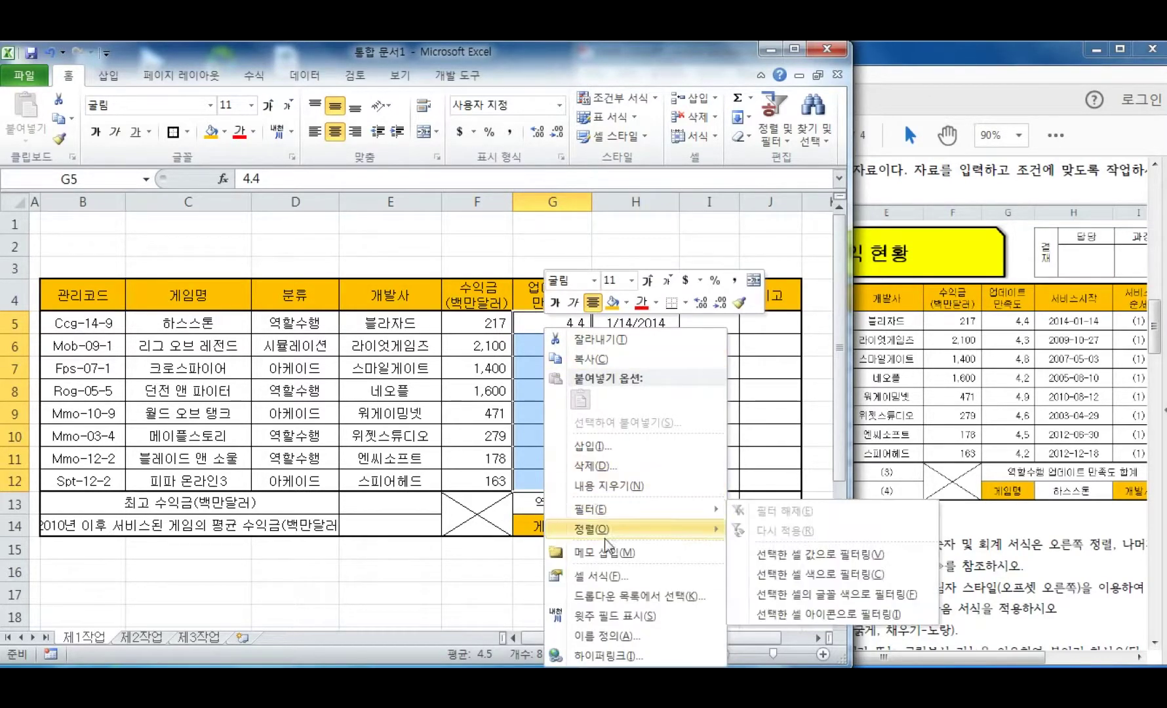
click(605, 580)
drag(501, 306, 155, 119)
click(202, 194)
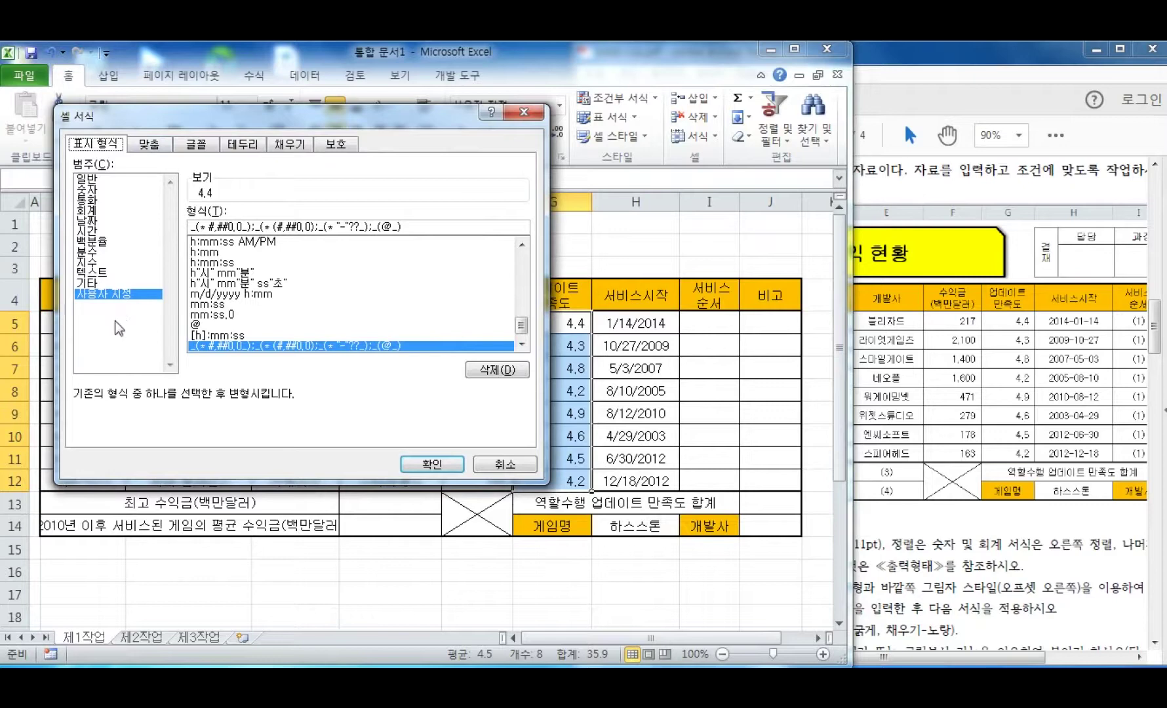
drag(521, 325, 521, 248)
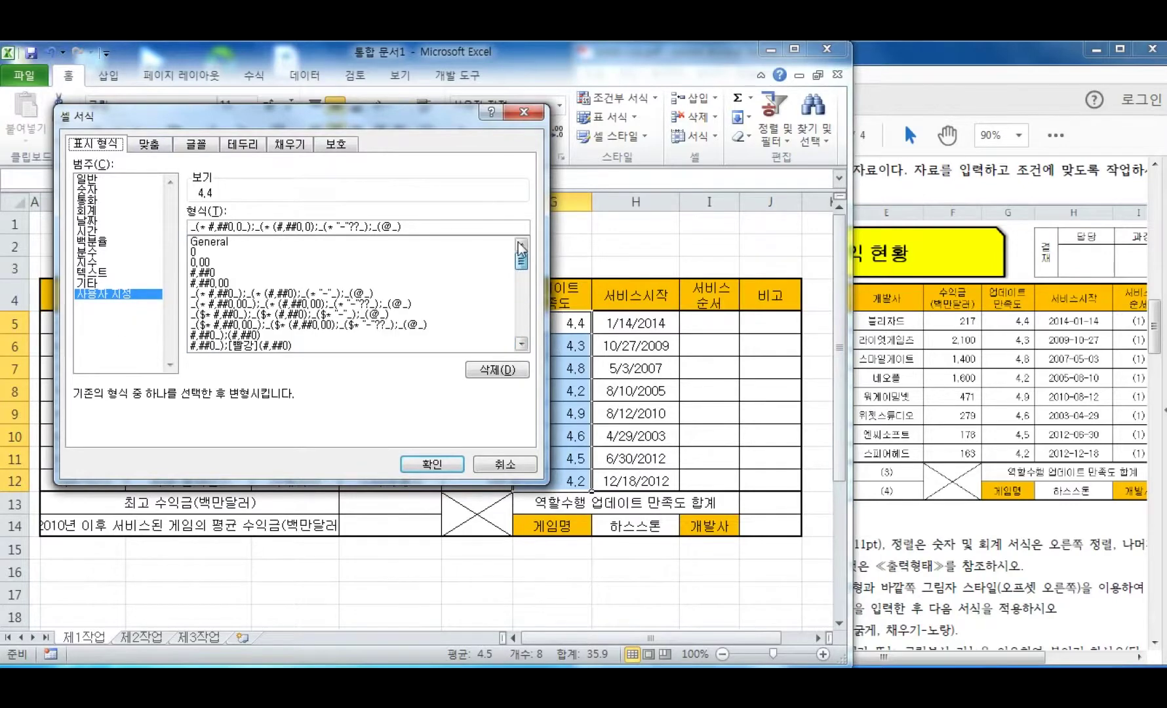
click(207, 262)
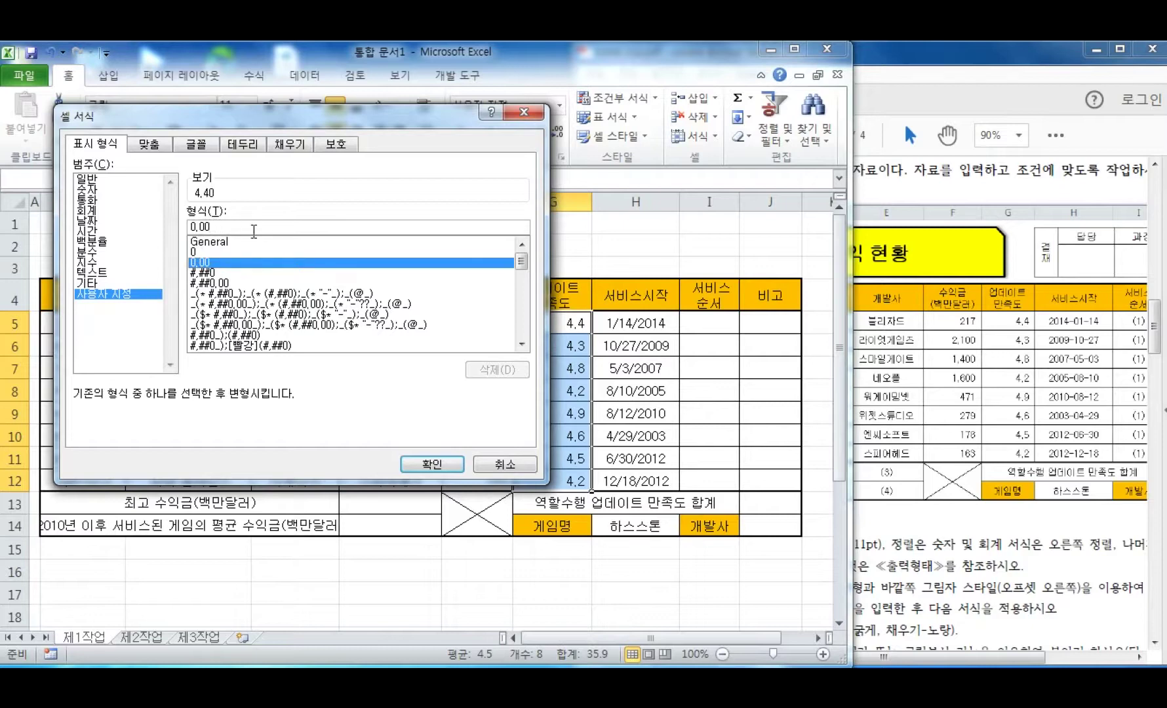
key(BackSpace)
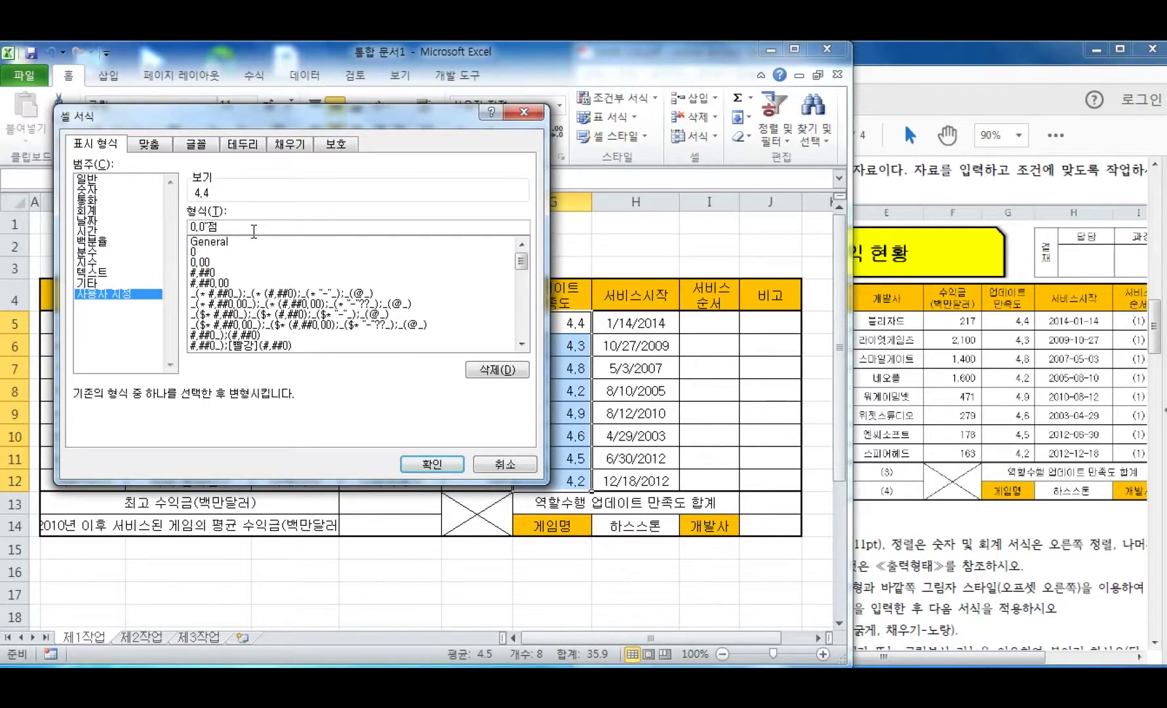
text(")
click(421, 468)
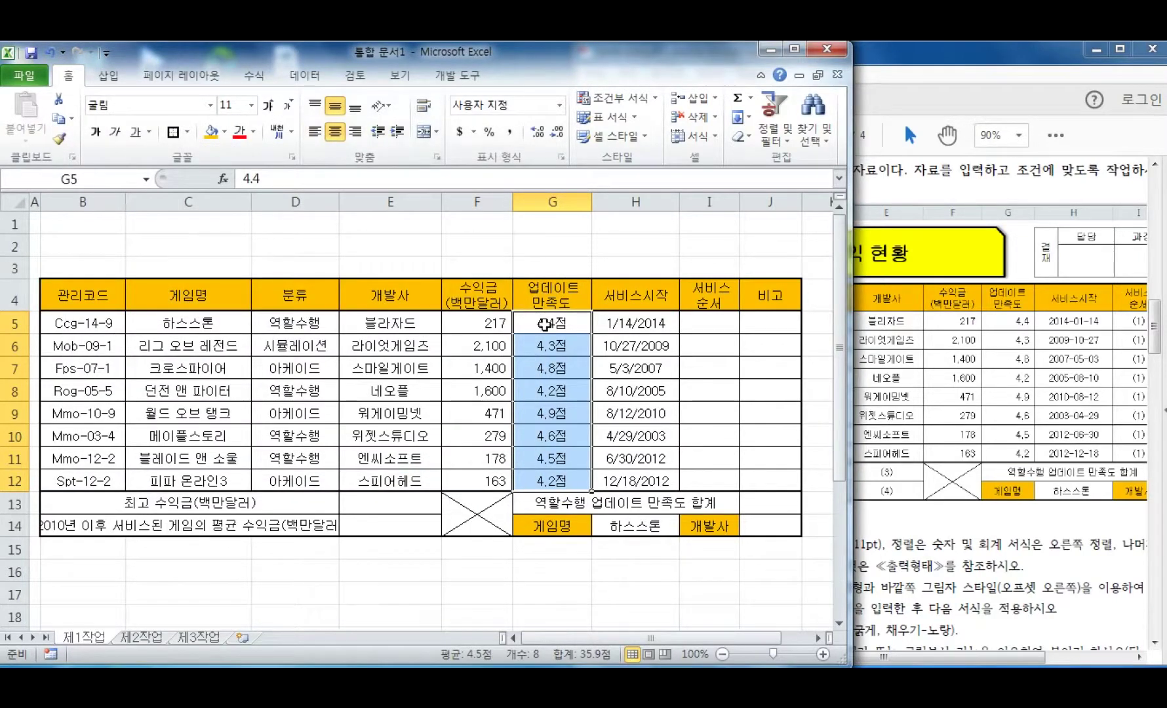
click(355, 133)
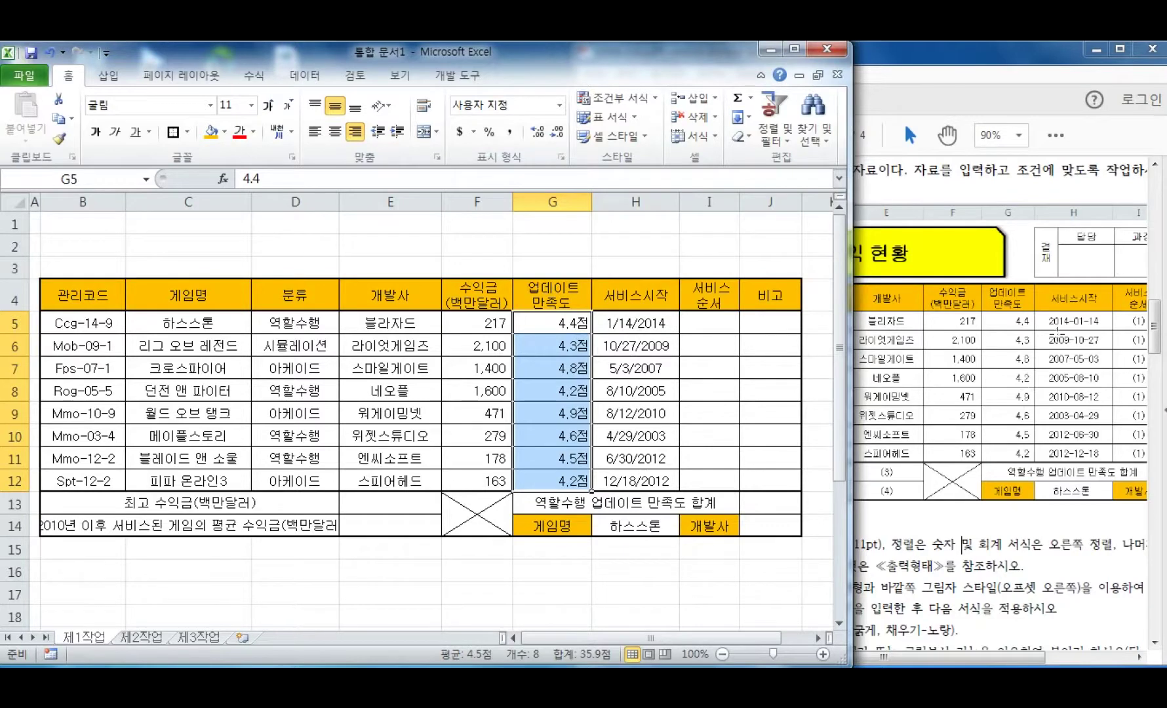
Apply the custom date format yyyy-mm-dd to the 서비스시작 dates in H5:H12
drag(643, 324, 647, 483)
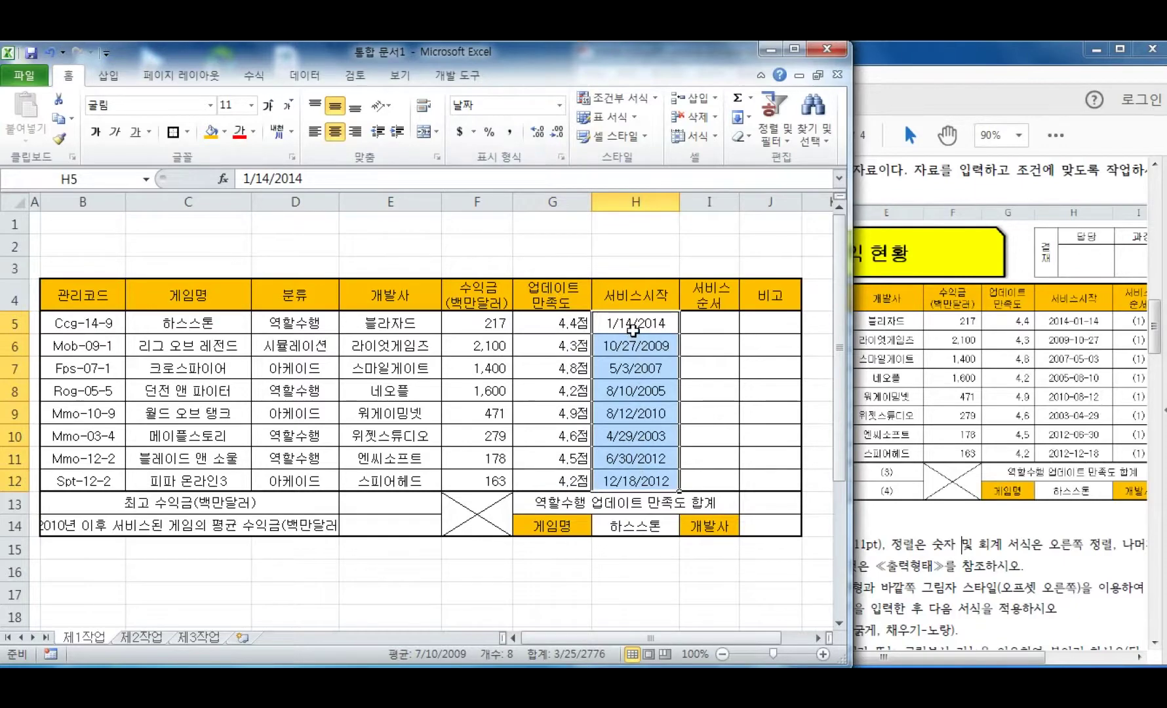
click(561, 158)
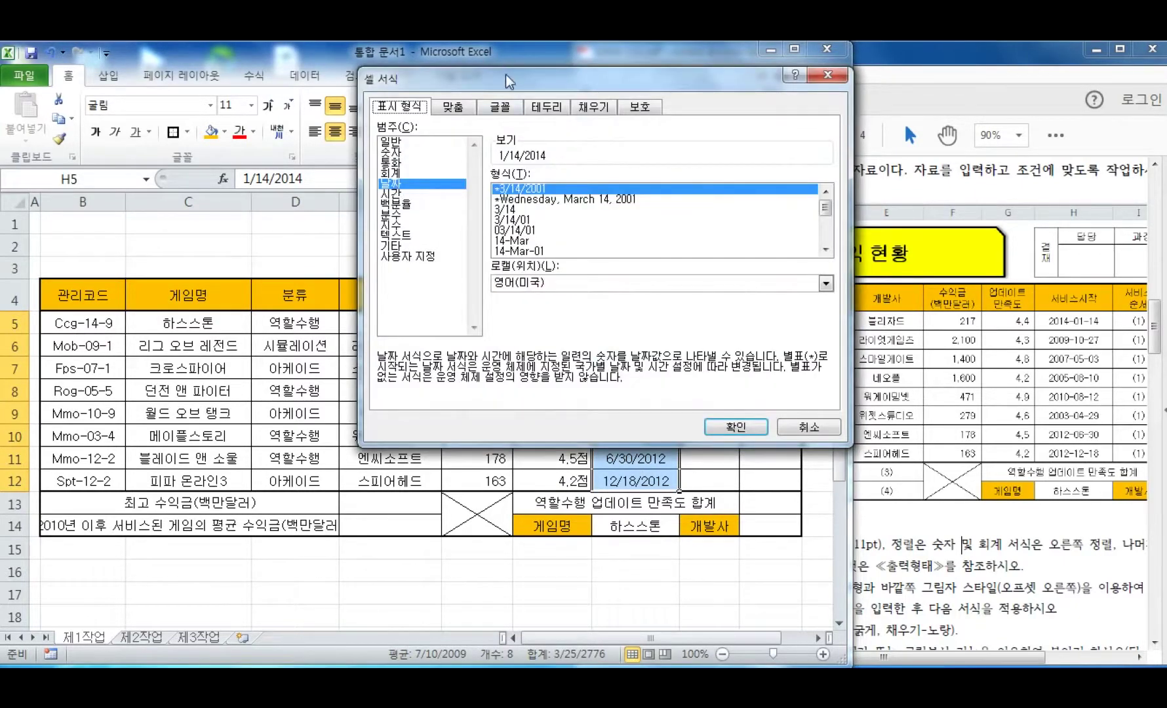
drag(505, 74, 259, 65)
scroll(572, 201, down, 3)
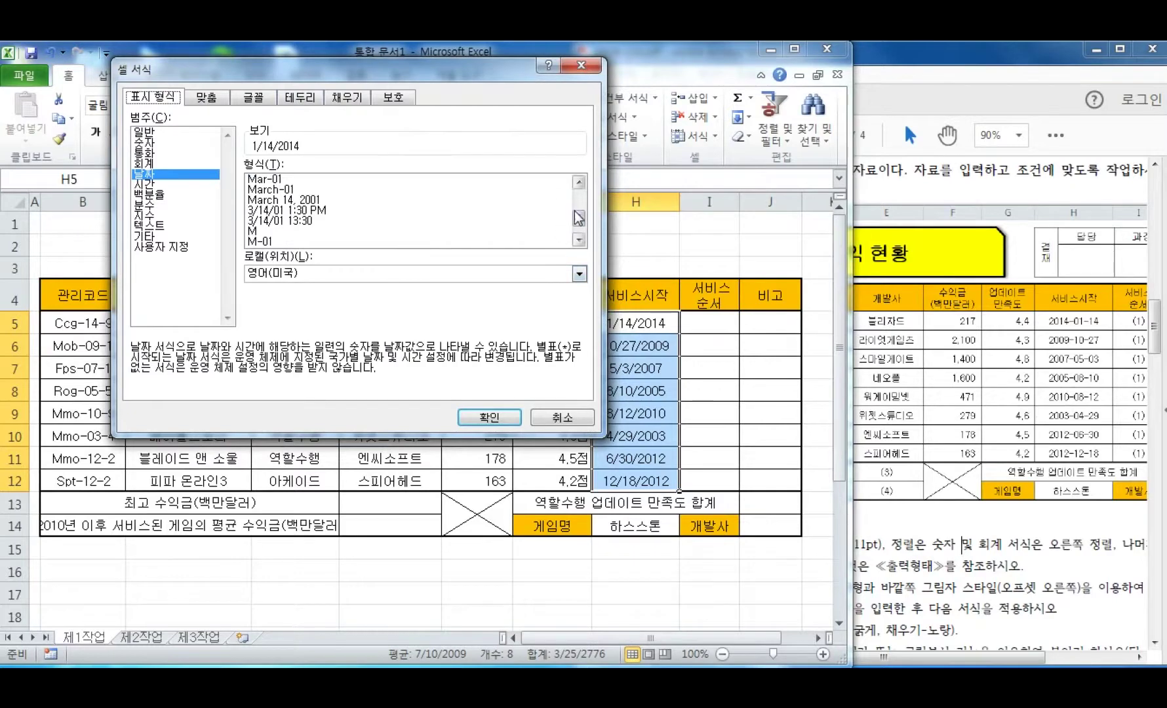
scroll(581, 224, down, 1)
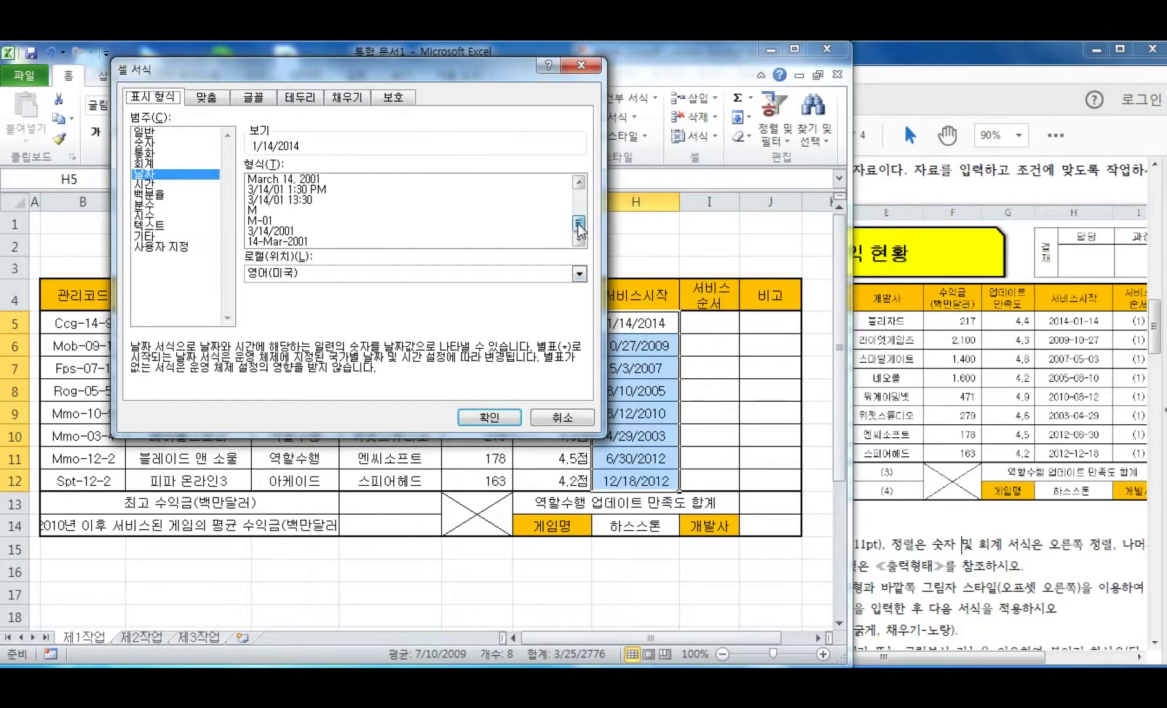
drag(579, 227, 580, 183)
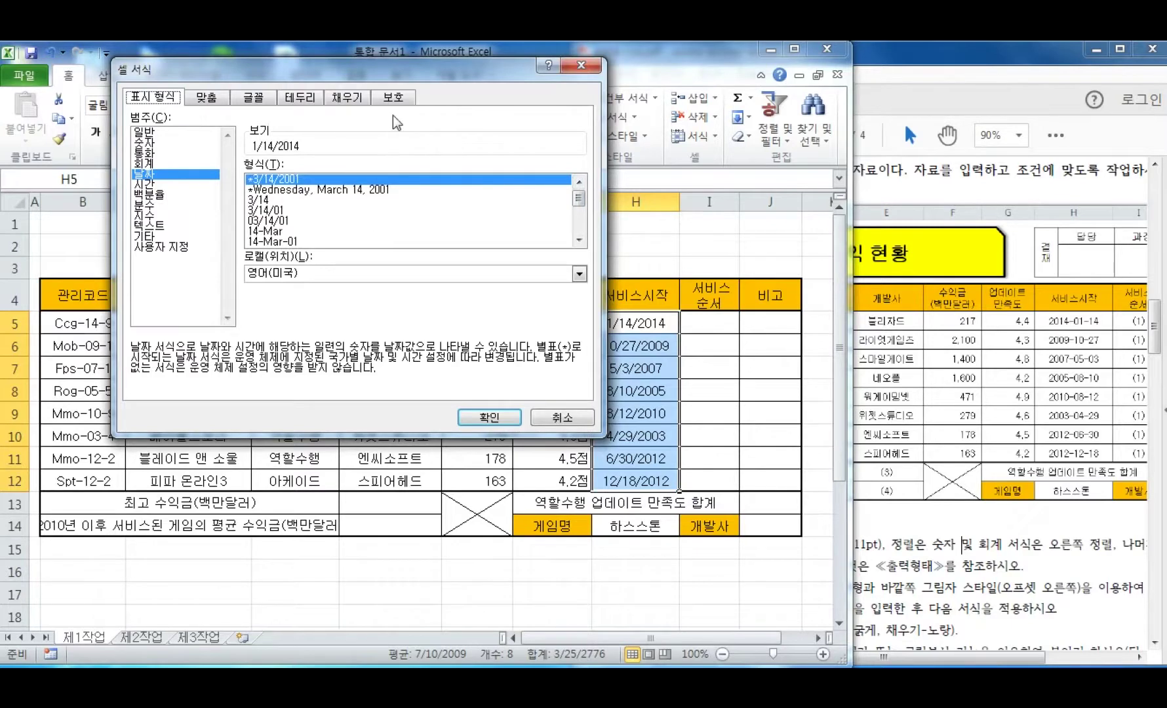
click(161, 247)
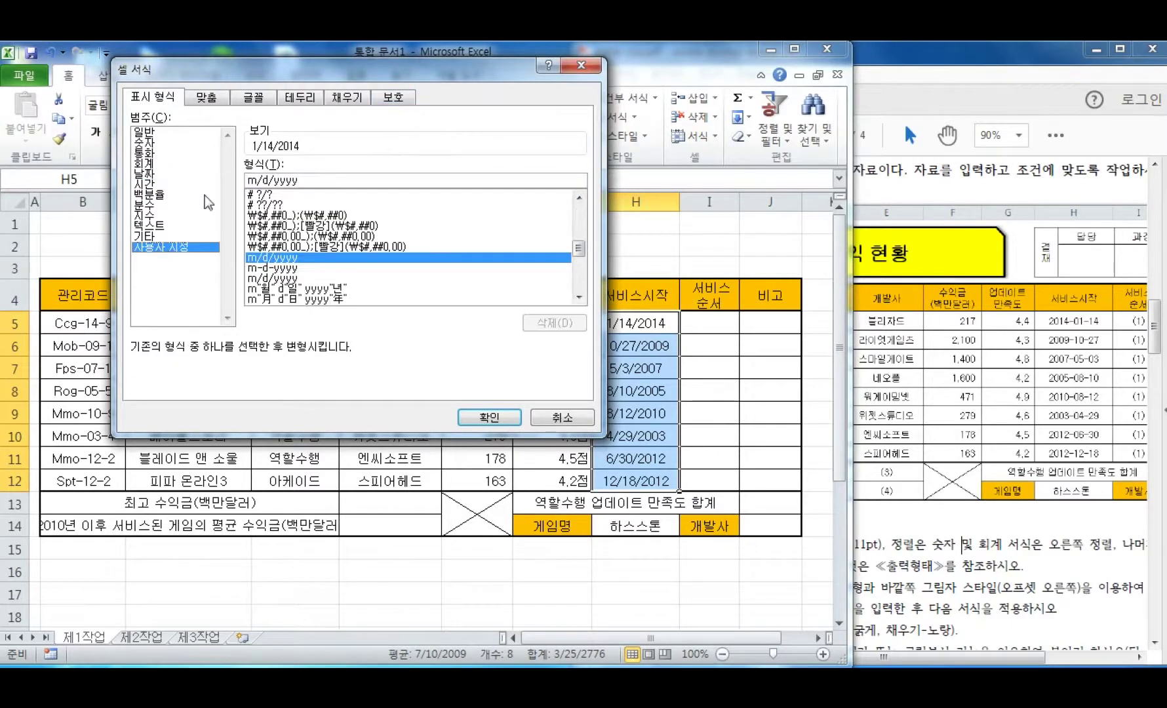
drag(318, 181, 248, 181)
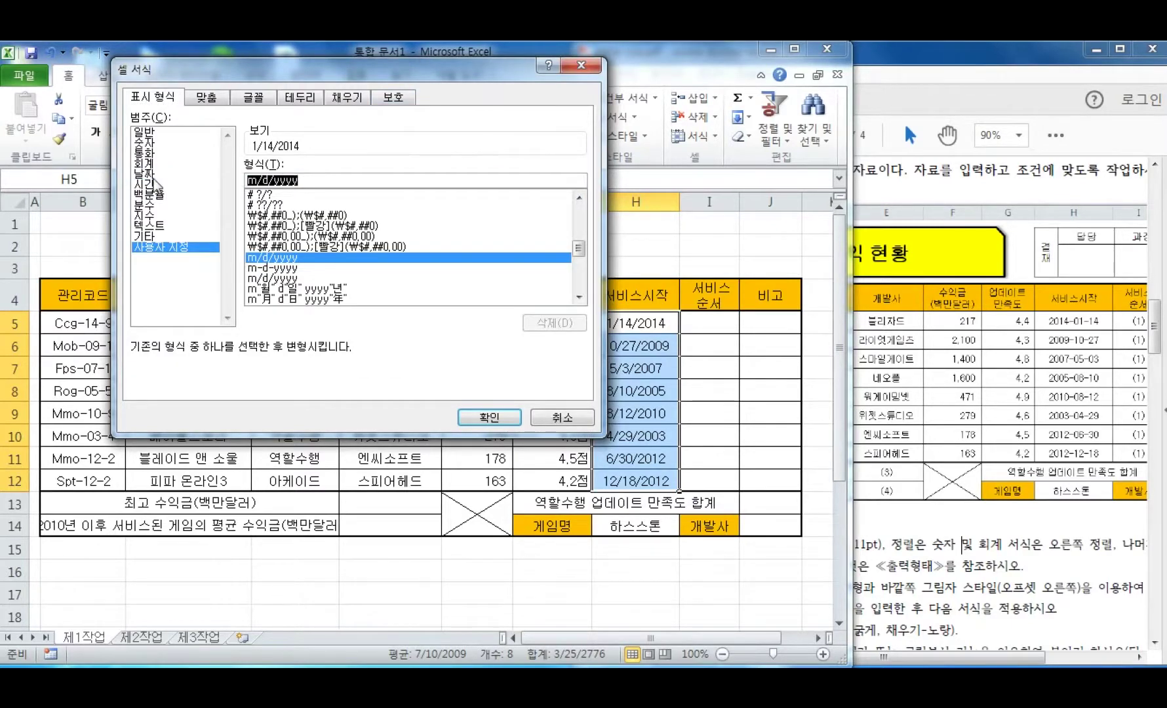
key(BackSpace)
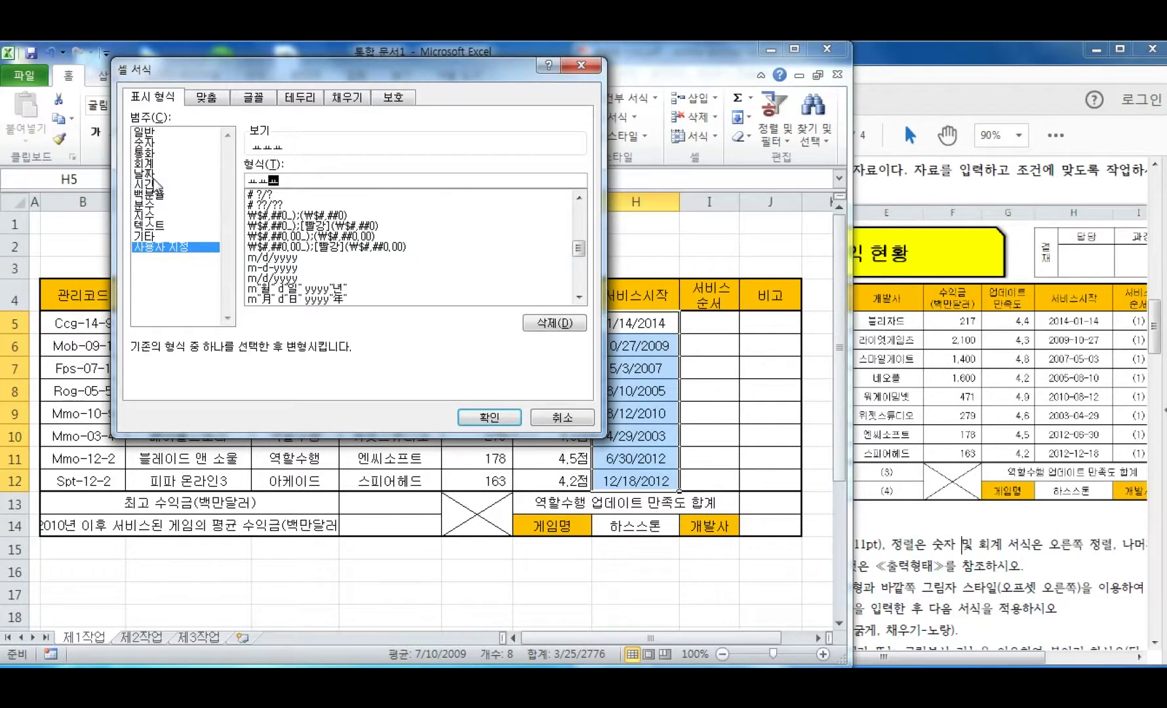
text(yyyy-mm-dd)
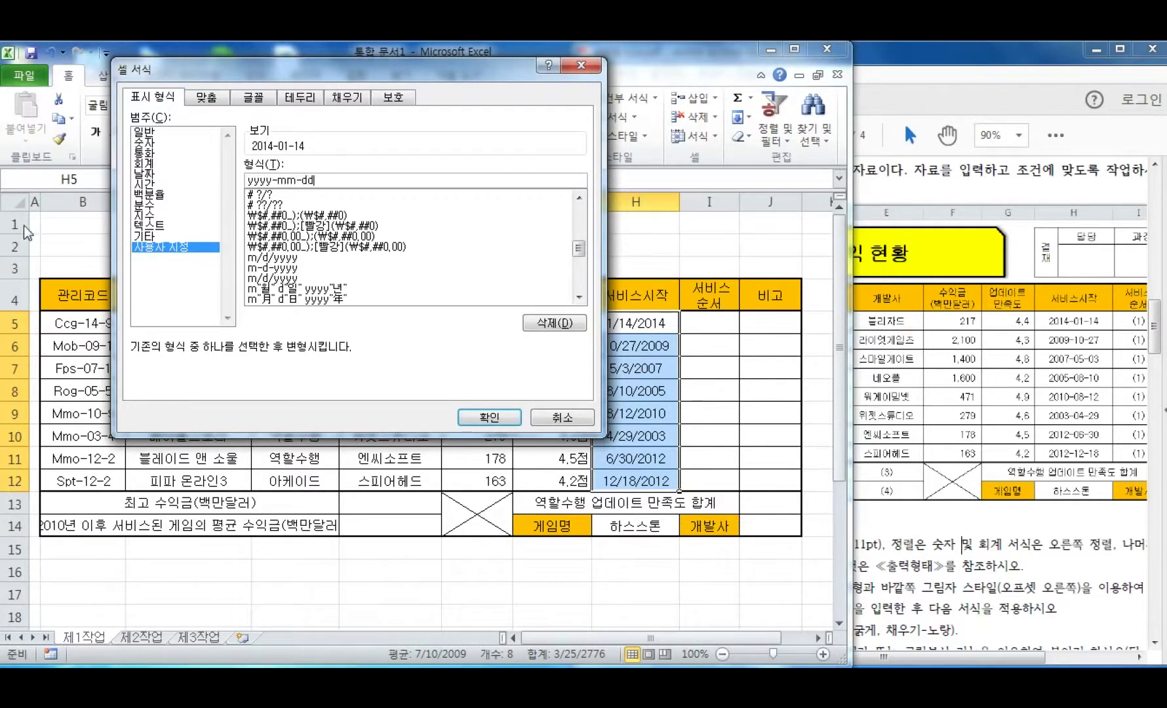
click(490, 417)
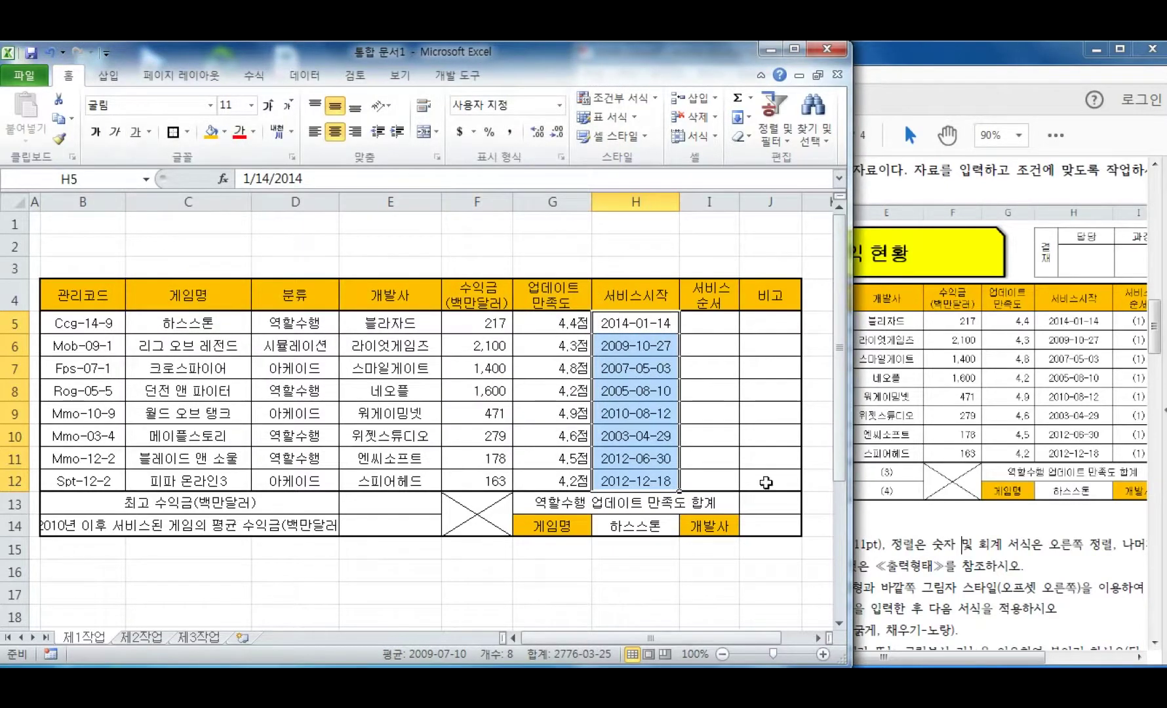
click(632, 262)
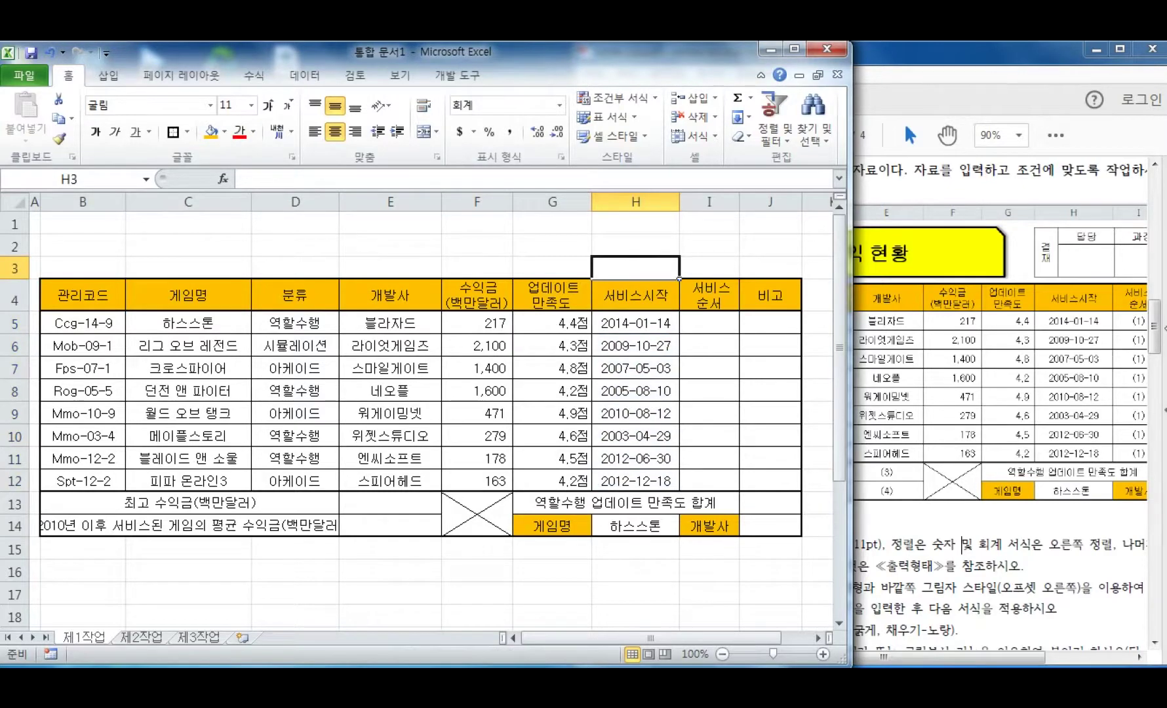
Check the name definition condition for F5:F12 in the GE08-11A PDF
click(961, 542)
scroll(961, 459, down, 5)
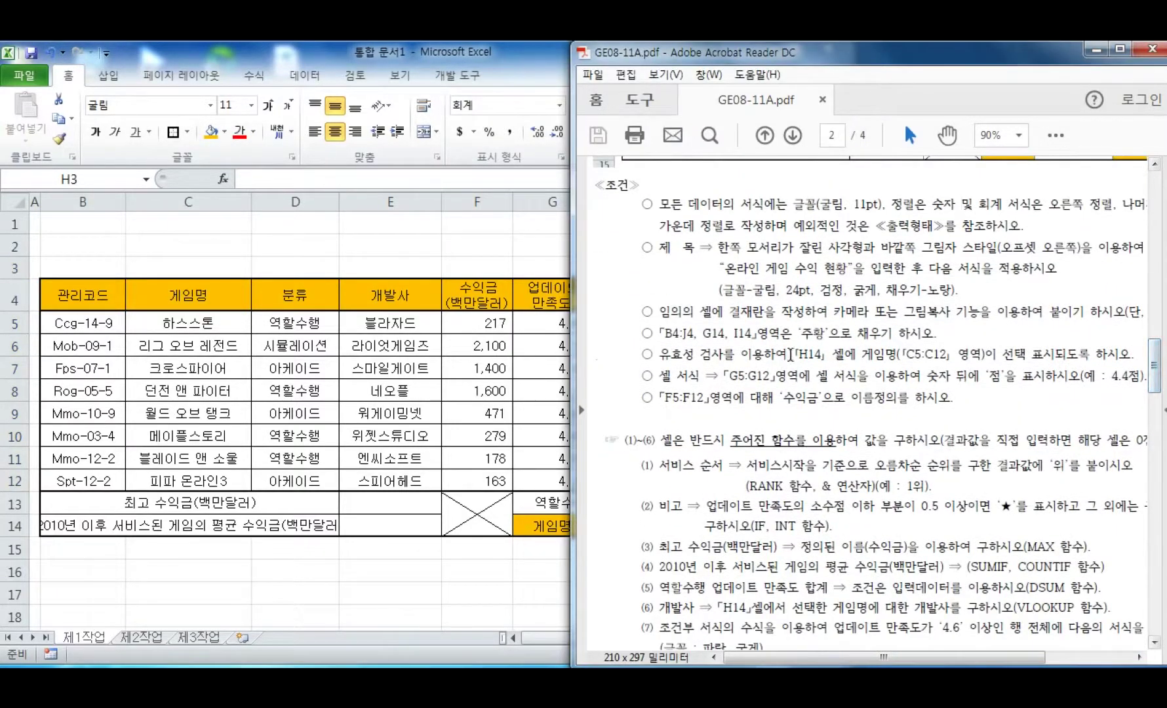
drag(679, 379, 1132, 382)
click(1132, 381)
drag(664, 398, 698, 405)
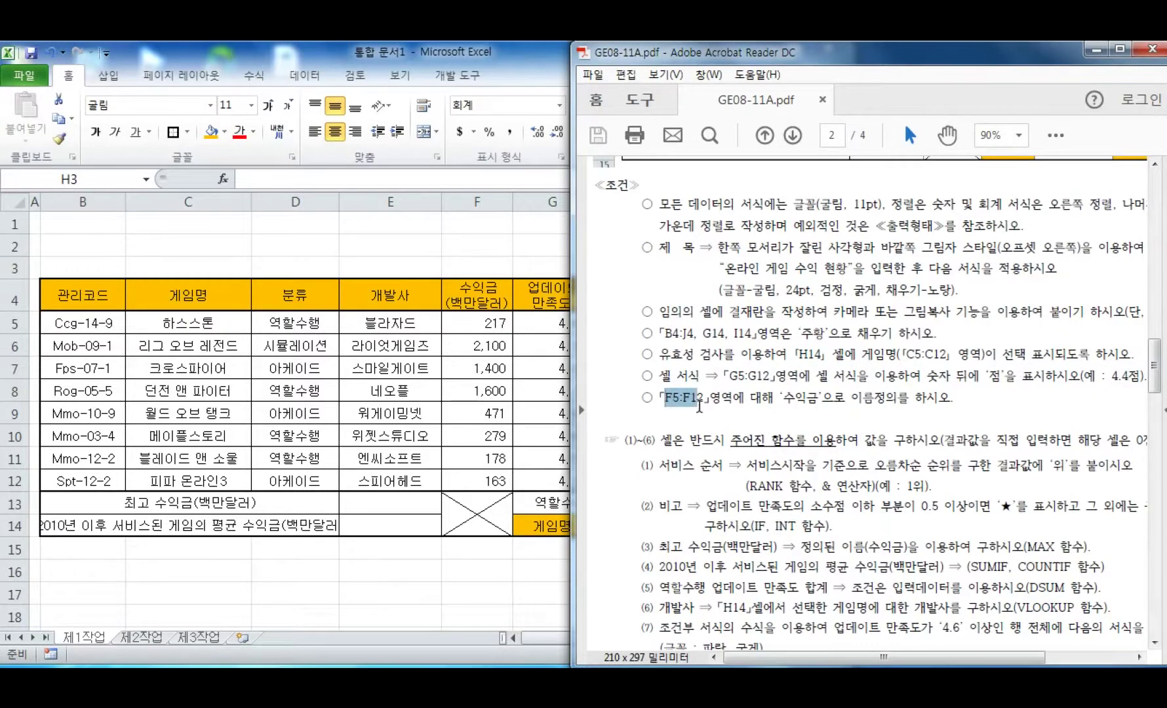
drag(780, 399, 950, 401)
click(926, 401)
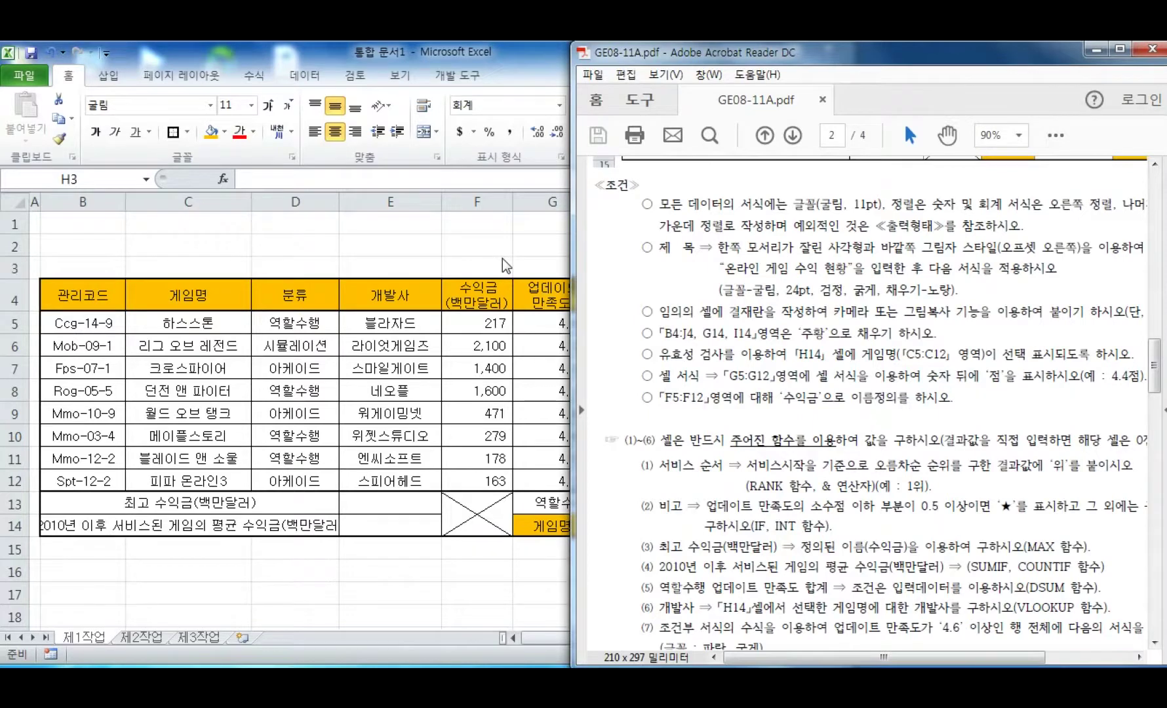
Back in Excel, define the name 수익금 for F5:F12 and reselect the range to verify it
key(alt+Tab)
drag(475, 332, 485, 480)
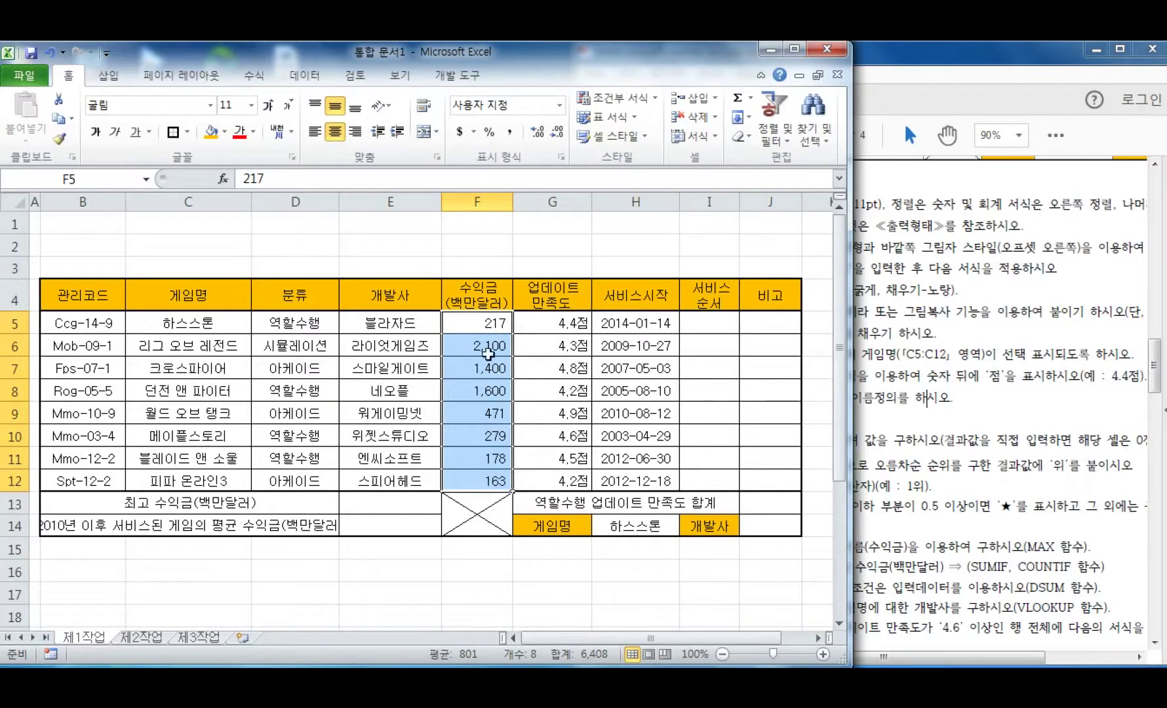
click(81, 179)
text(tndlr)
key(BackSpace)
key(BackSpace)
key(BackSpace)
key(BackSpace)
text(수익그)
key(Return)
click(453, 235)
click(487, 325)
drag(487, 325, 491, 482)
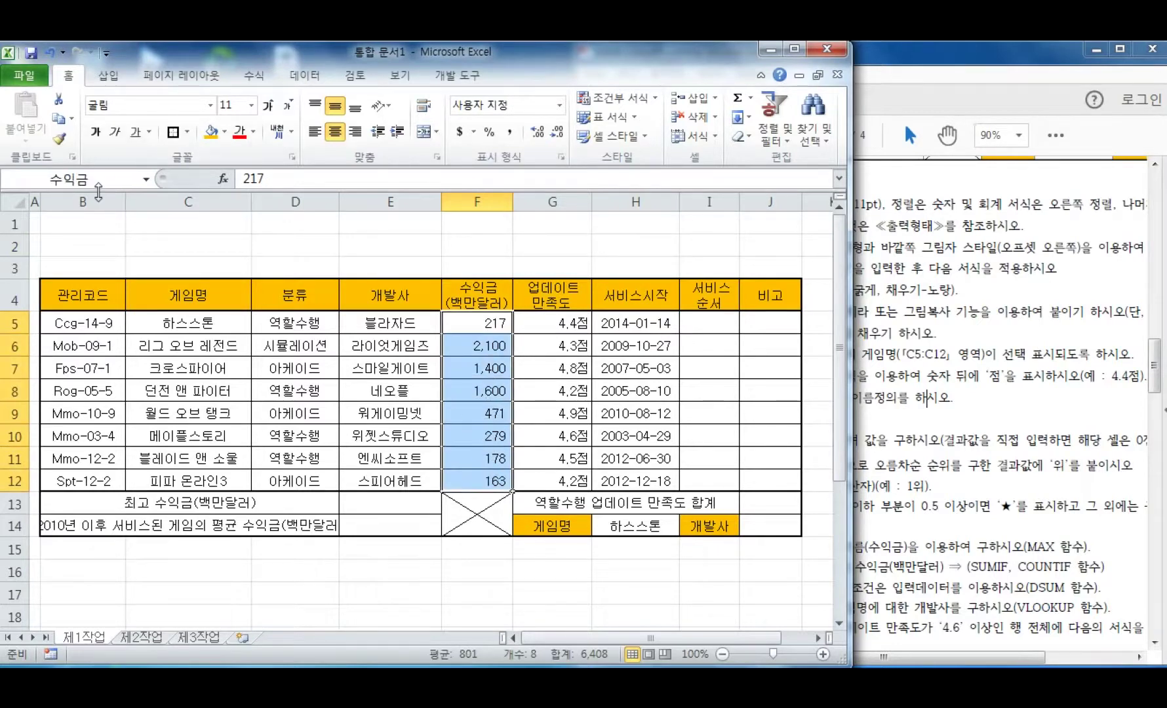
Following the PDF's title condition, draw a rectangle with one snipped corner, about 0.72" high and 6.09" wide, above the table from column B to G
click(987, 358)
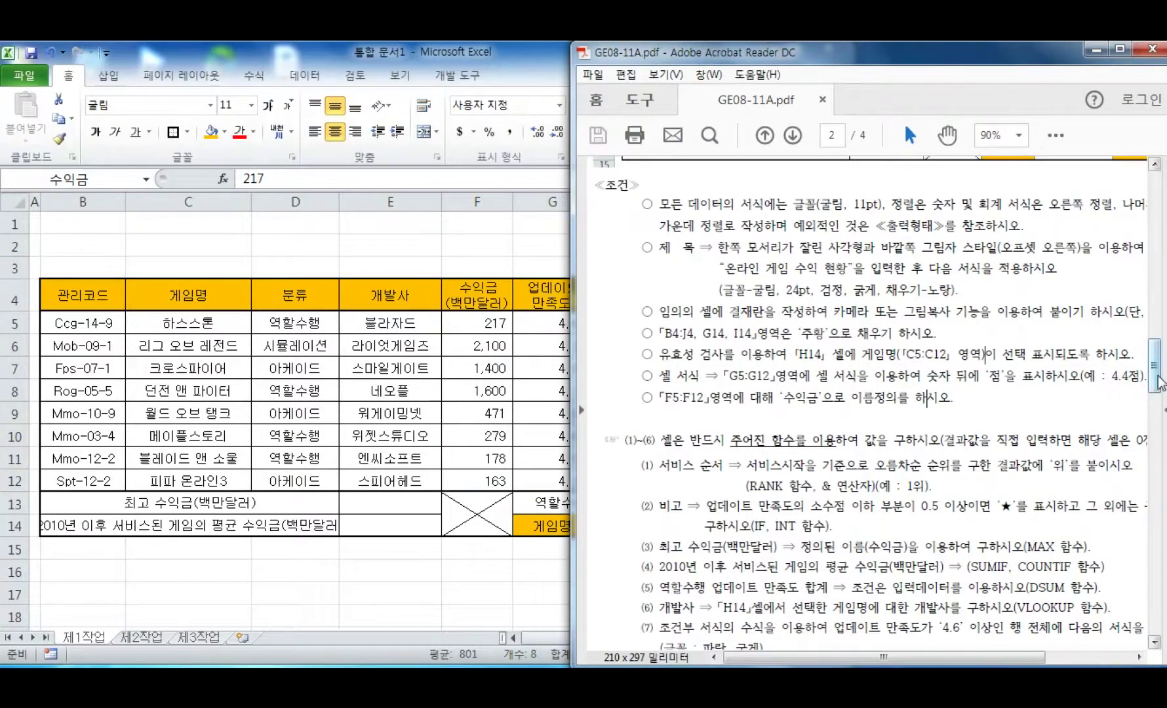
scroll(903, 298, up, 2)
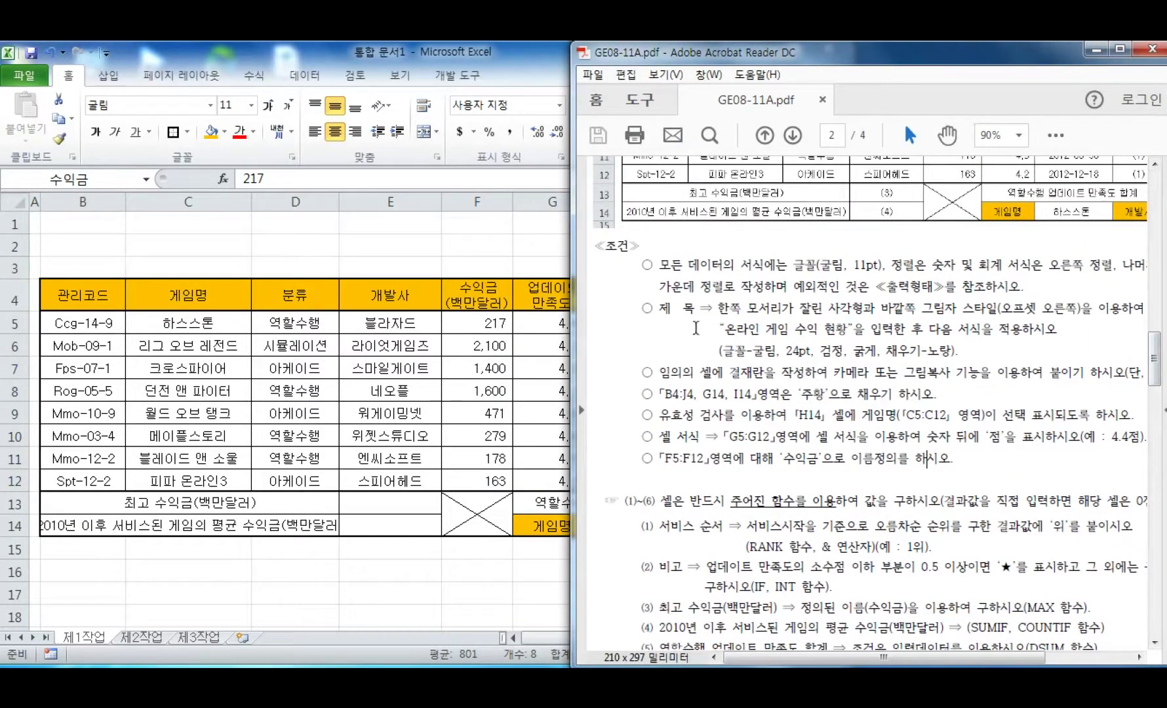
scroll(878, 210, up, 8)
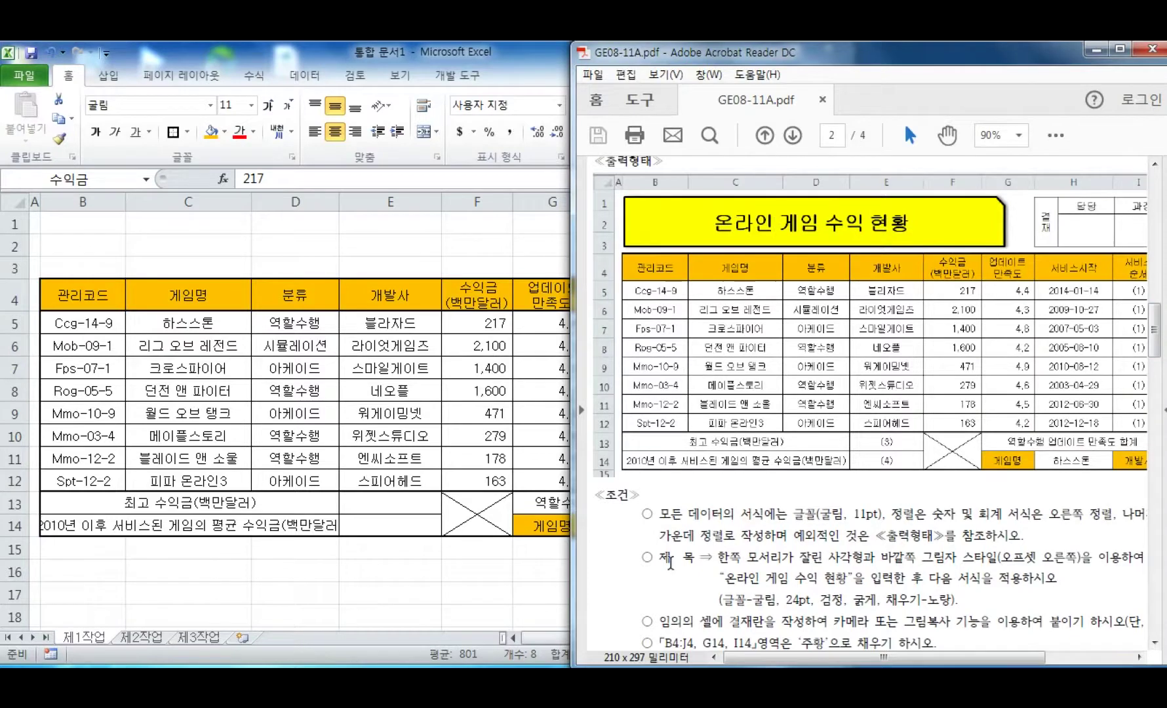
drag(721, 557, 1041, 557)
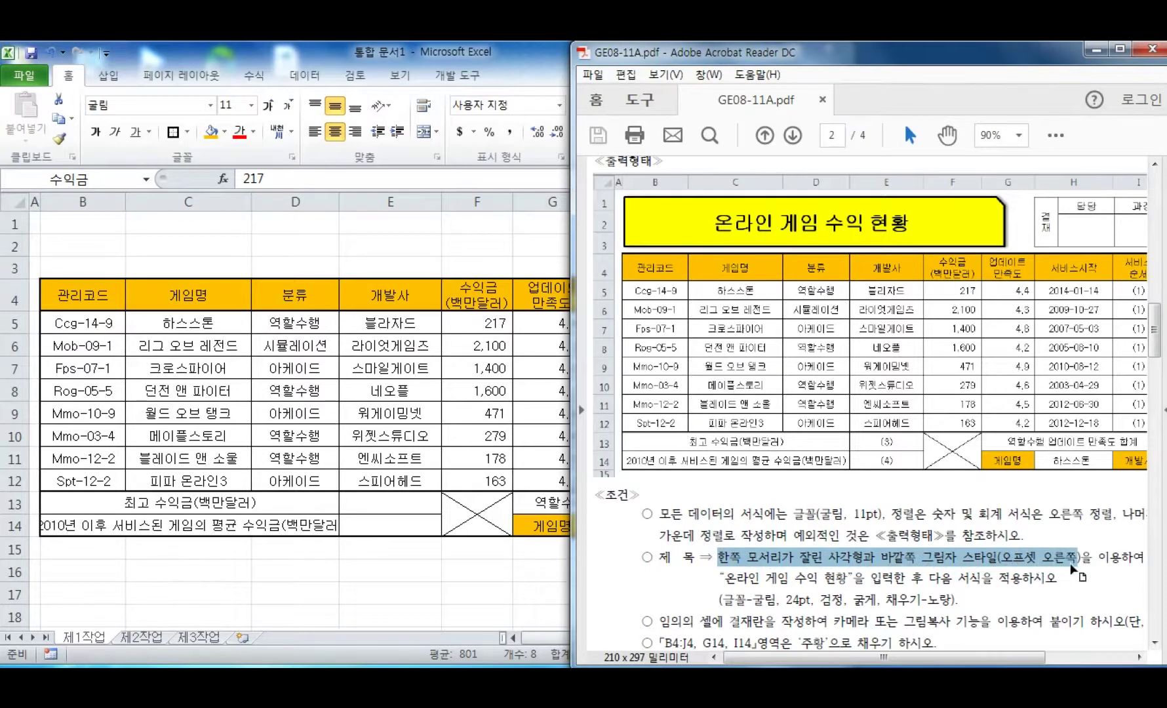
click(329, 45)
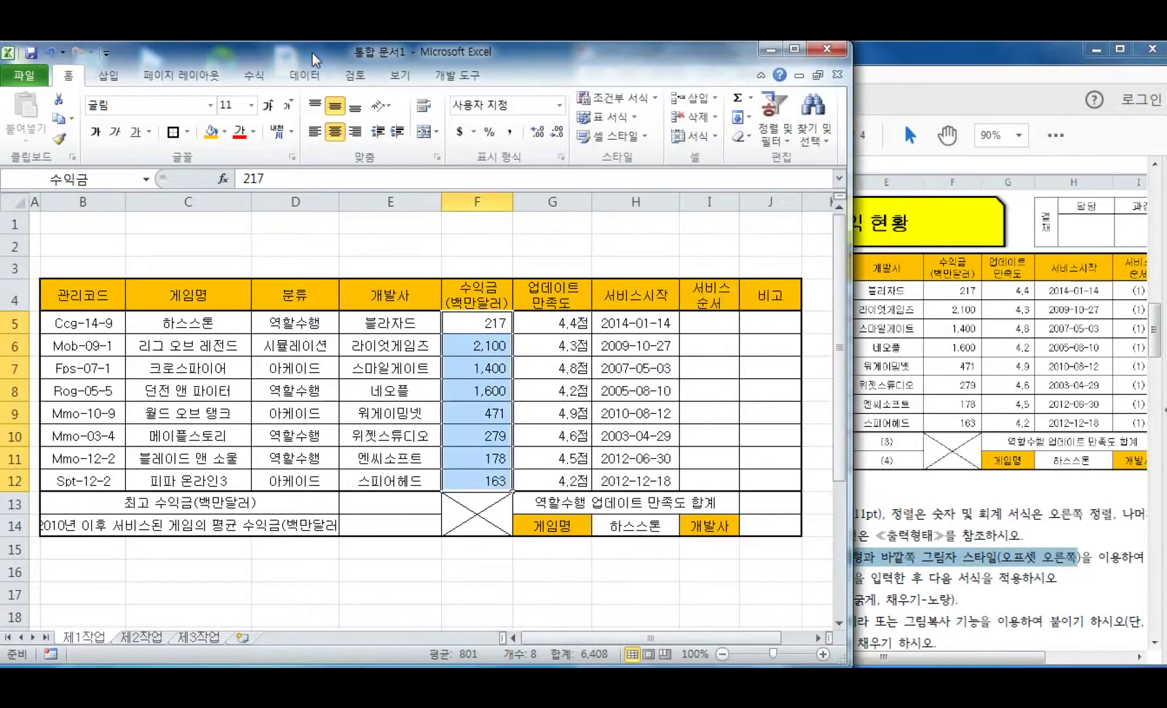
click(107, 76)
click(208, 102)
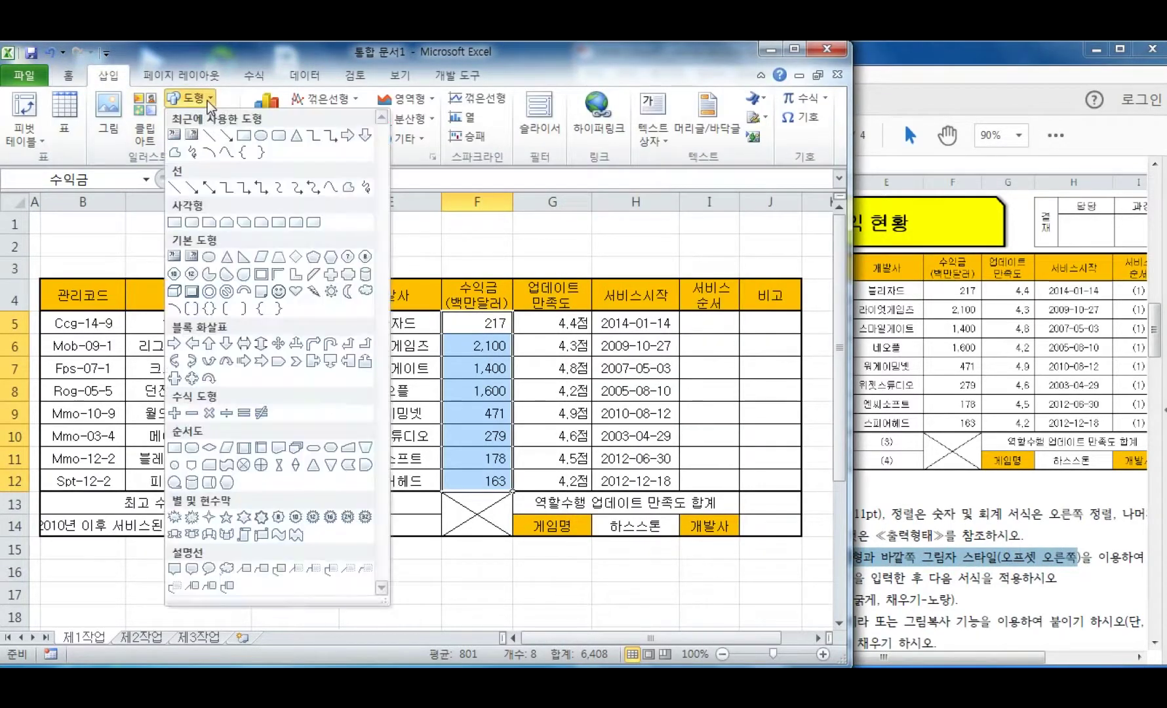
click(208, 223)
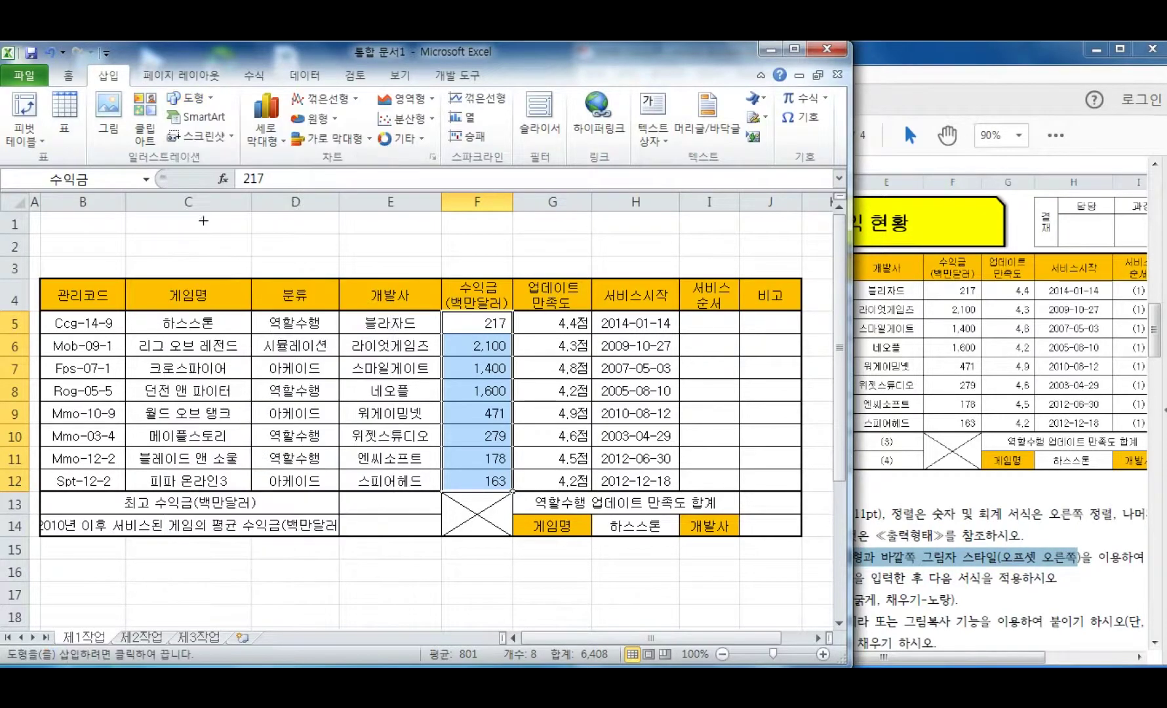
mouse_move(40, 214)
mouse_down()
mouse_move(56, 233)
mouse_move(348, 272)
mouse_move(549, 271)
mouse_up()
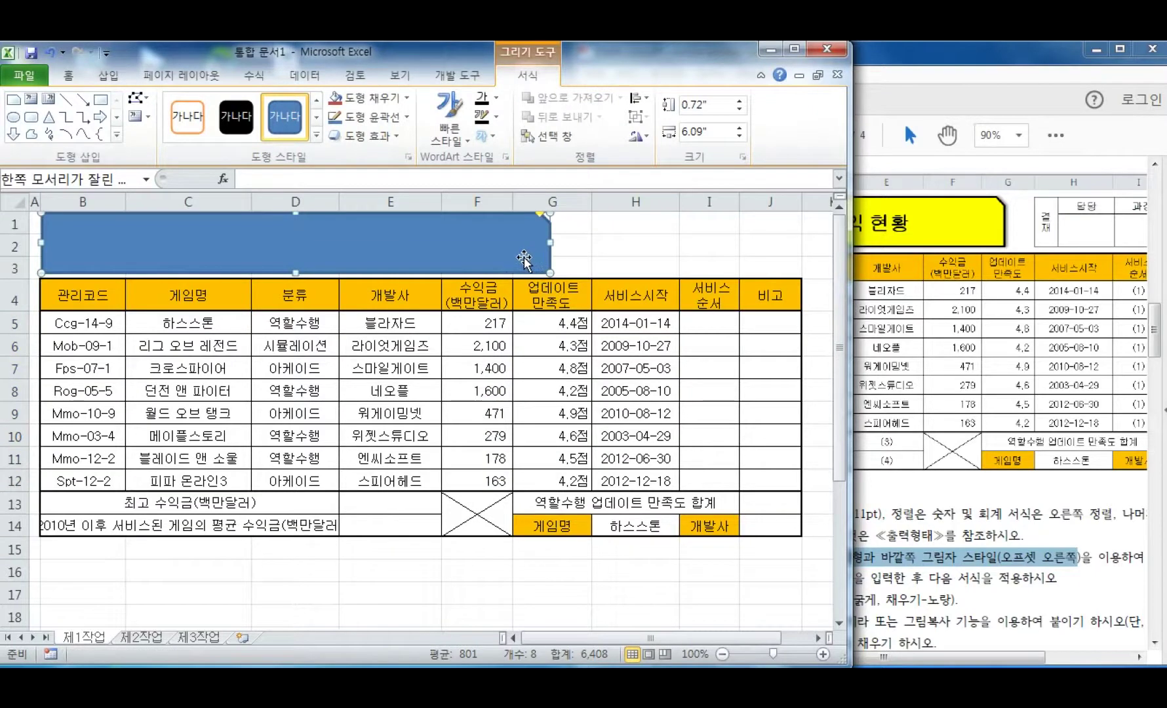
Give the snipped-corner title shape the outer shadow style 오프셋 오른쪽
click(395, 136)
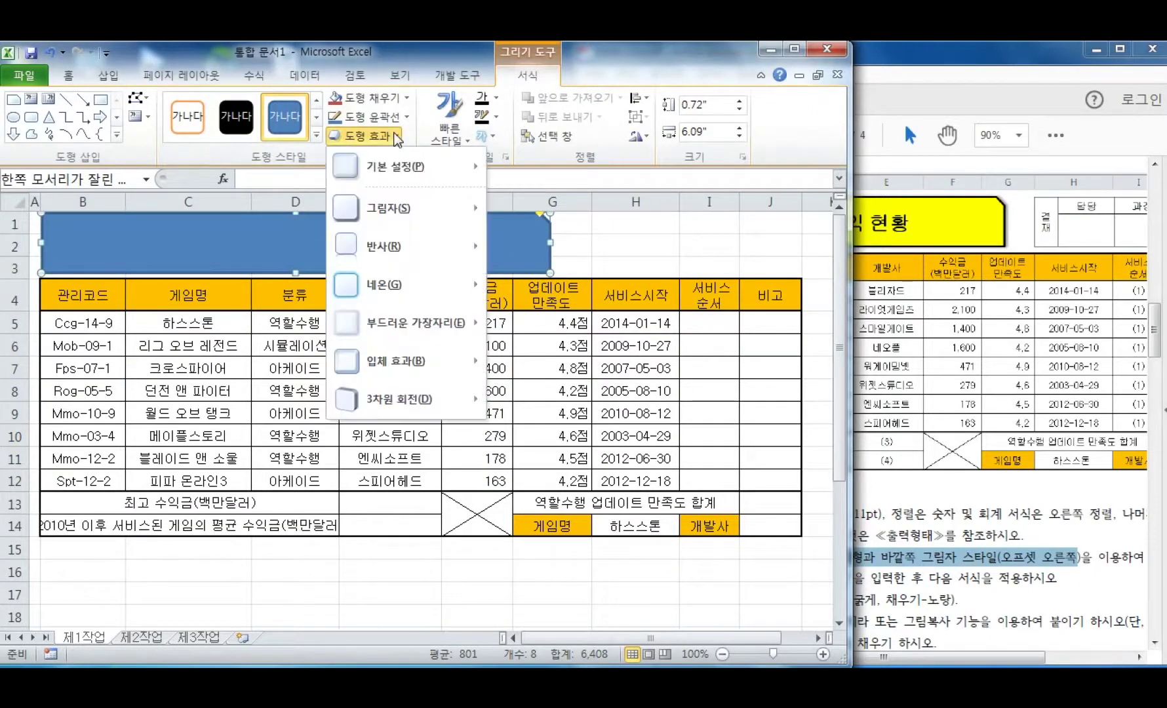
mouse_move(405, 217)
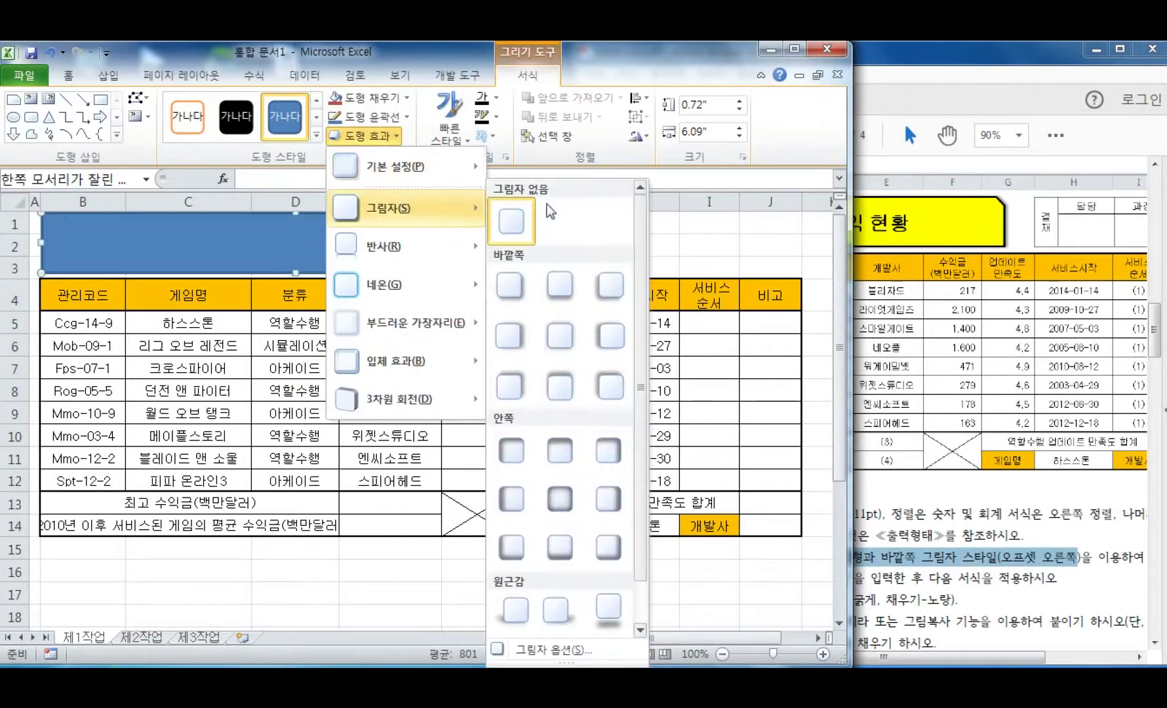
click(513, 343)
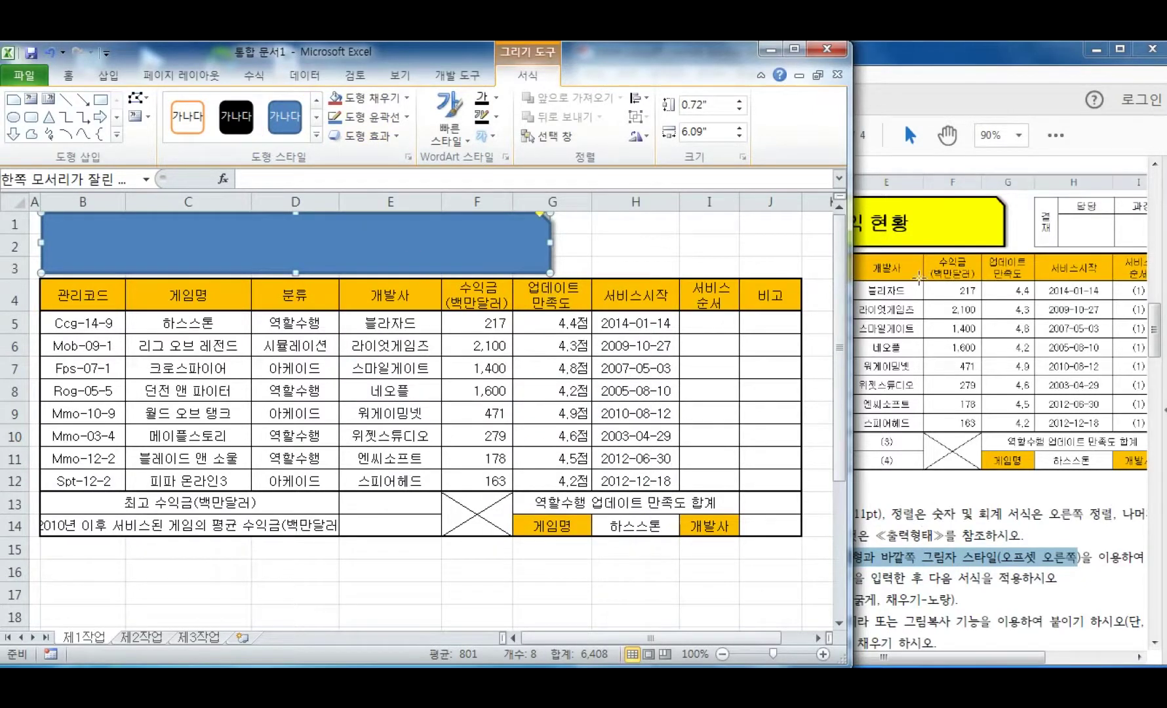
Check the title wording in the PDF and enter 온라인 게임 수익 현황 as the title shape's text
click(964, 522)
drag(881, 663, 879, 663)
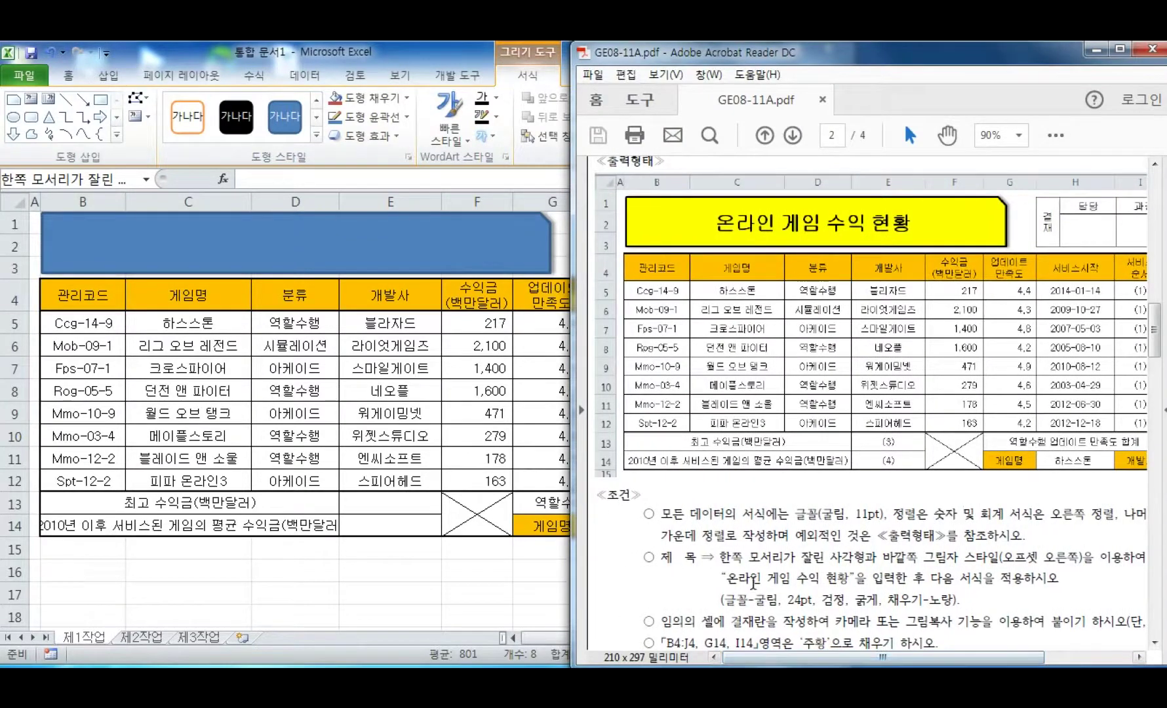
click(420, 251)
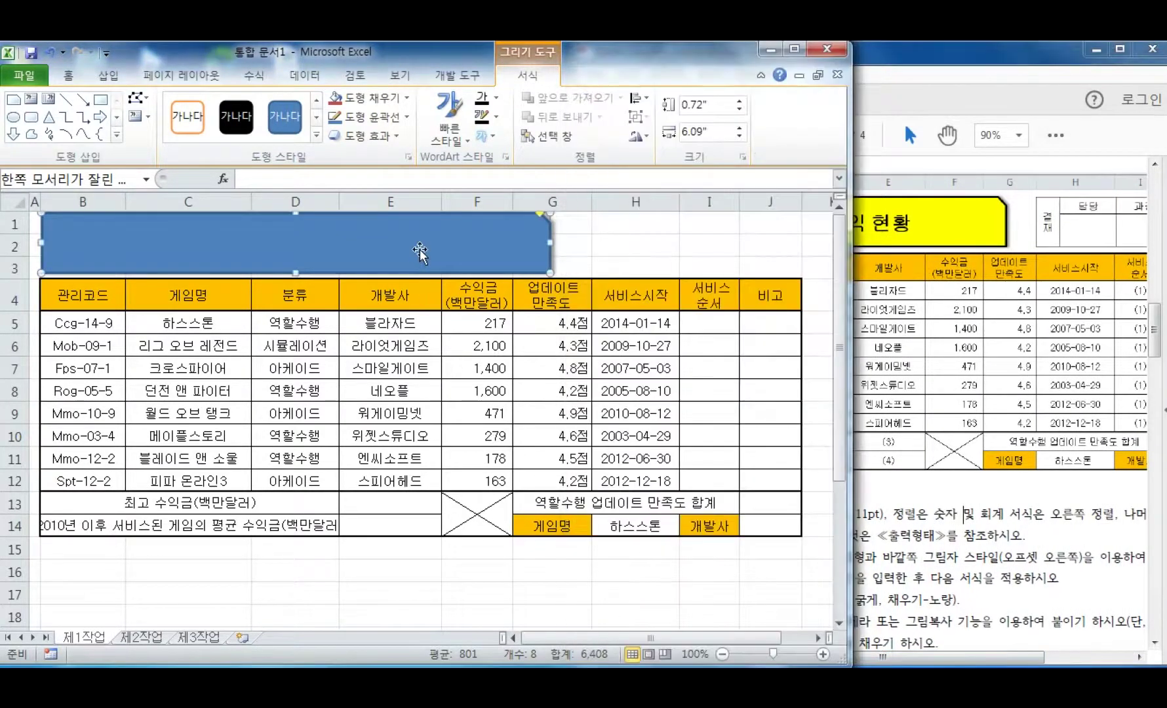
right_click(419, 251)
click(483, 348)
text(온라)
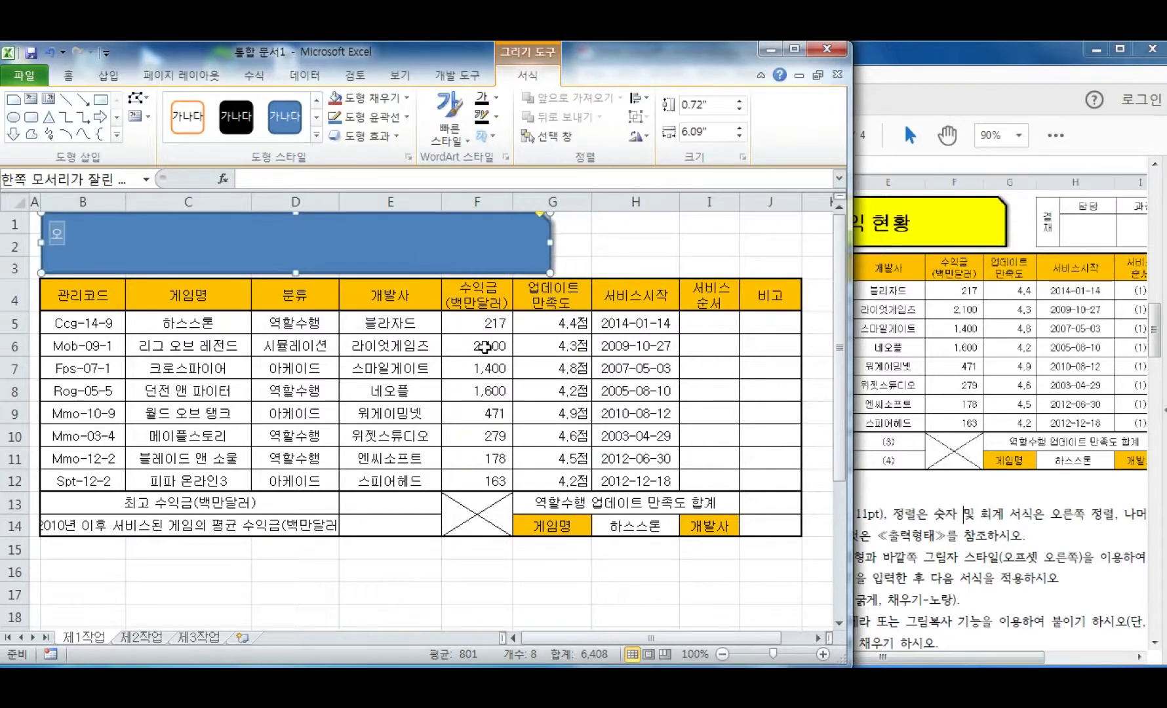
text(인 게임)
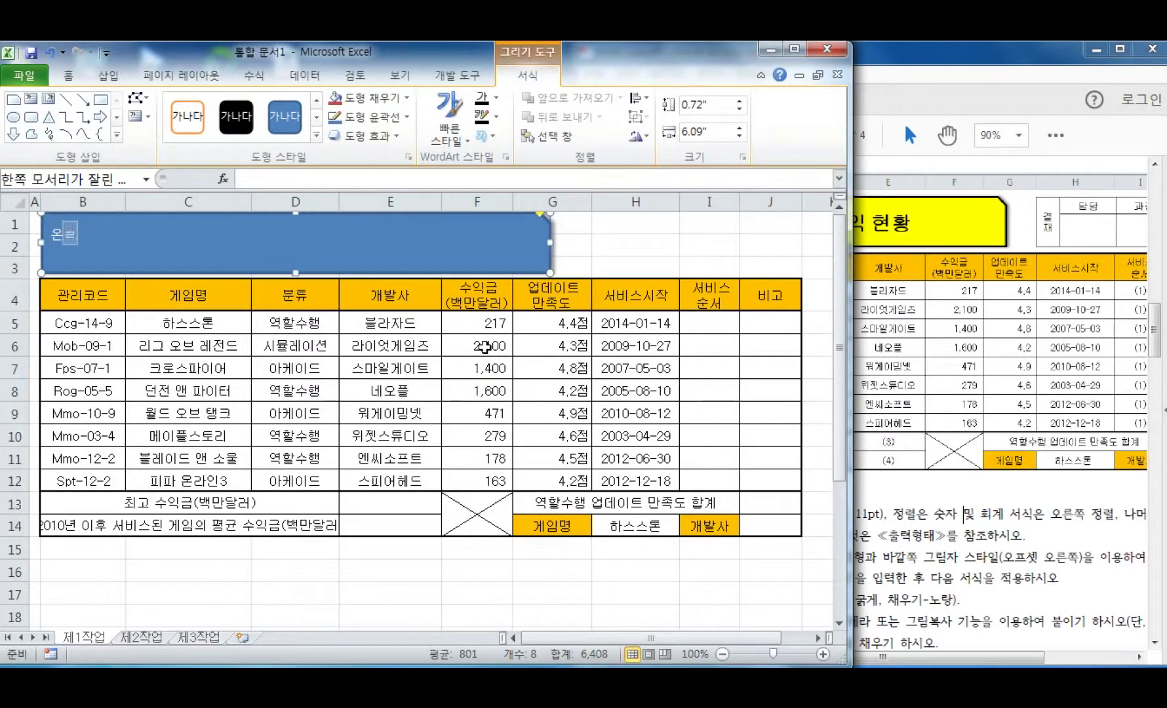
text( 수익 현화)
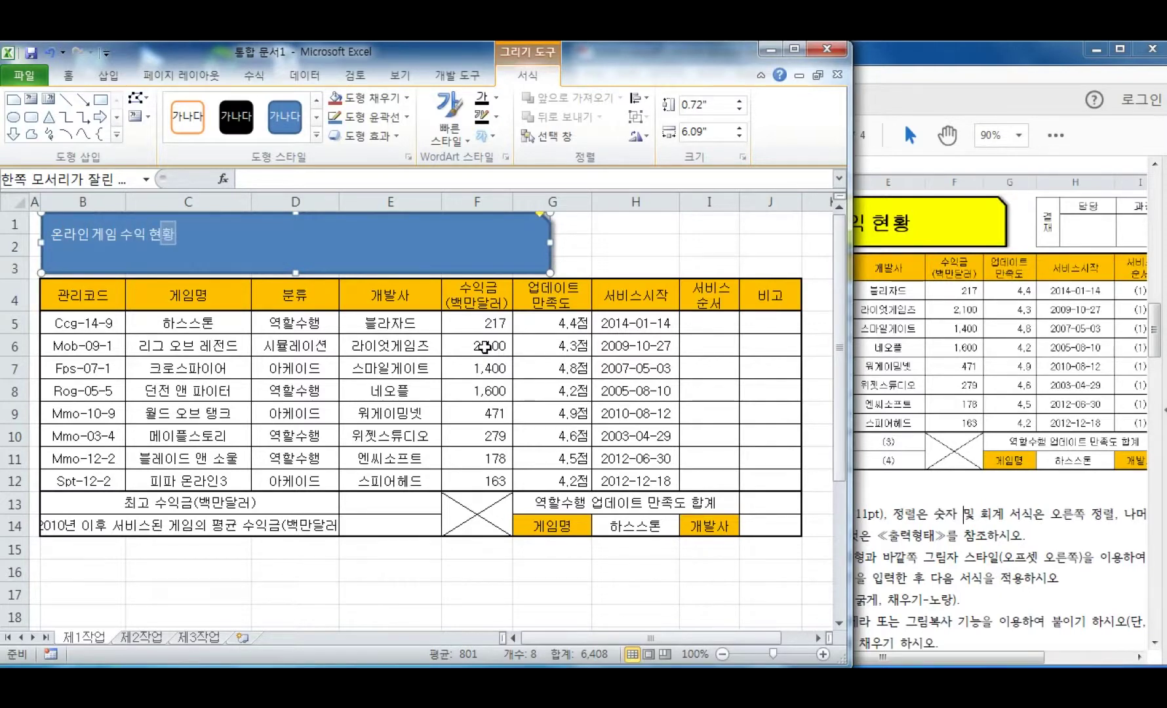
Check the title formatting condition in the PDF and set the title shape's font to 굴림
click(948, 78)
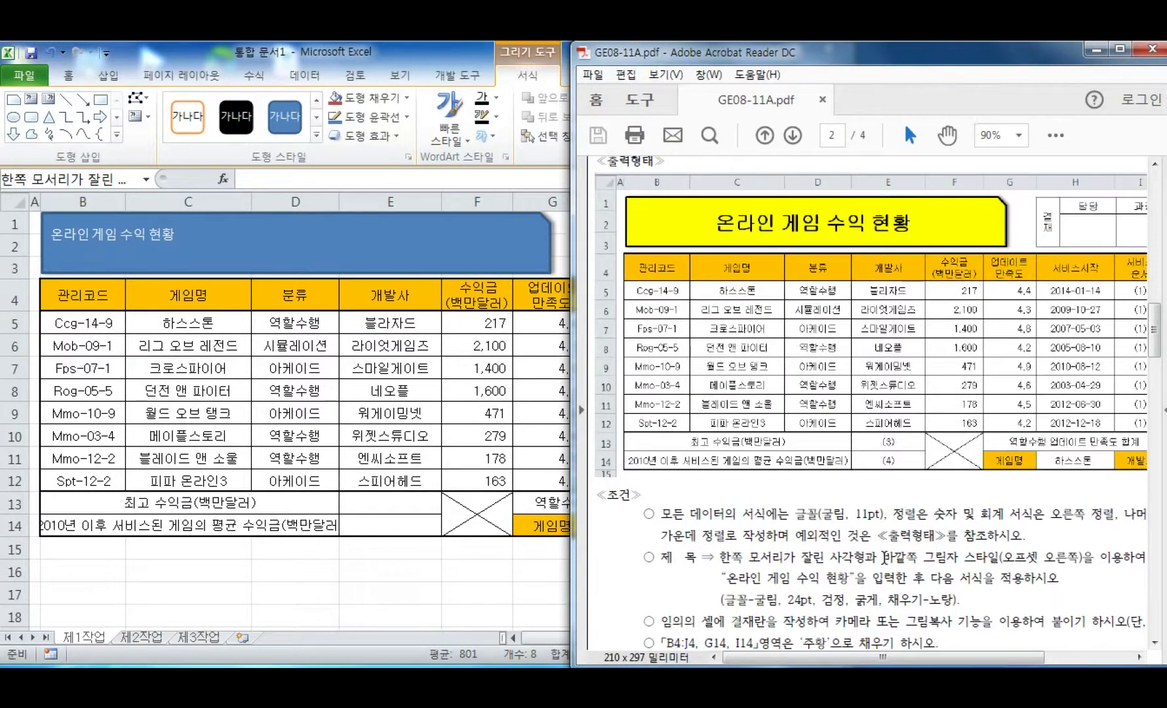
mouse_move(953, 657)
mouse_down()
mouse_move(1013, 659)
mouse_move(937, 665)
mouse_up()
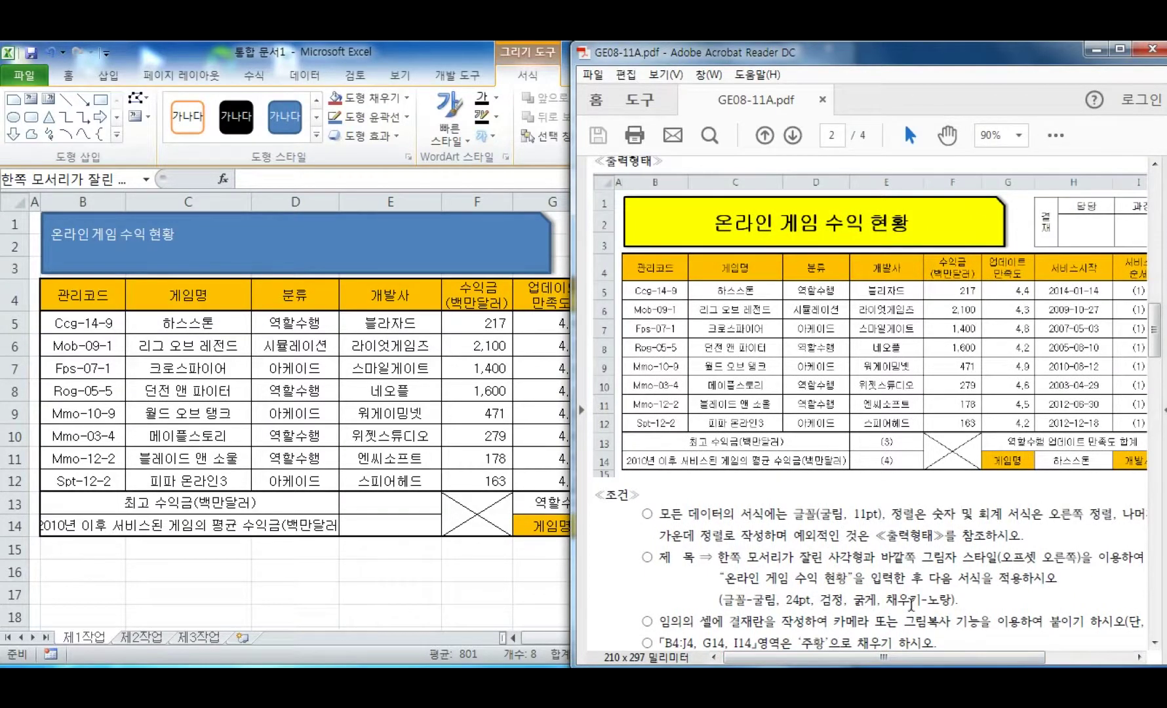
click(320, 233)
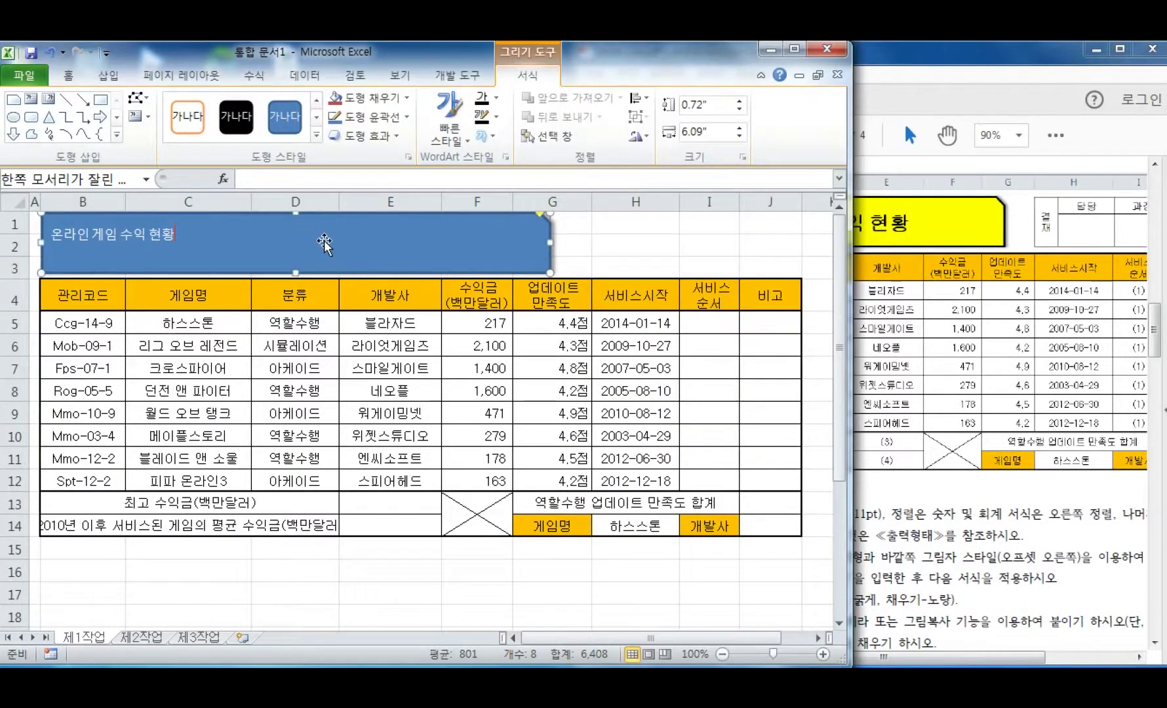
right_click(334, 237)
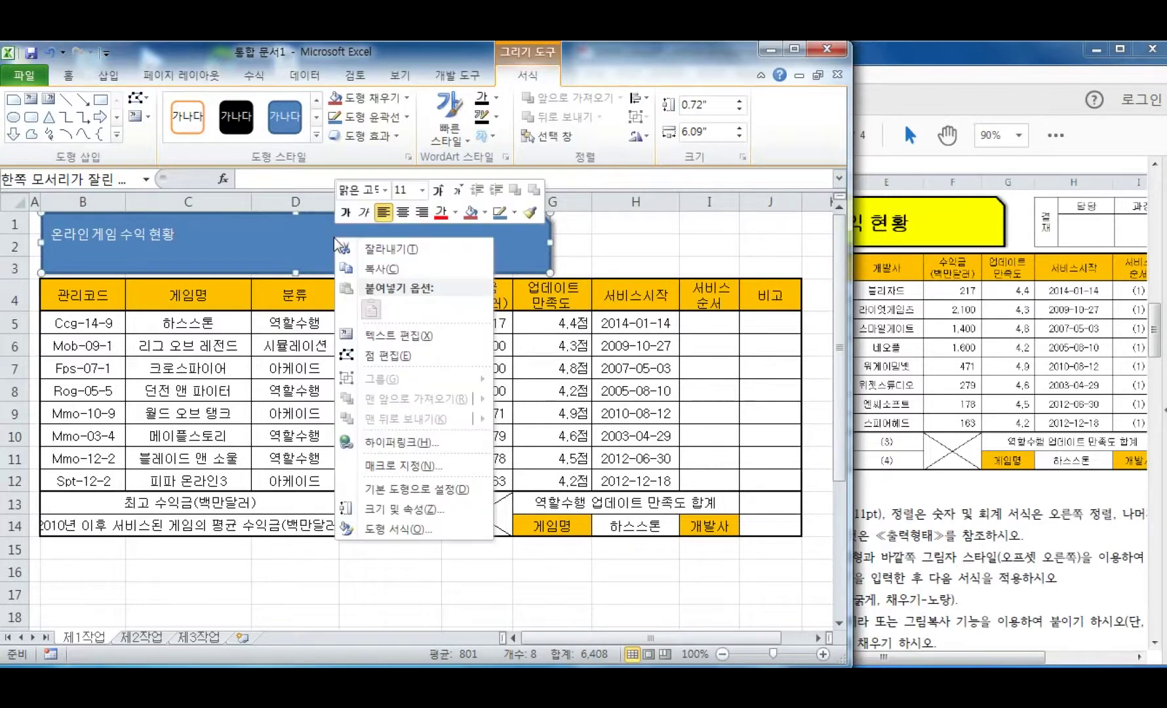
click(379, 189)
text(굴림)
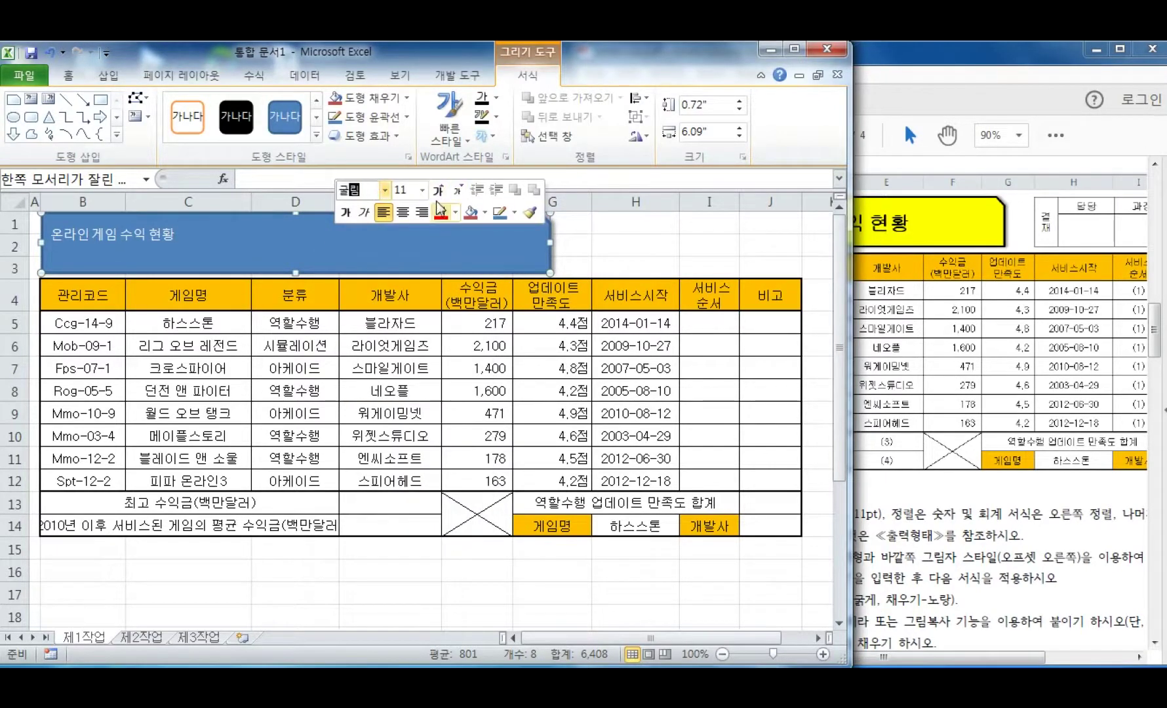
click(1026, 507)
click(406, 45)
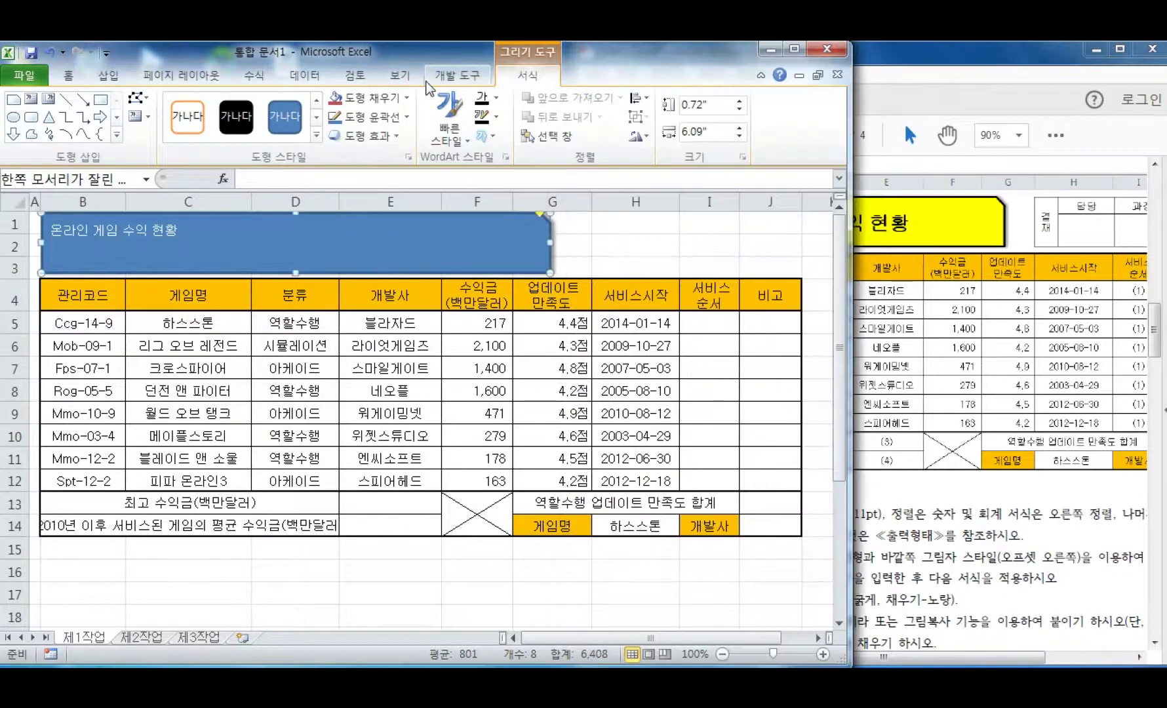
Set the title shape's text to 24 pt and bold
right_click(406, 247)
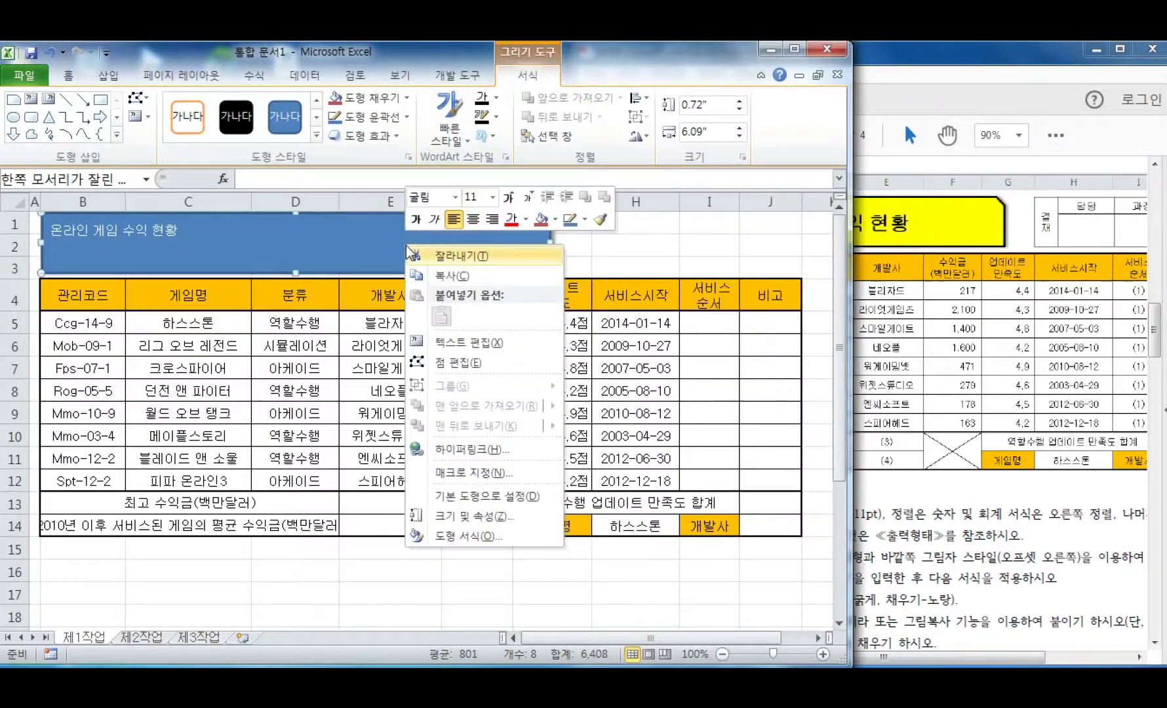
click(492, 196)
click(477, 381)
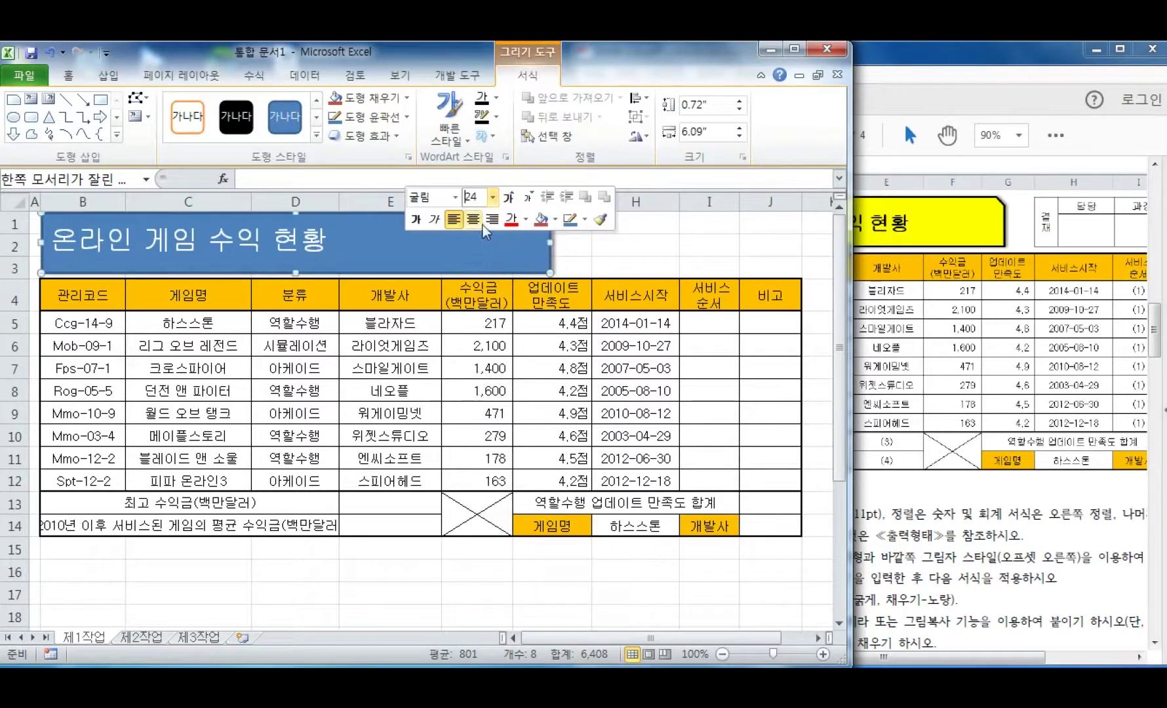
click(417, 220)
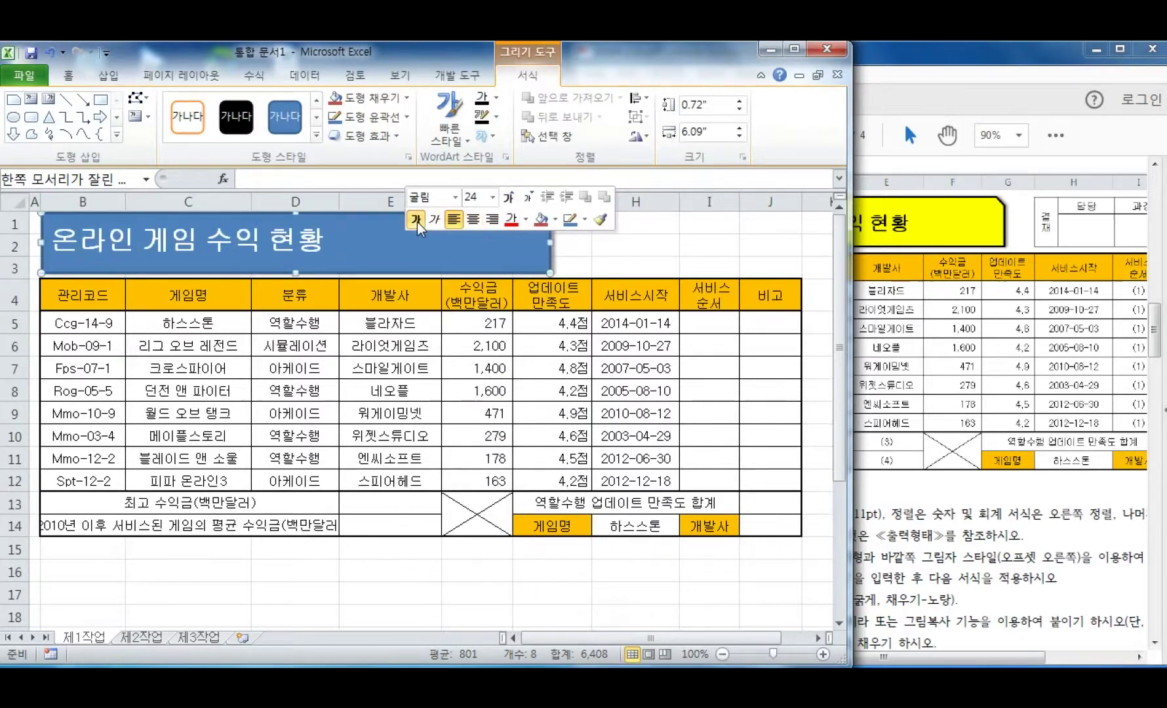
Fill the title shape with standard yellow and set its text colour to automatic black
click(555, 219)
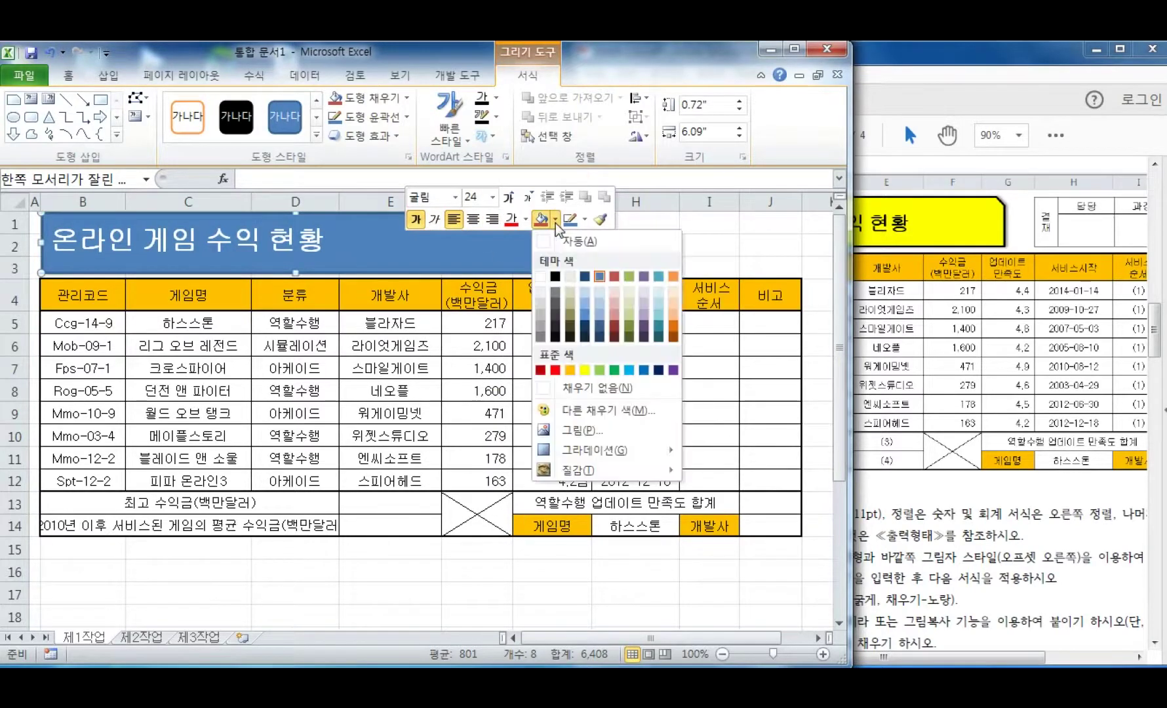
click(584, 370)
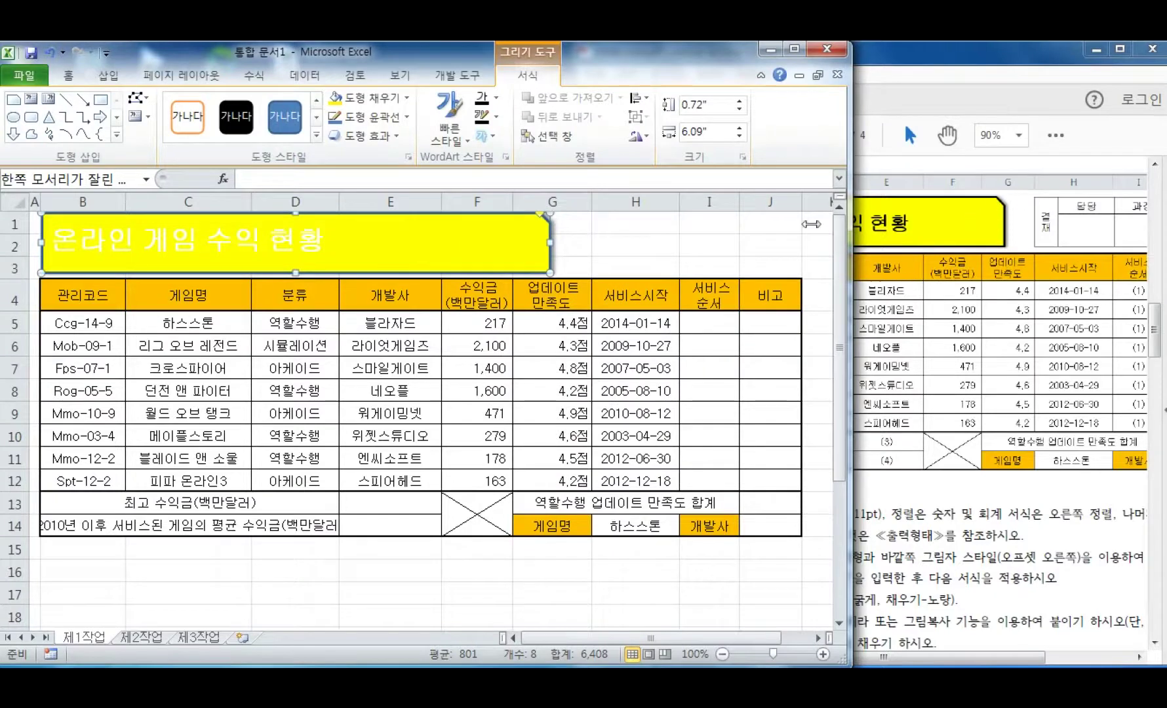
right_click(462, 238)
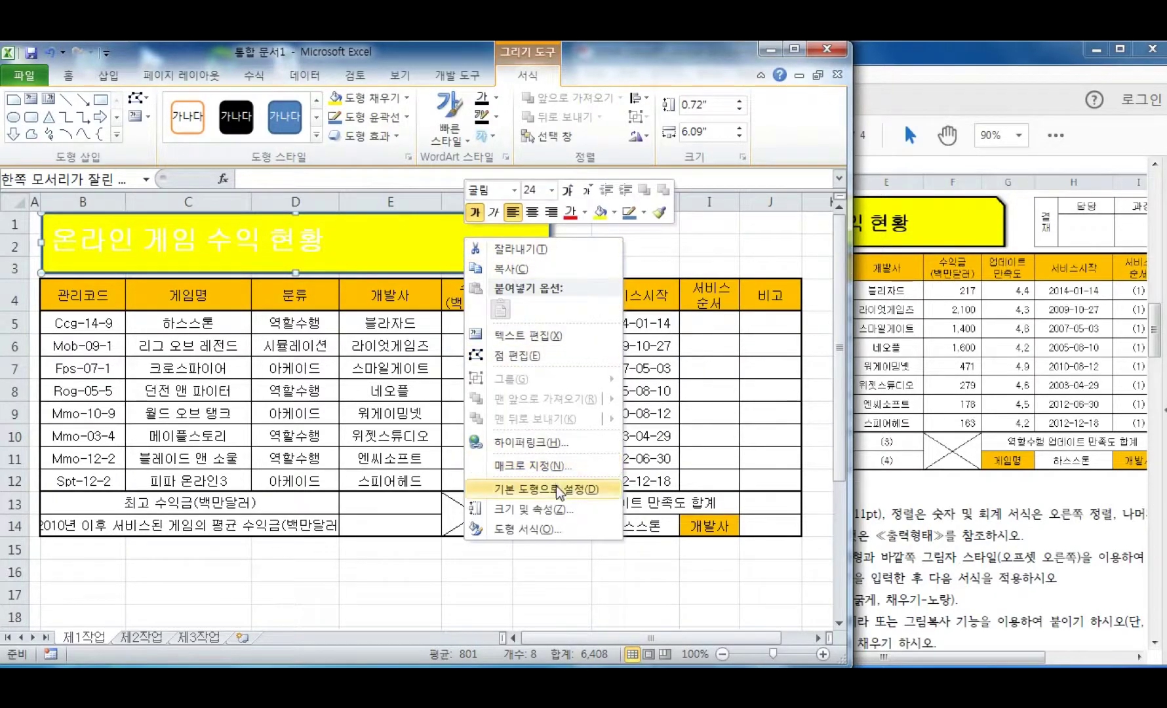
click(644, 212)
key(Escape)
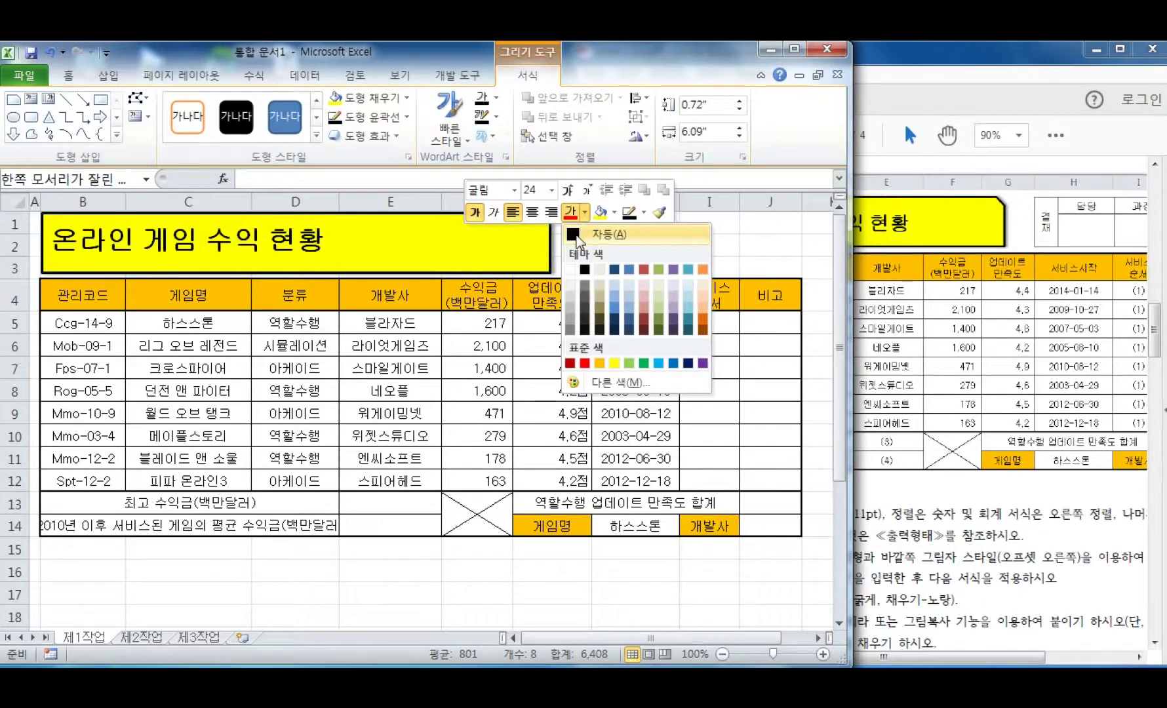
click(577, 234)
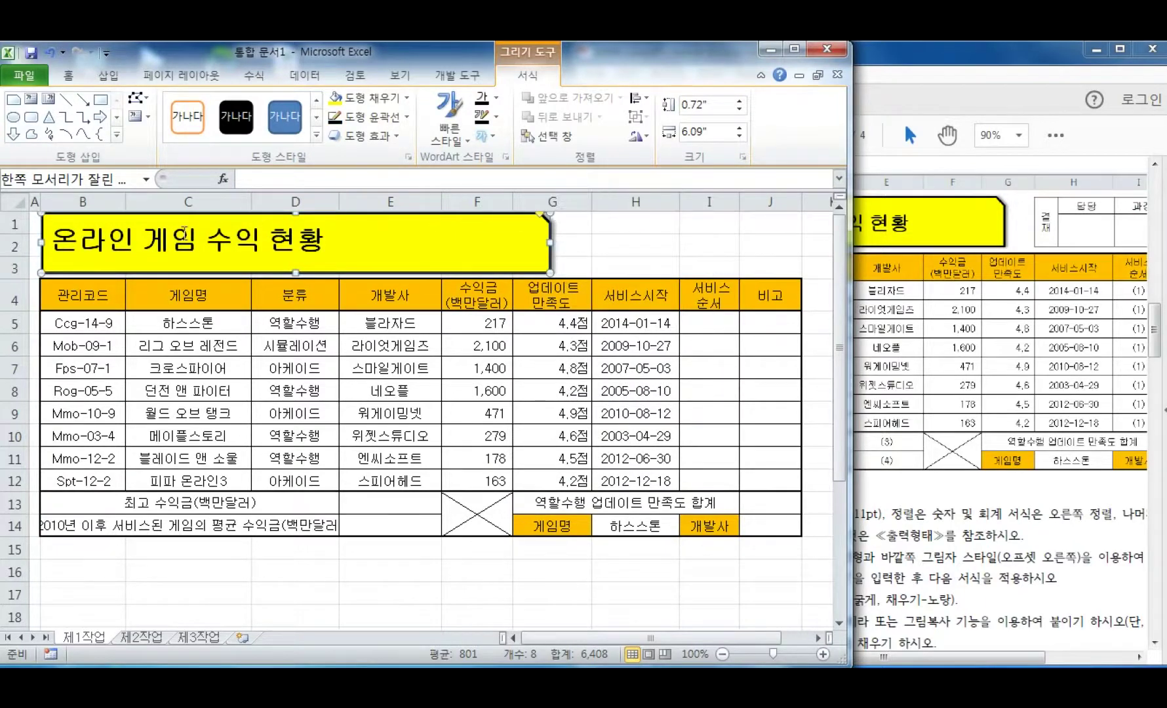
Centre the title text vertically and horizontally inside the shape
click(68, 75)
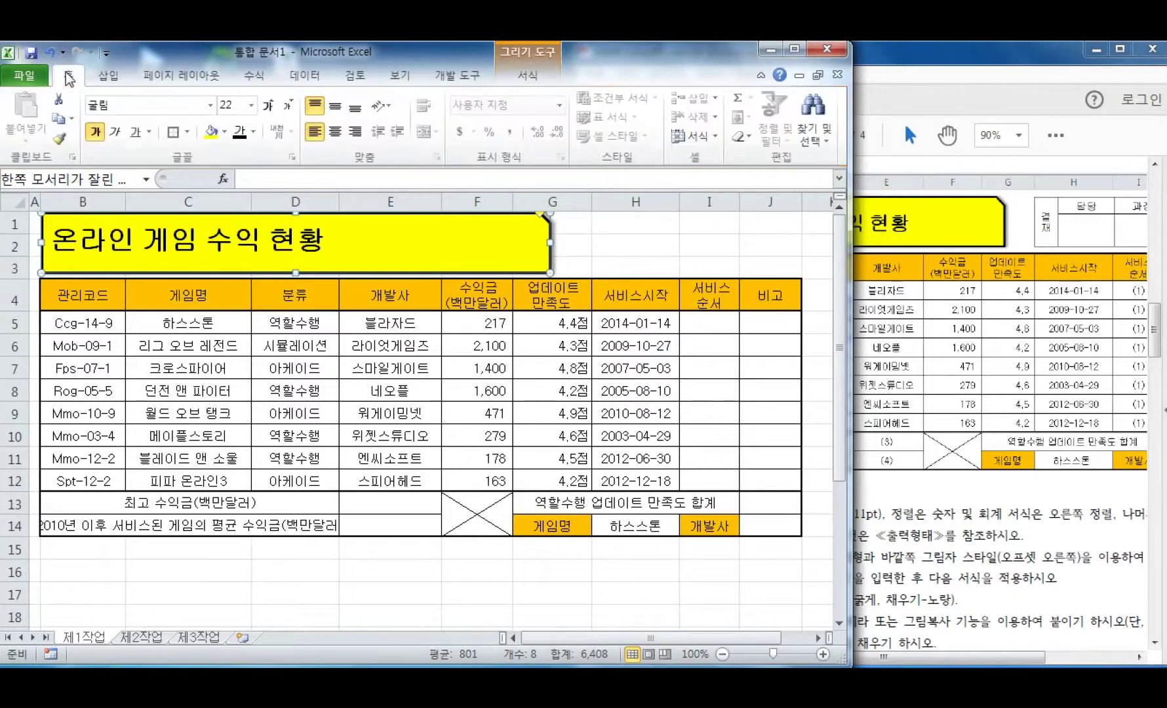
click(332, 115)
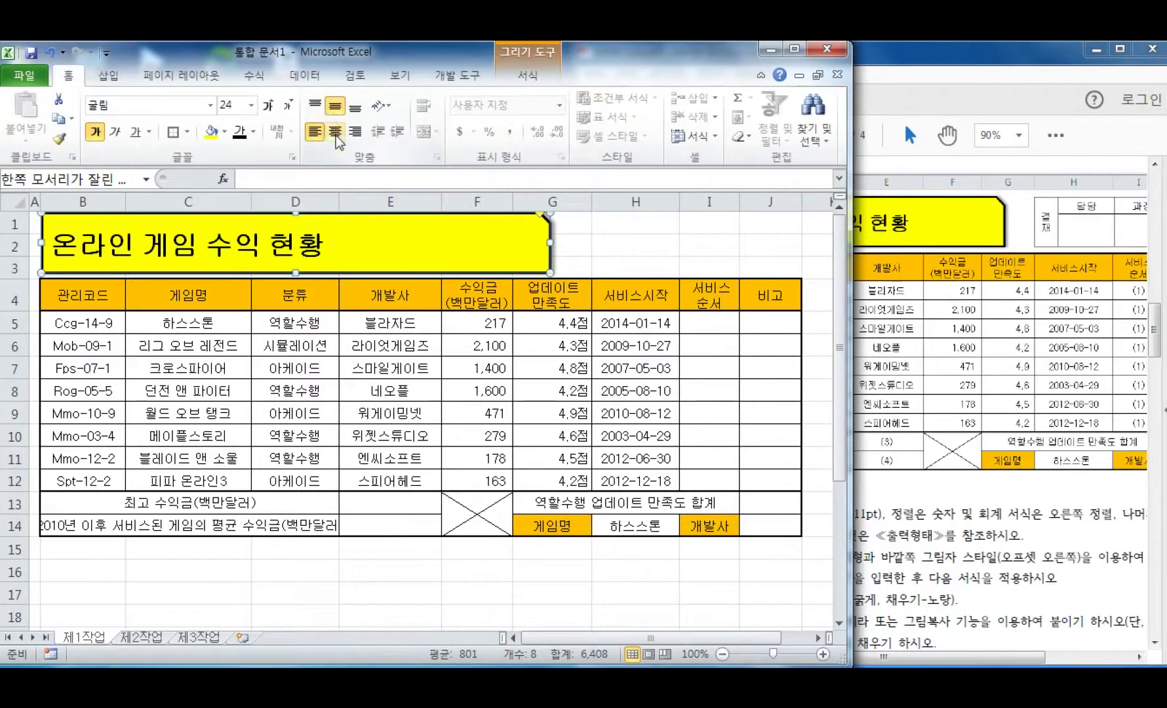
click(335, 132)
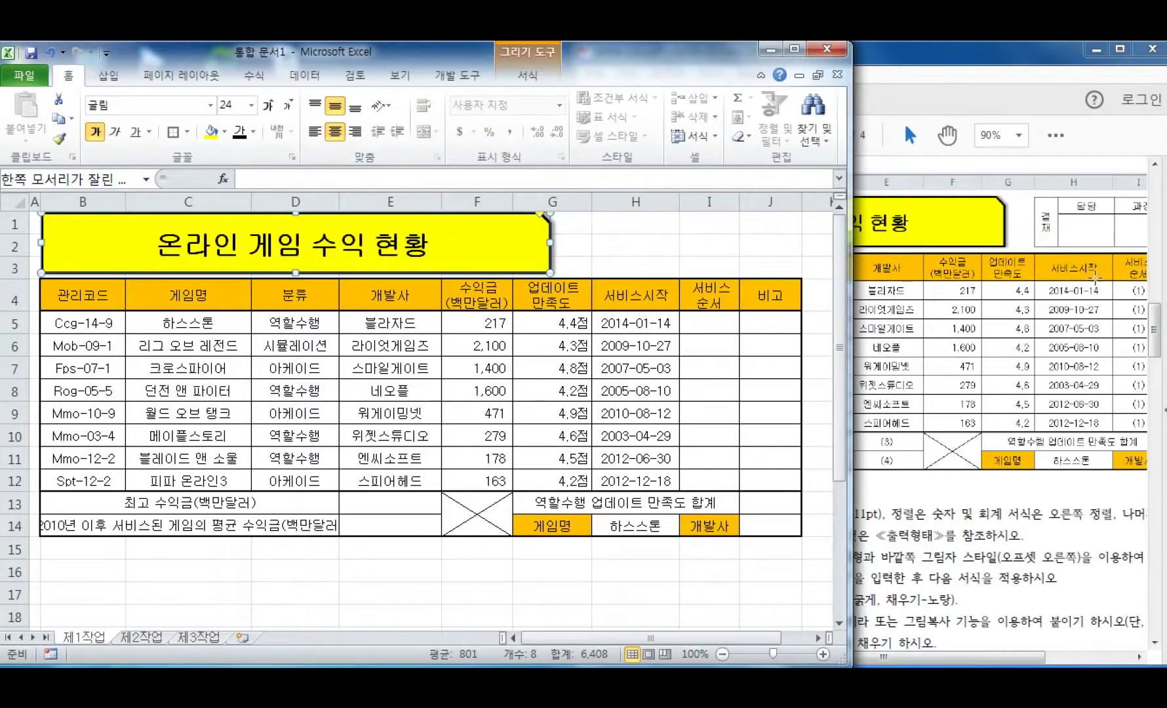
Read the PDF's condition for creating the 결재란 and pasting it as a camera or picture copy with the original deleted
click(991, 552)
drag(1157, 362, 1155, 381)
drag(900, 657, 932, 662)
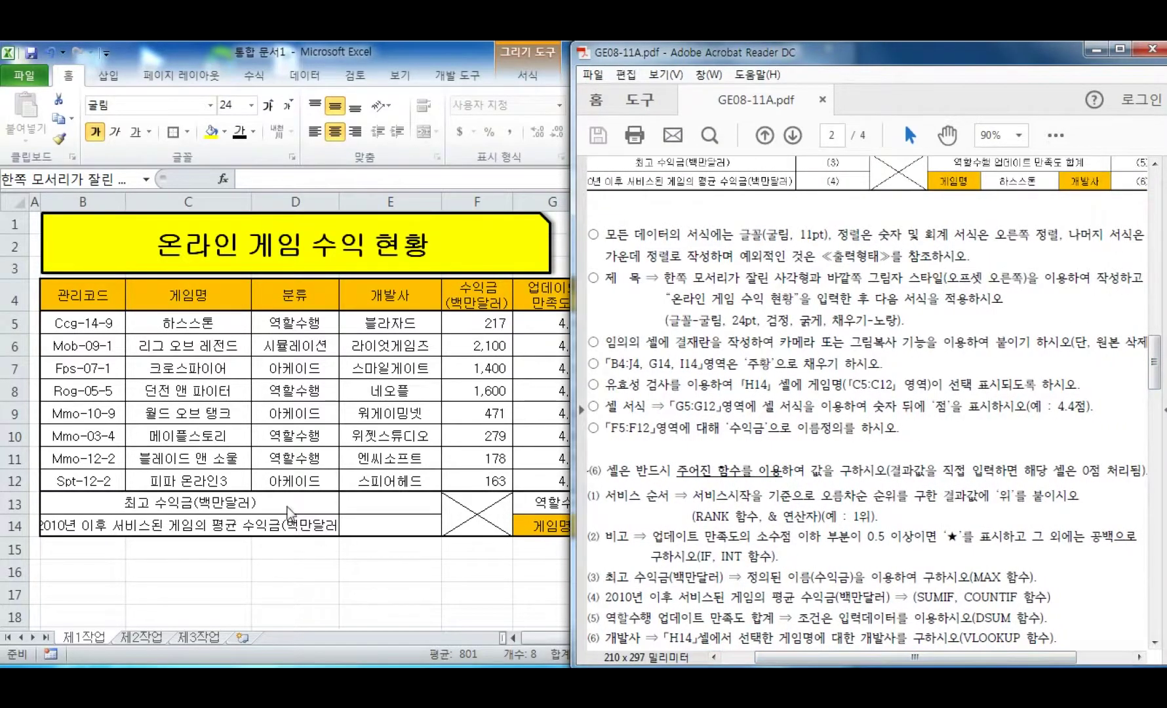
drag(673, 341, 980, 346)
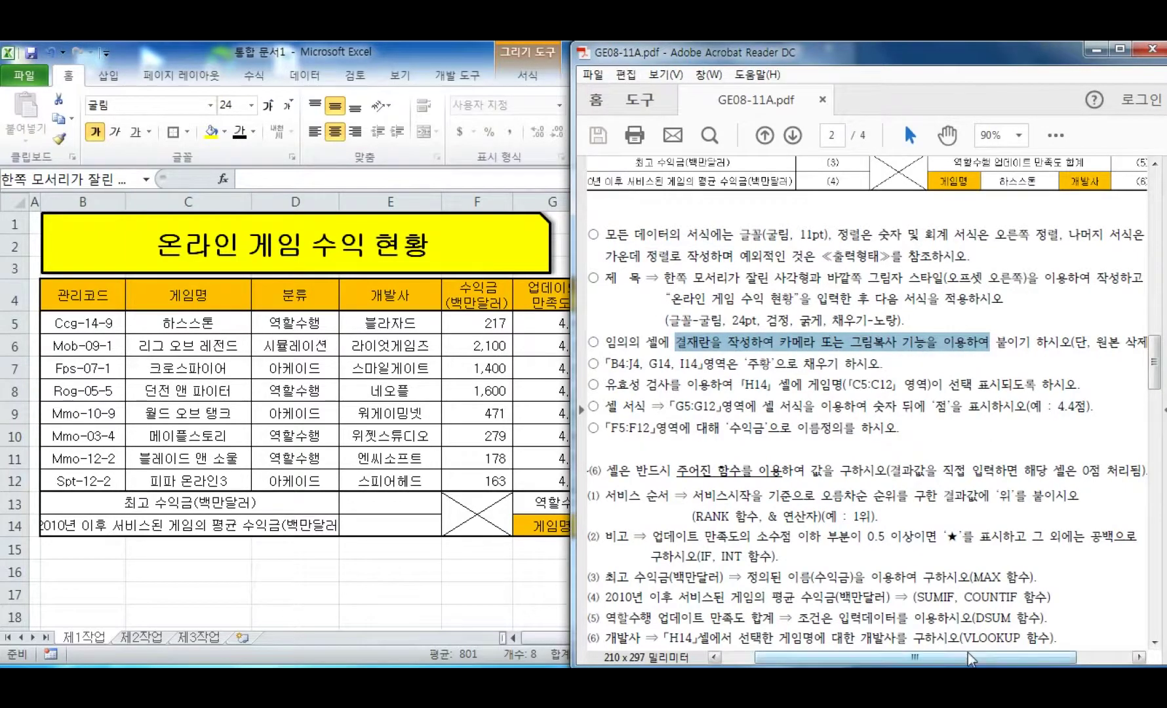
drag(914, 656, 937, 657)
drag(1053, 343, 1080, 345)
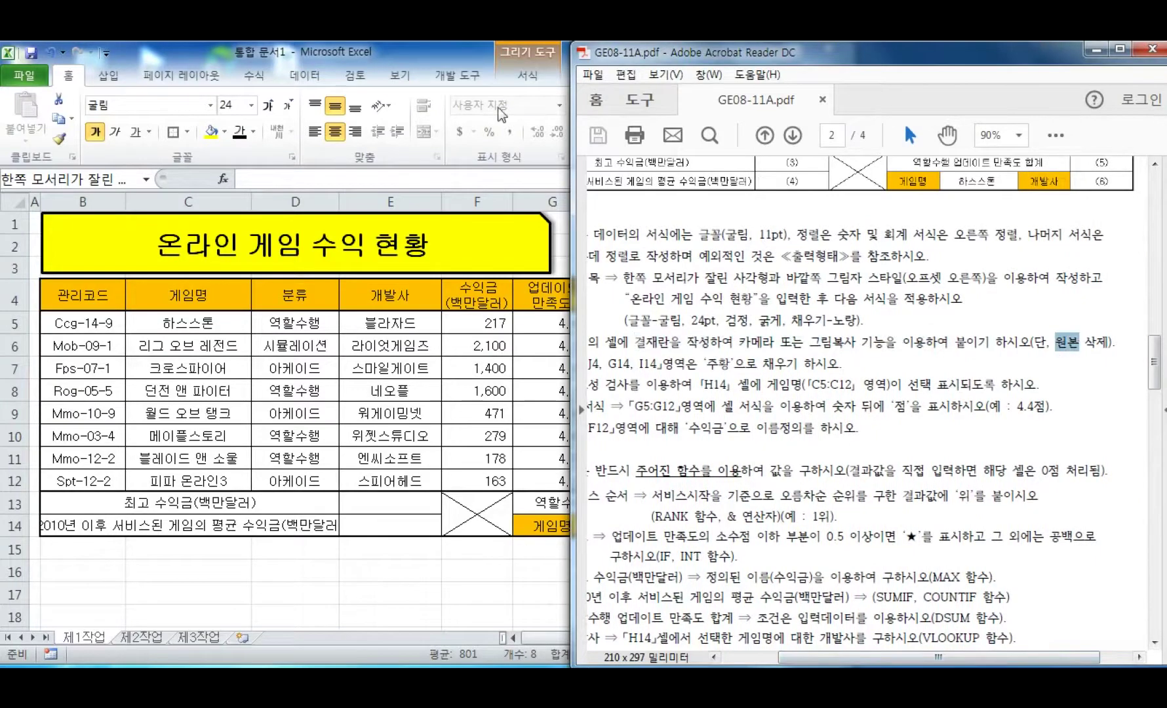
Back in Excel, enter 결재, 담당, 과장 and 차장 in E4:H4 of the 제2작업 sheet, following the PDF's approval box
double_click(434, 56)
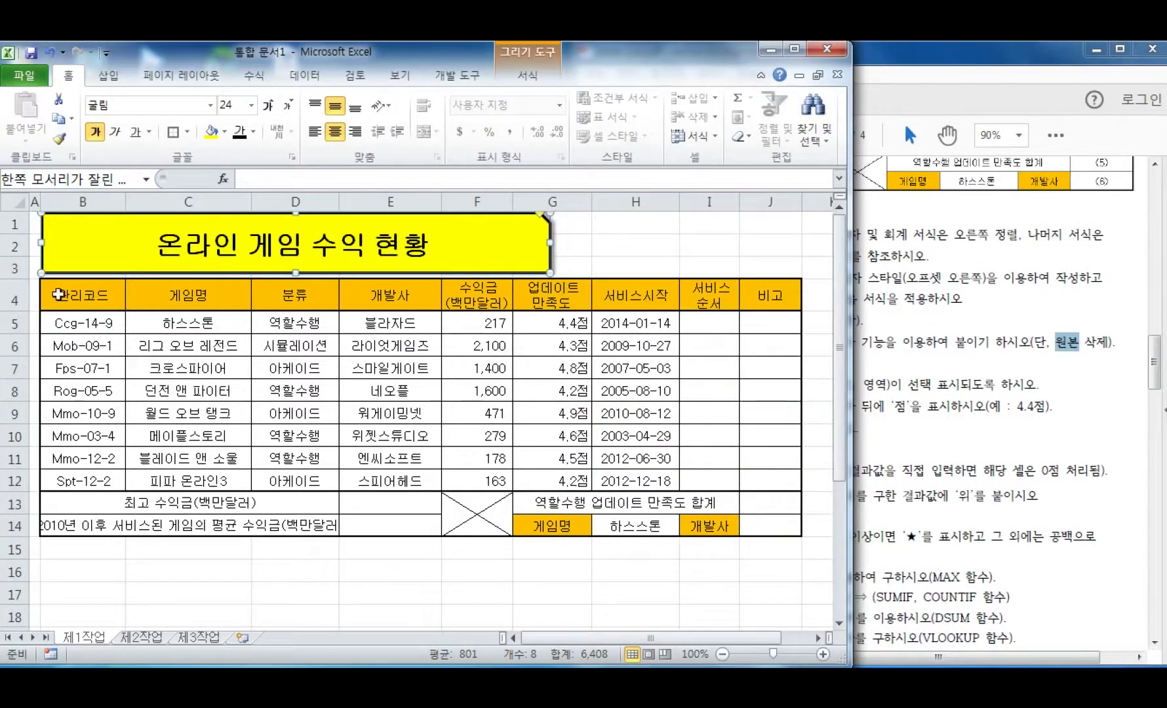
click(140, 637)
click(250, 297)
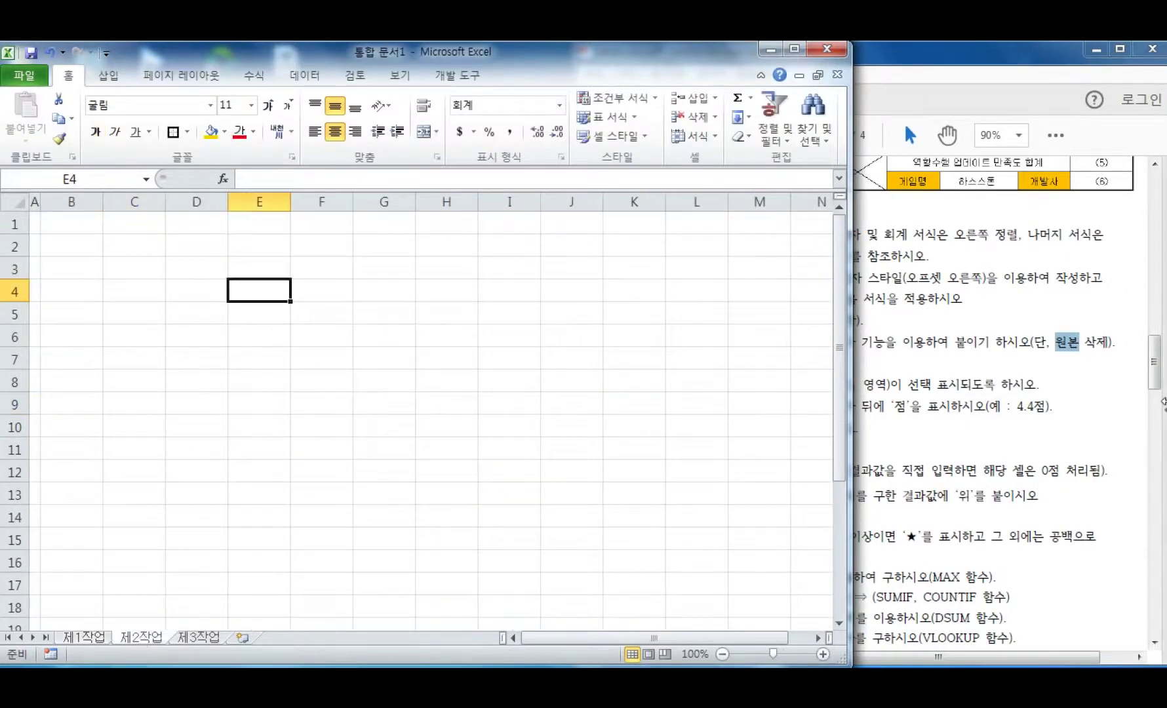
drag(1157, 367, 1162, 333)
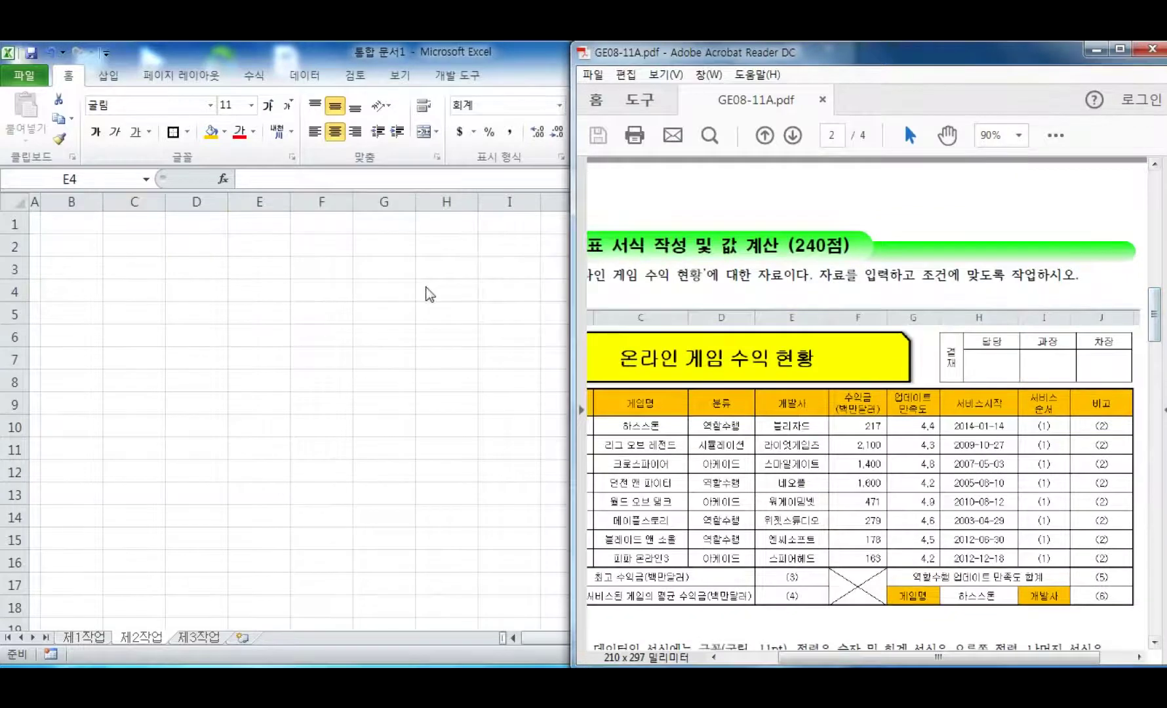
click(407, 304)
text(결재)
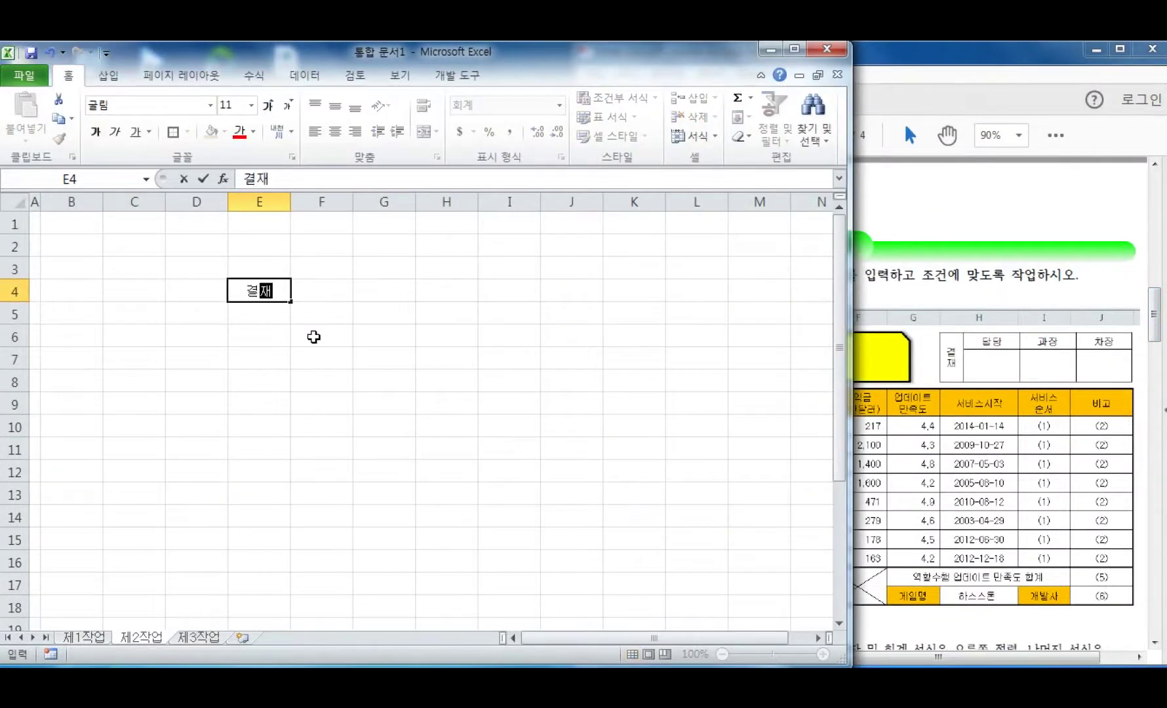
key(Tab)
text(담다)
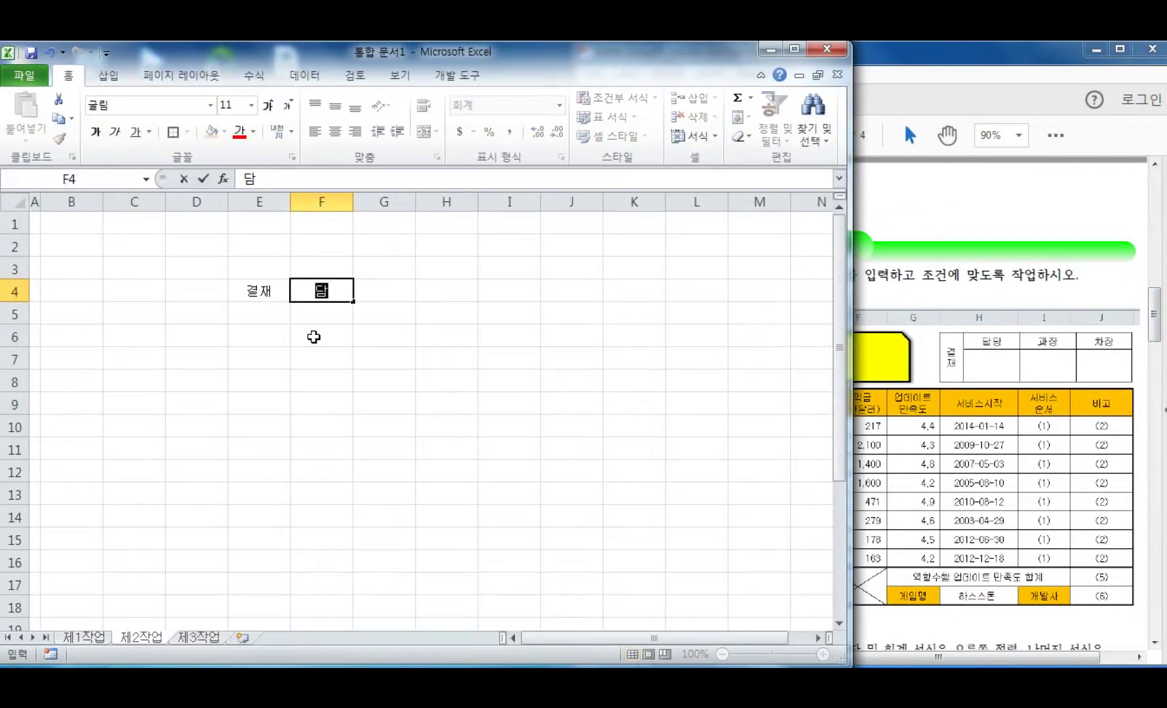
key(Tab)
text(과장)
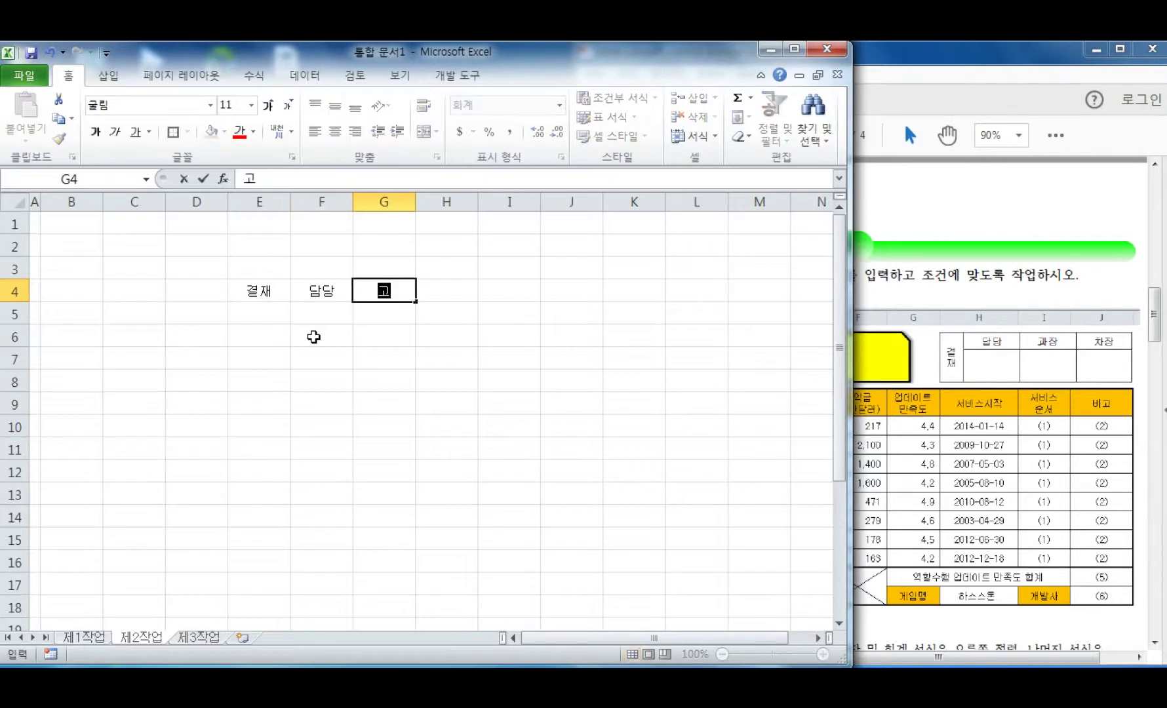
key(Tab)
text(차장)
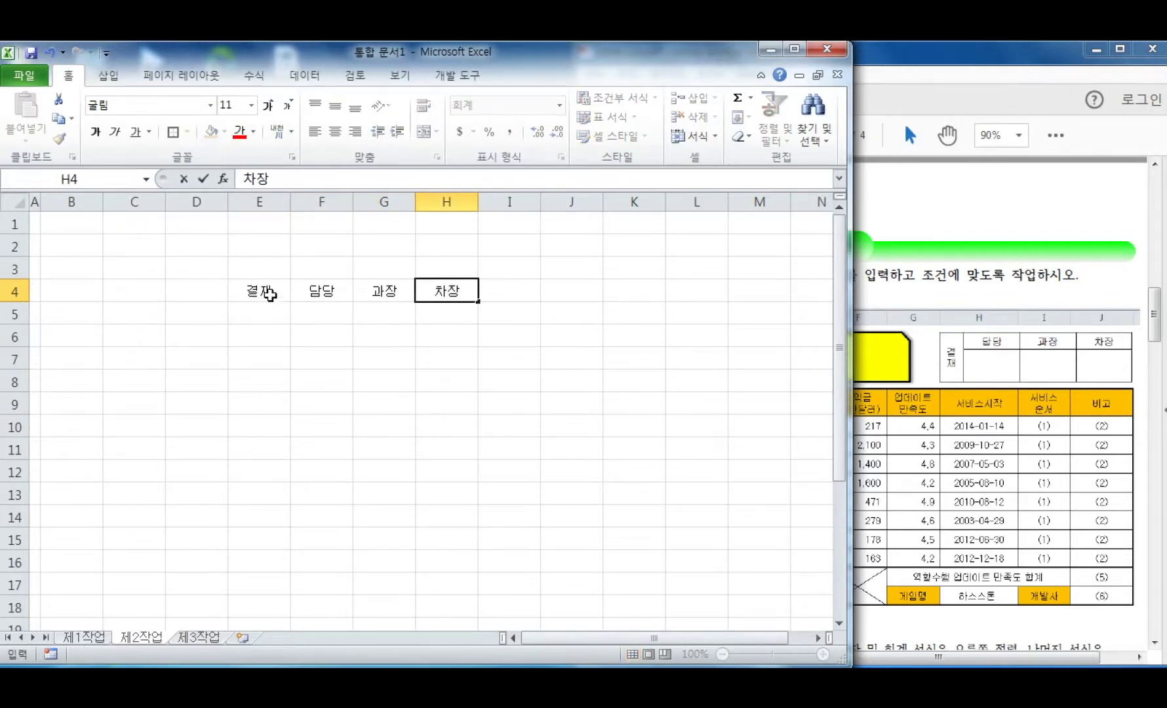
Apply all borders to E4:H5, then resize the approval box with a taller row 5, narrower column E and wider columns F to H
drag(268, 291, 452, 314)
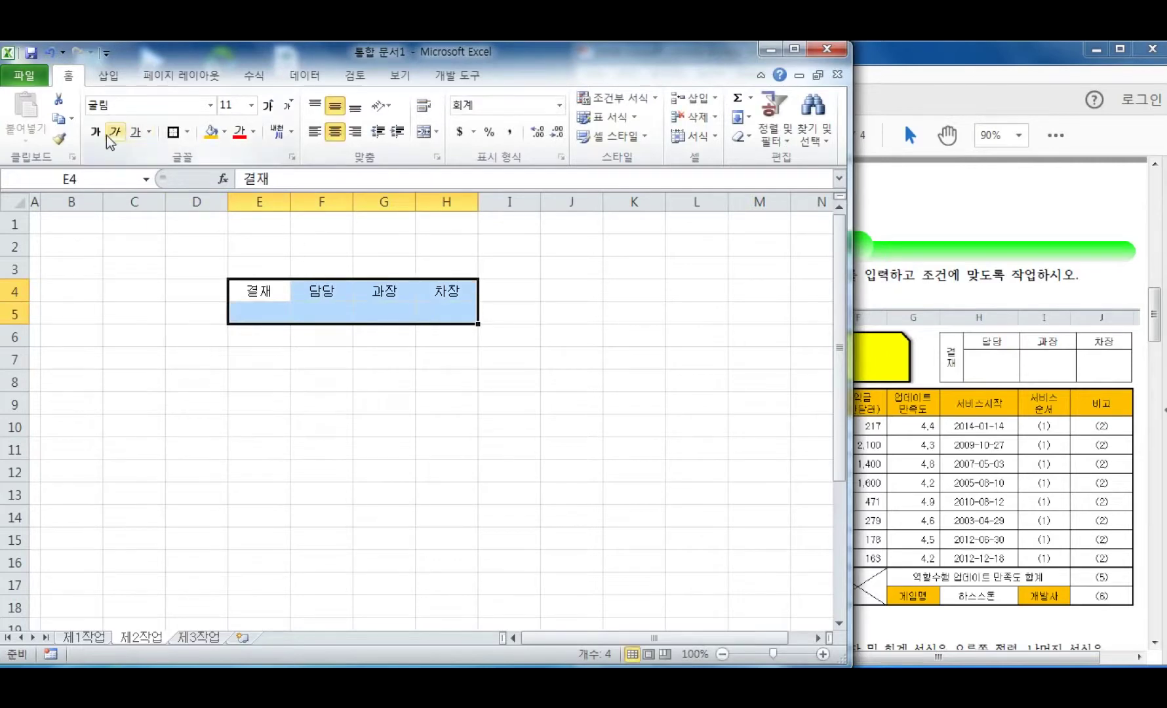
click(187, 132)
click(210, 276)
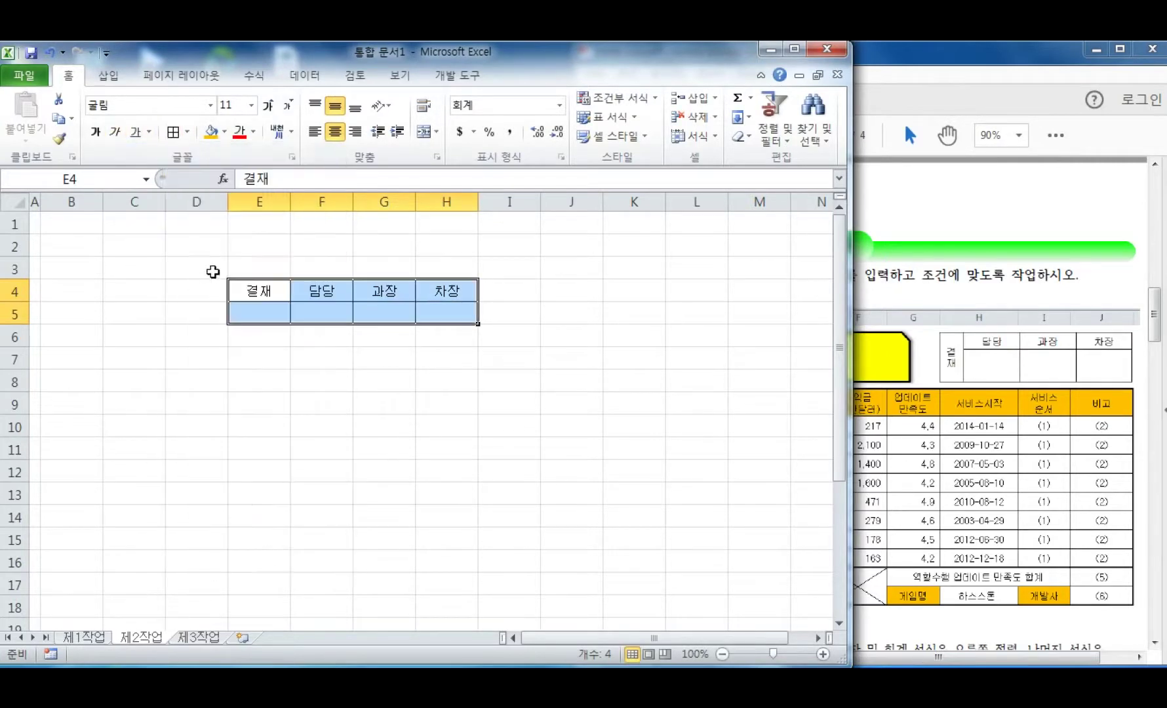
drag(24, 326, 24, 357)
drag(290, 202, 479, 207)
Merge and centre cells E4:E5 containing 결재
drag(255, 299, 248, 326)
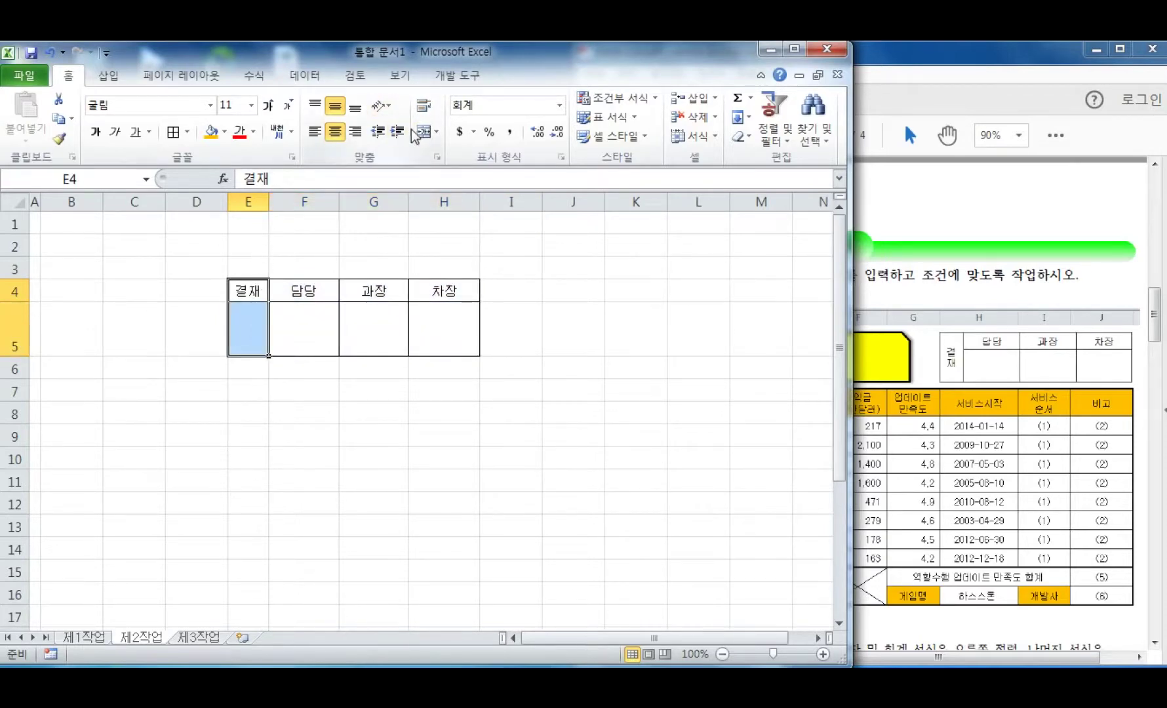
click(436, 132)
click(438, 154)
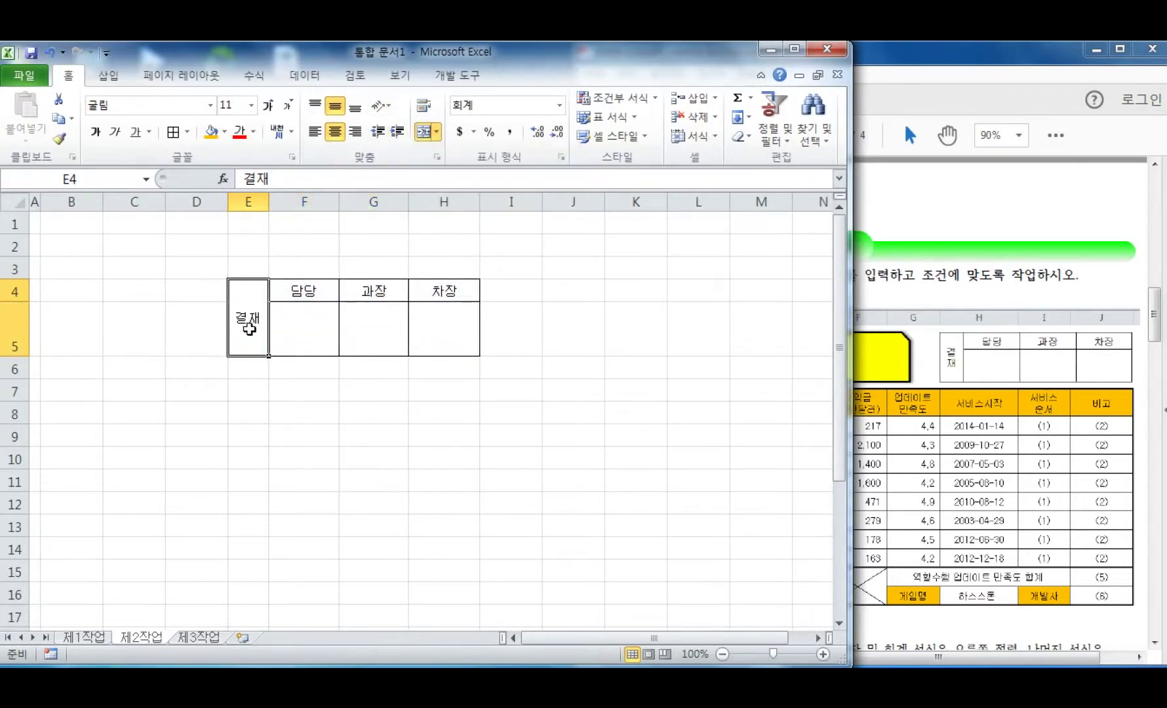
Set the merged 결재 cell to vertical text (세로 쓰기) with the 일반 number format
click(386, 106)
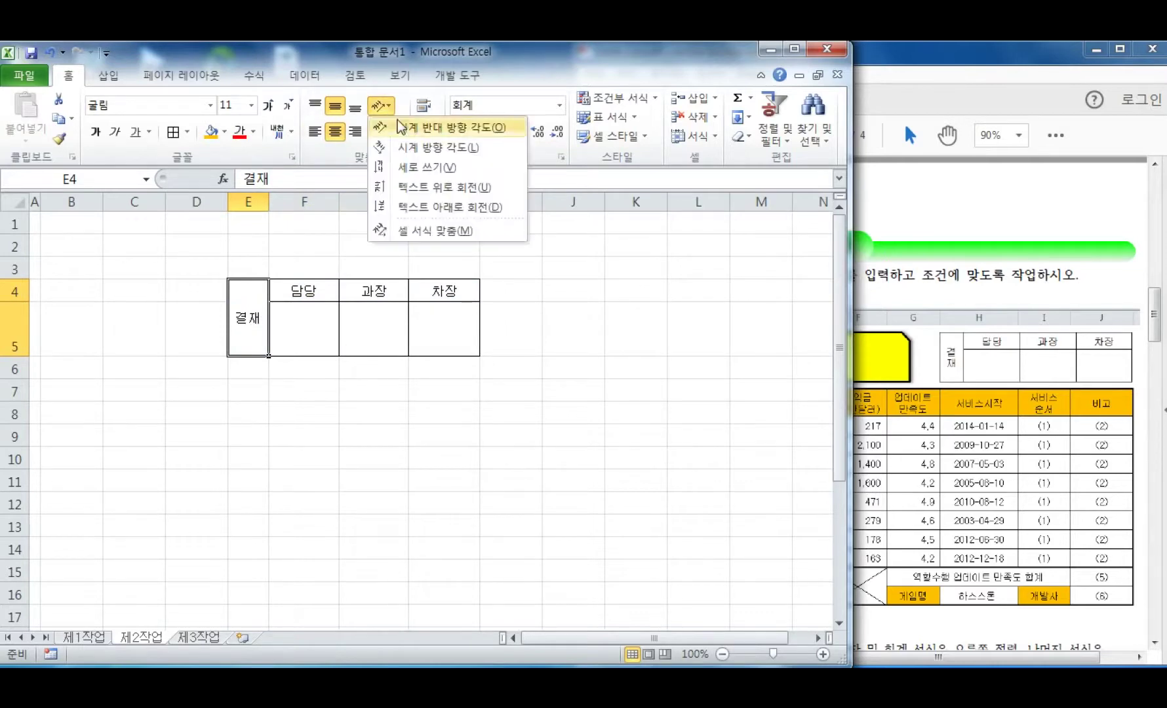
click(420, 165)
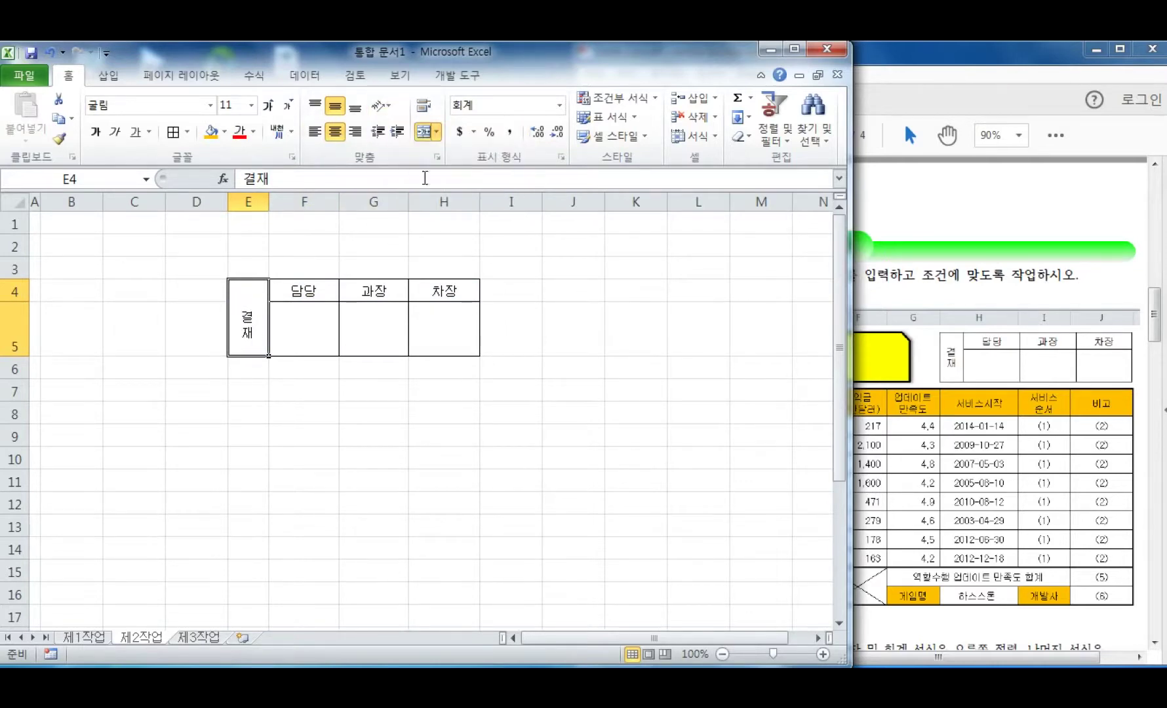
click(561, 106)
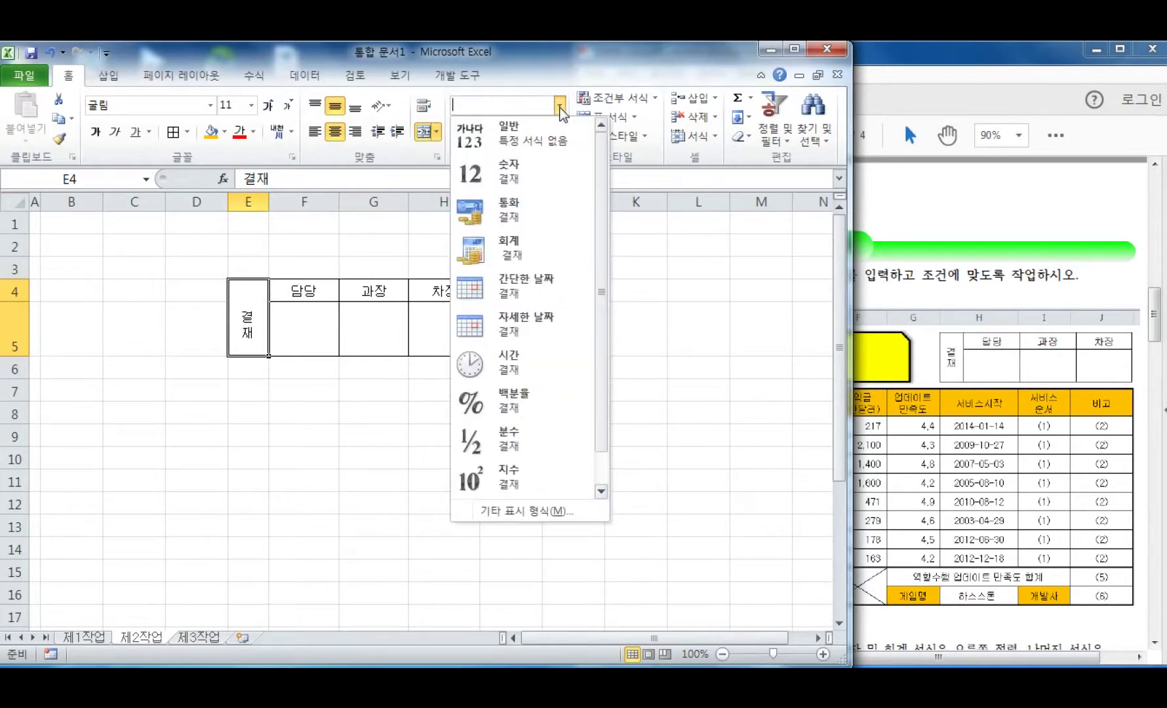
click(541, 146)
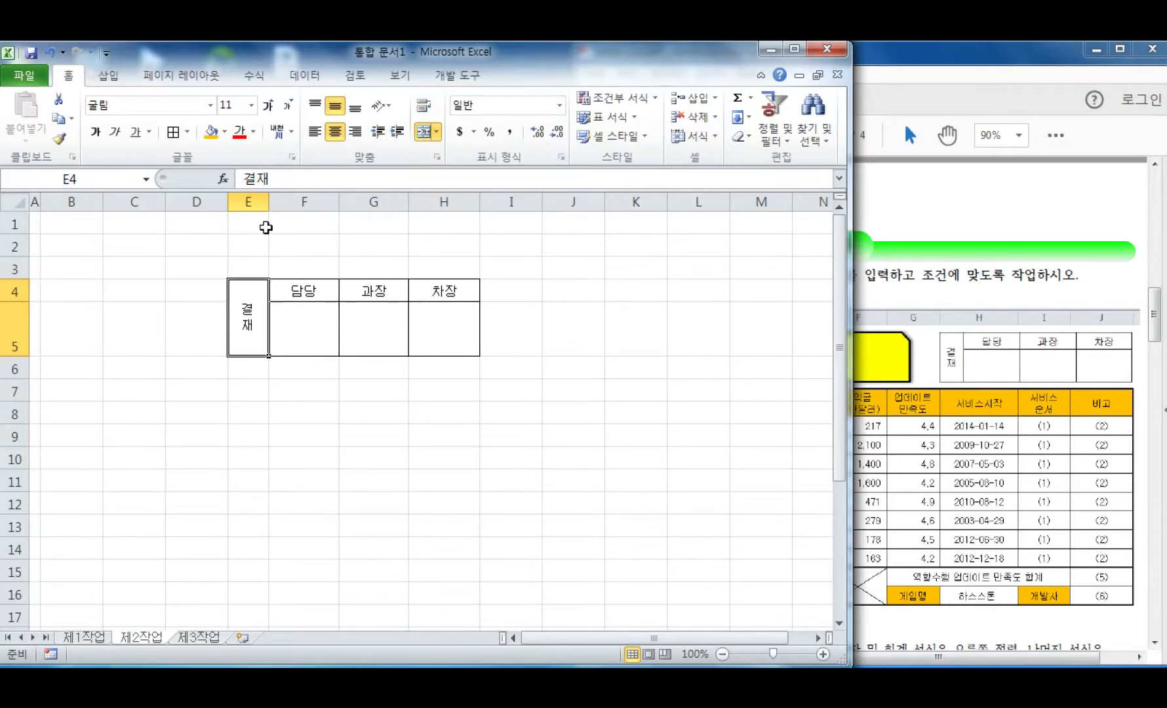
Narrow column E slightly, then copy the approval box E4:H5 as a picture, as shown on screen (화면에 표시된 대로) in 그림 format
drag(266, 200, 263, 200)
drag(246, 308, 448, 338)
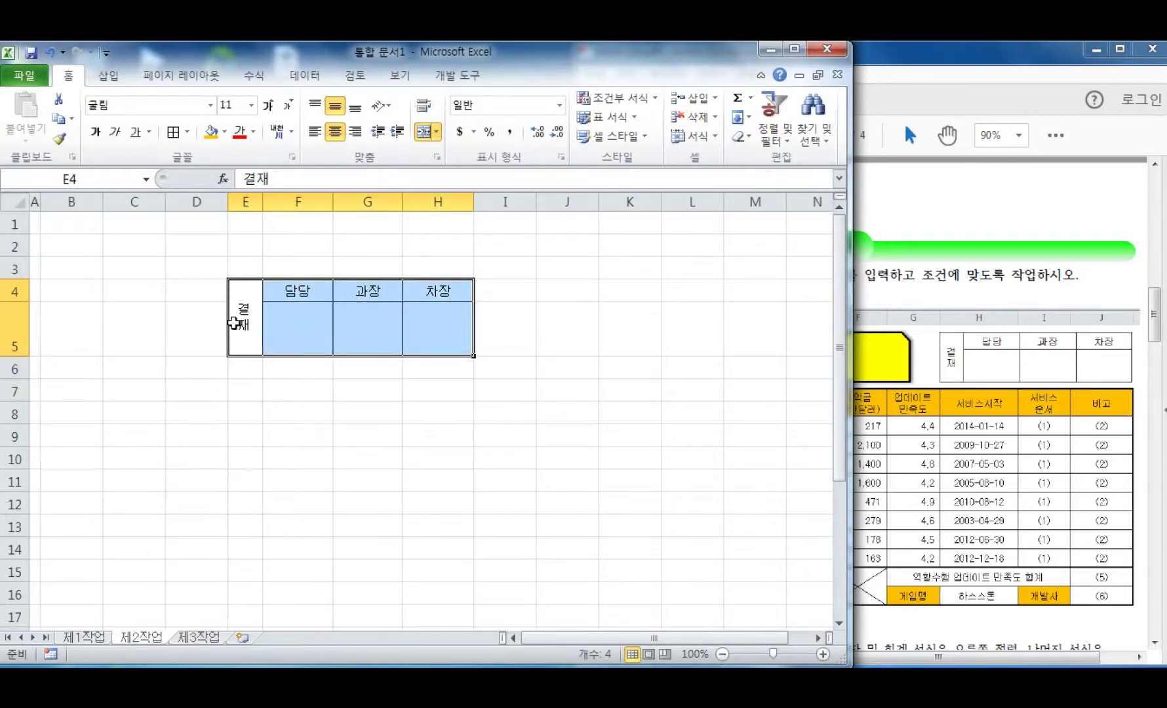
click(72, 118)
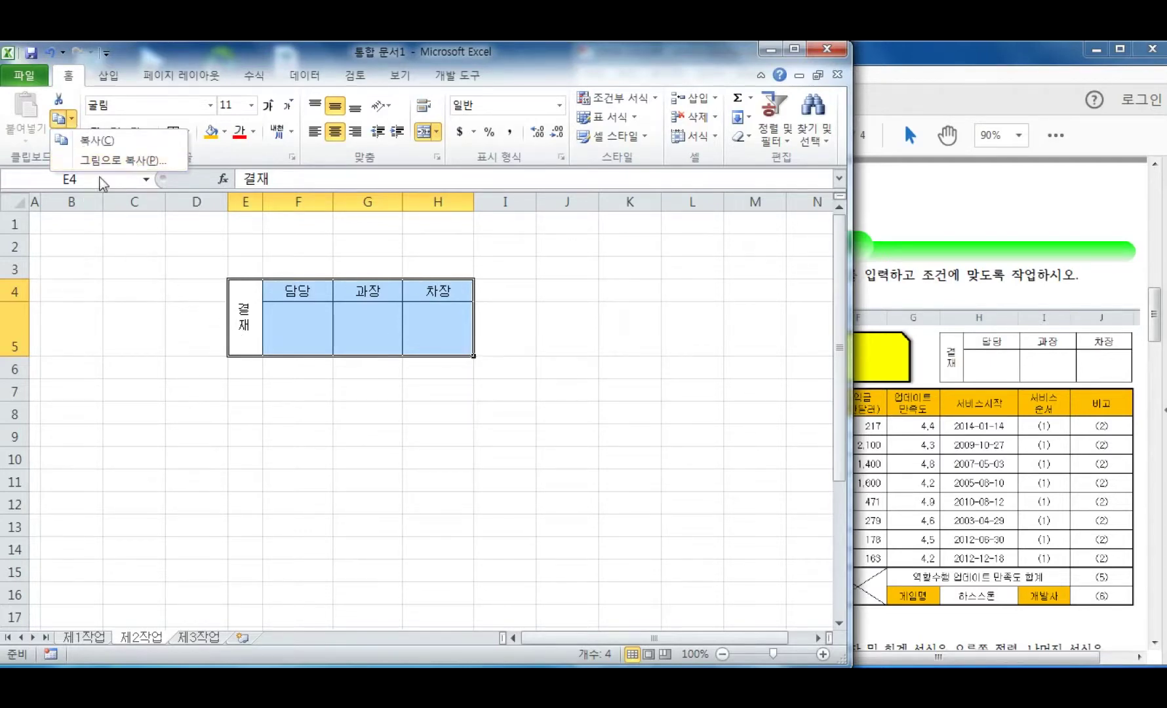
click(122, 160)
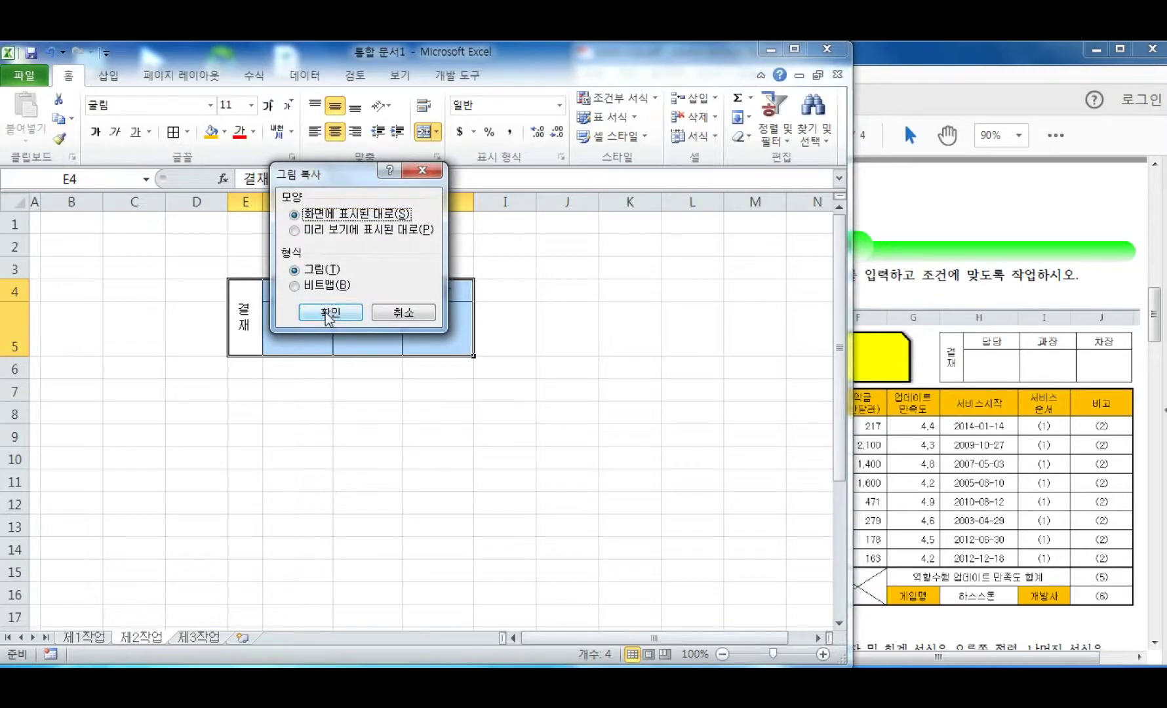
click(329, 314)
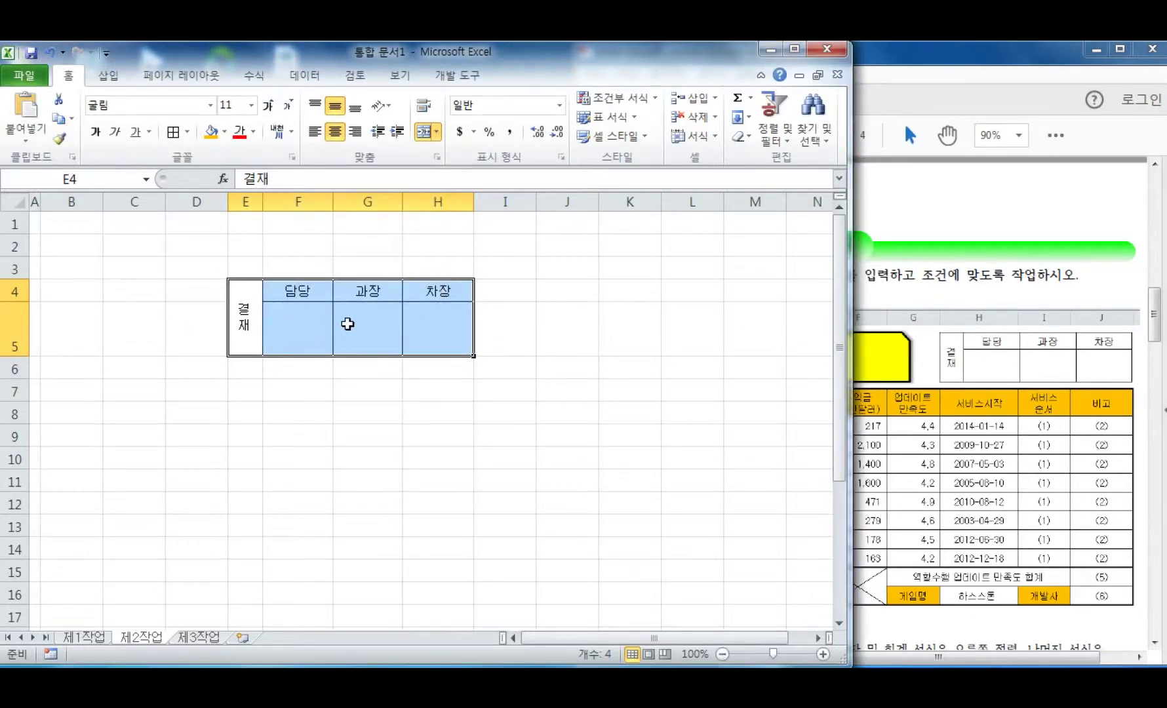
Delete entire rows 4 and 5 containing the original approval box from the 제2작업 sheet
right_click(376, 320)
click(448, 462)
click(422, 459)
click(411, 499)
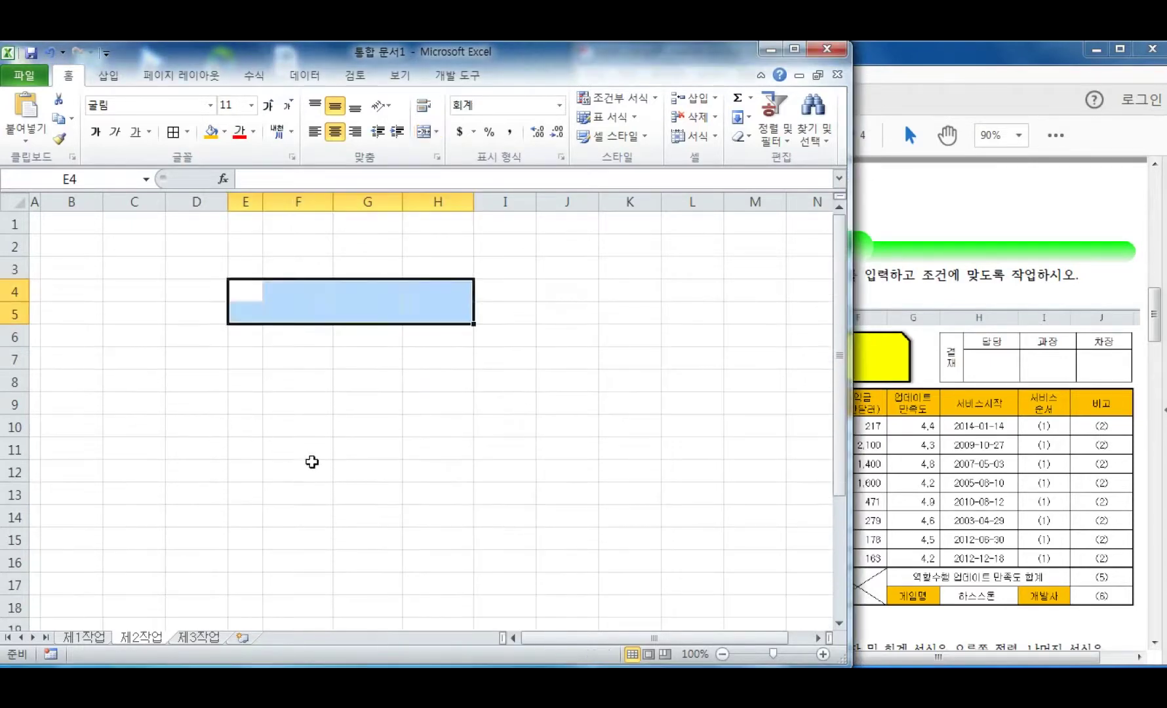
Paste the copied approval box picture at cell H1 of the 제1작업 sheet
key(ctrl+z)
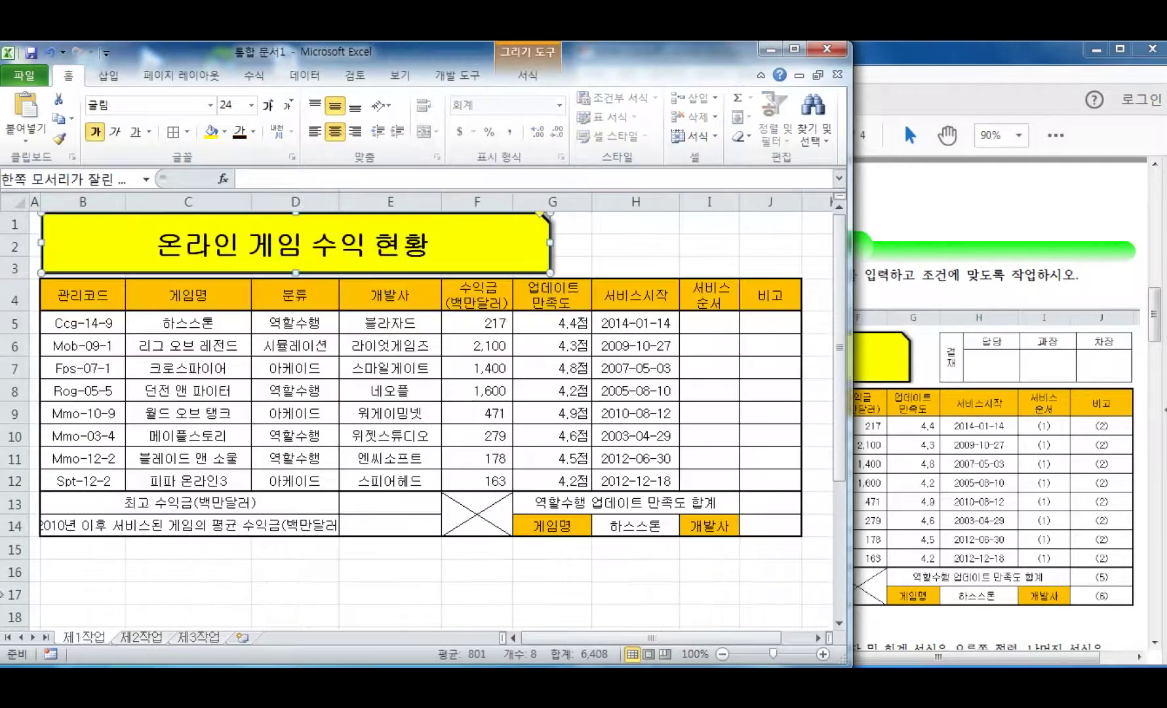
click(622, 220)
right_click(625, 223)
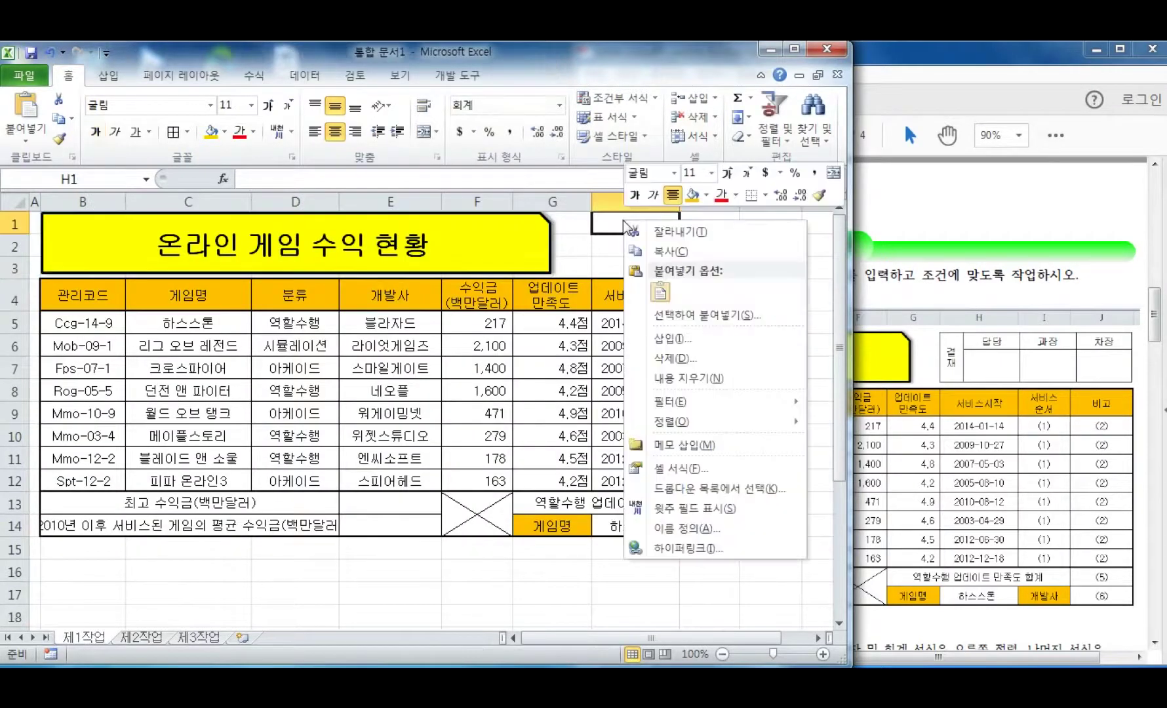
click(660, 293)
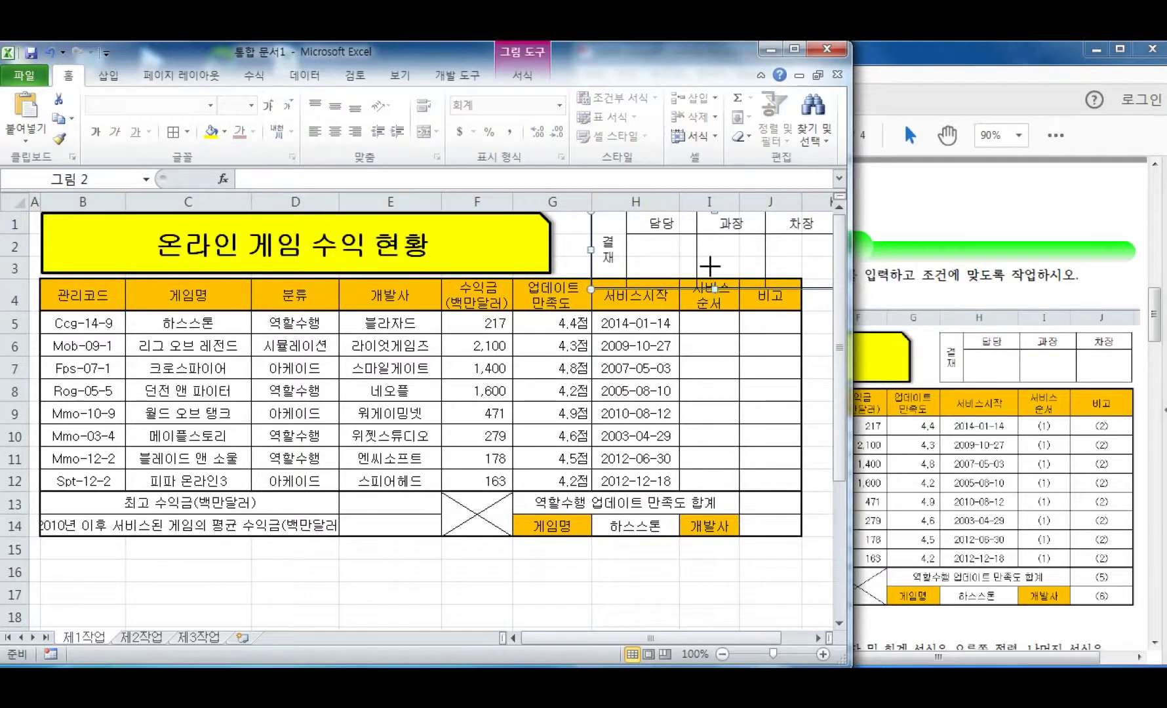
Resize the approval box picture to fit rows 1 to 3 between the title shape and the right edge of column J
drag(713, 288, 710, 267)
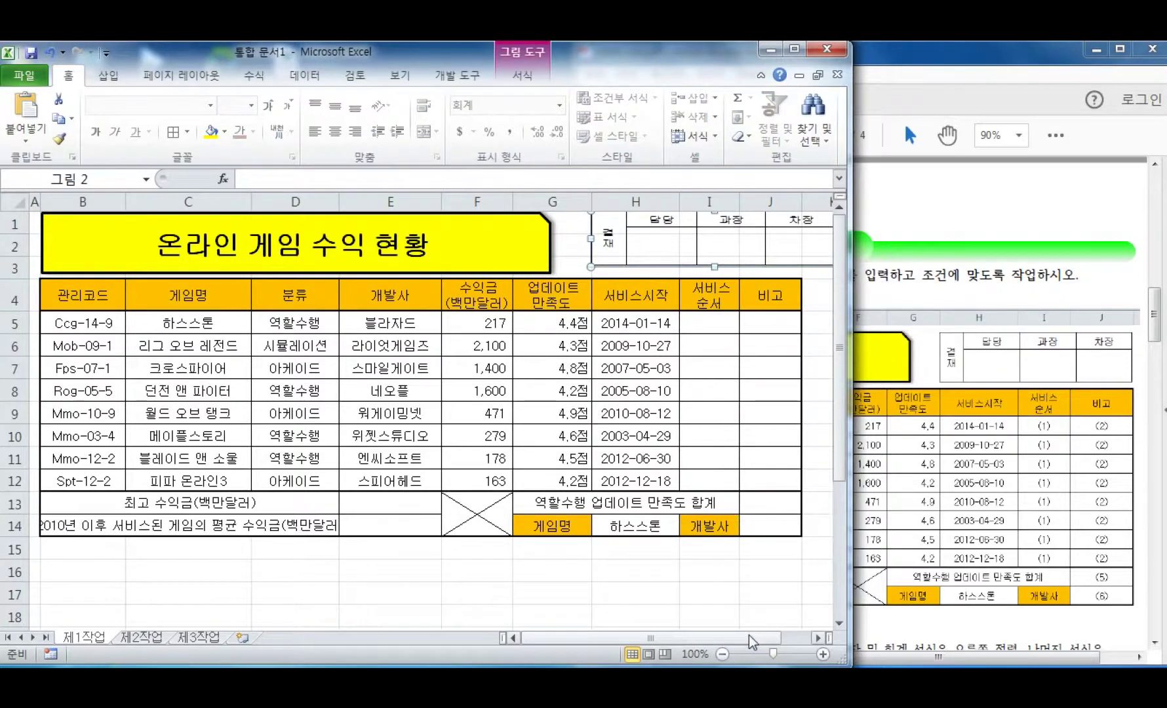
scroll(763, 637, right, 1)
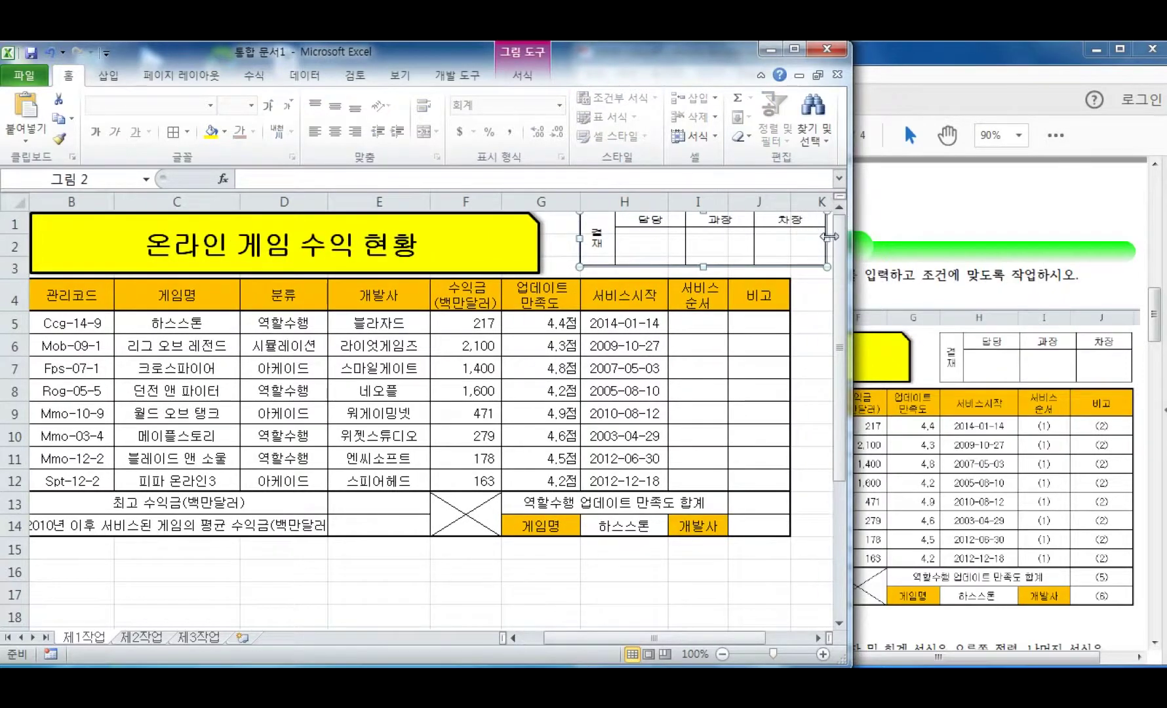
drag(827, 239, 788, 243)
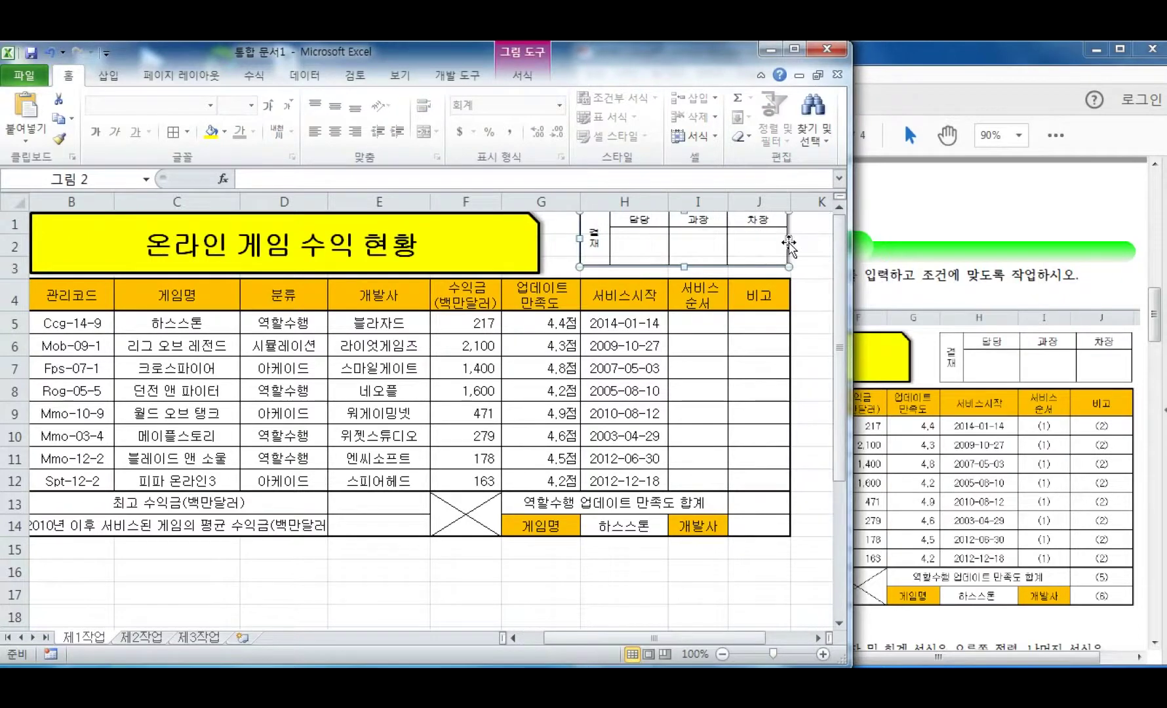
drag(567, 241, 557, 240)
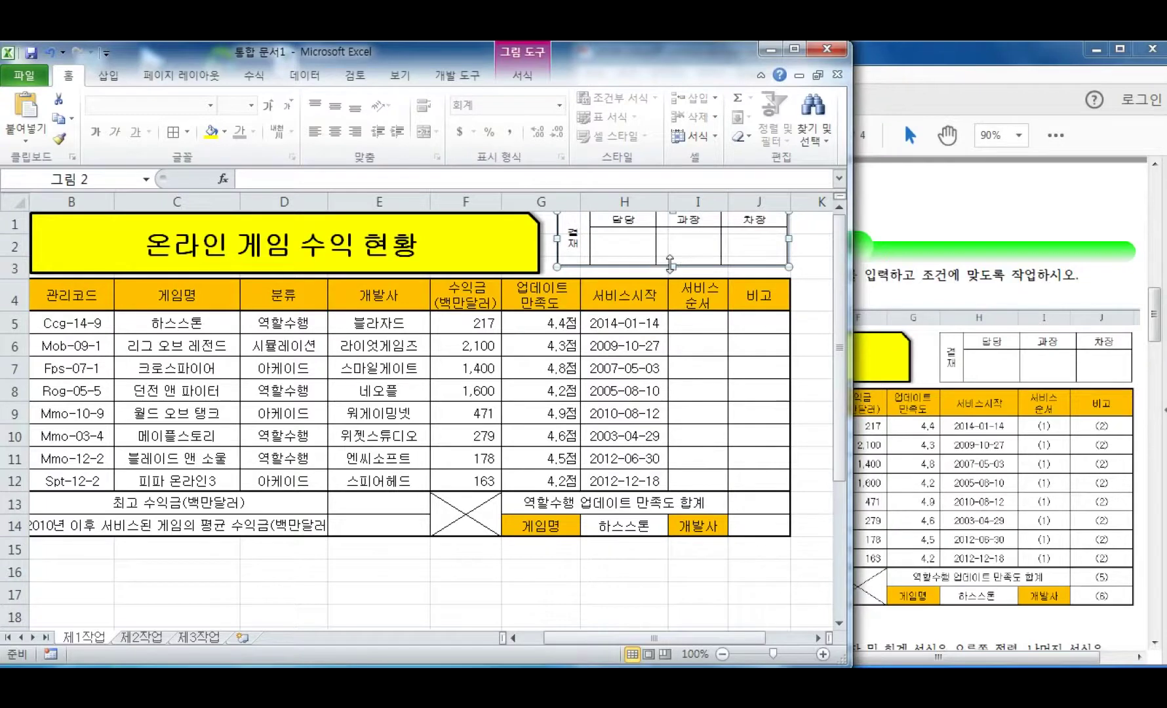
drag(673, 267, 673, 273)
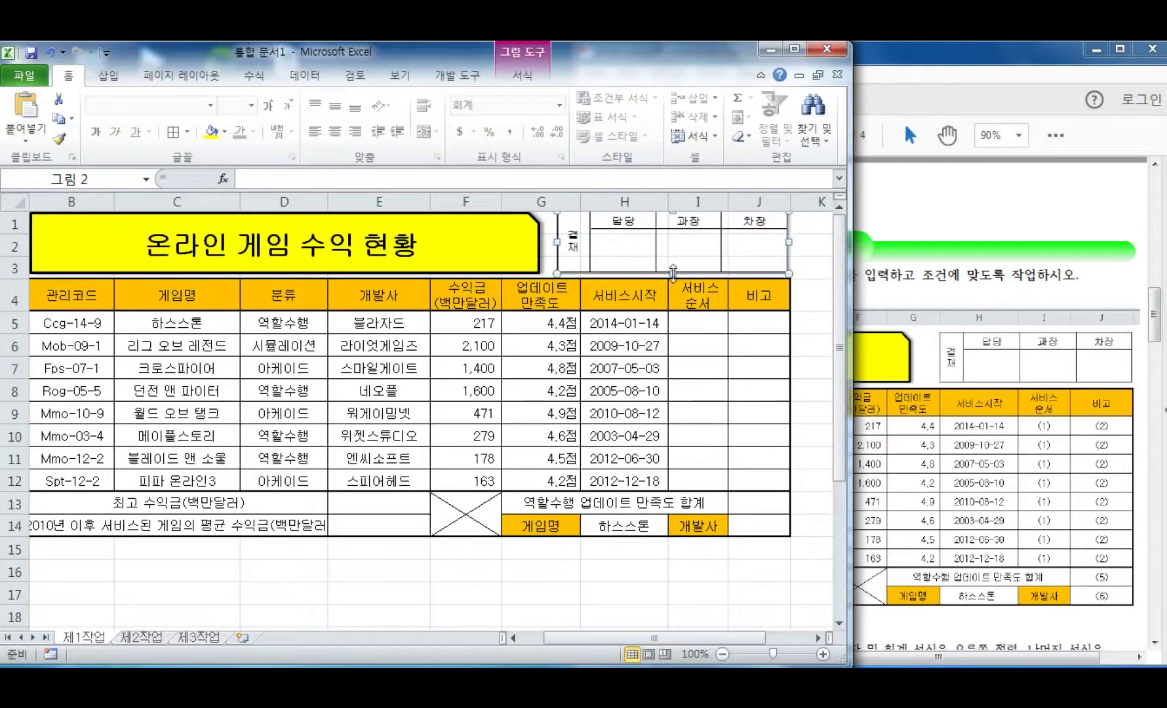
Nudge the approval box picture slightly down and lower its top edge so it sits clear of the column headers
click(817, 310)
click(734, 262)
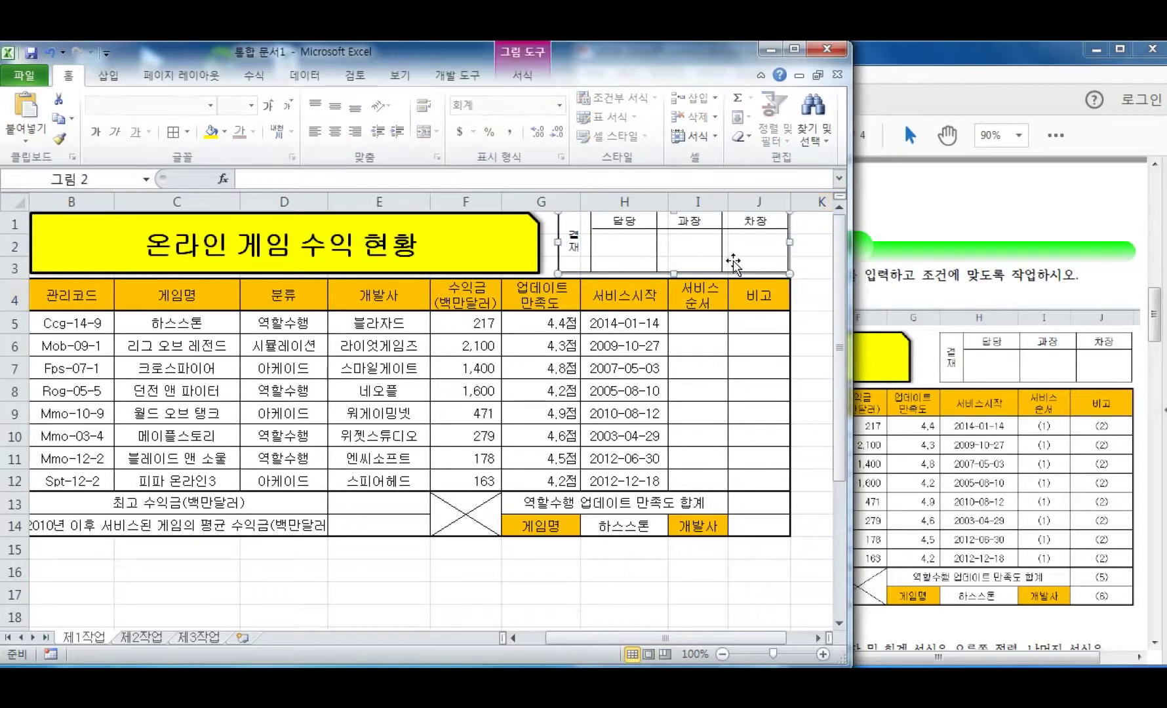
key(Down)
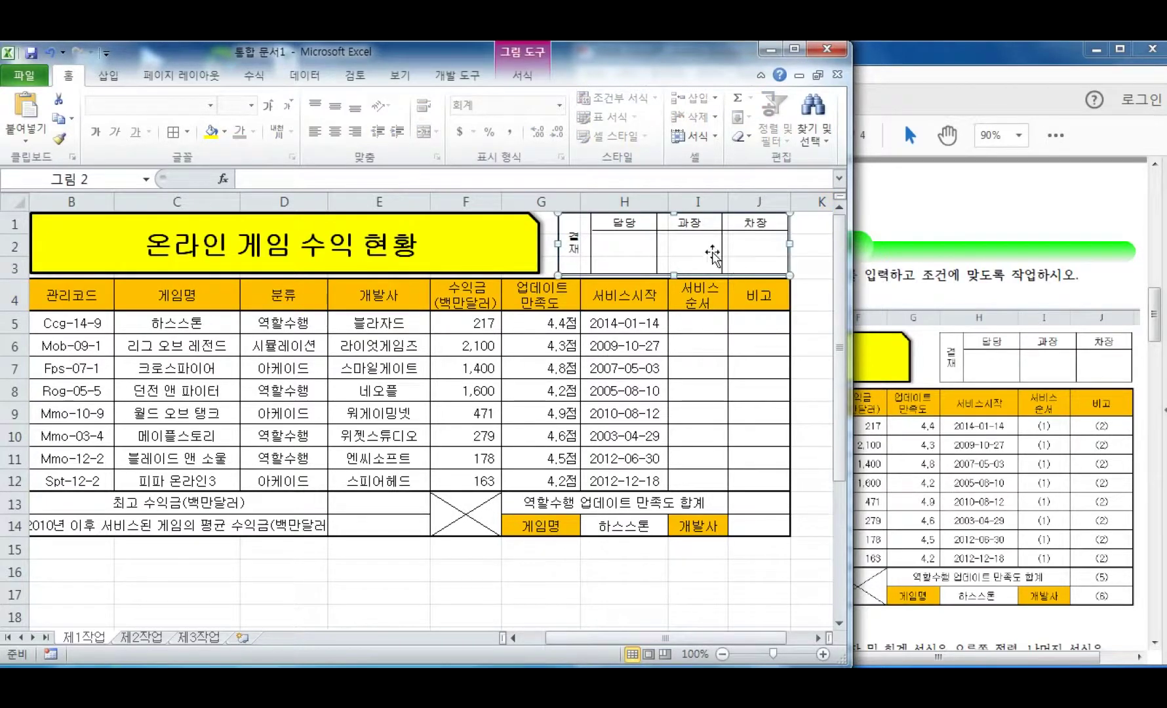
drag(674, 219, 674, 225)
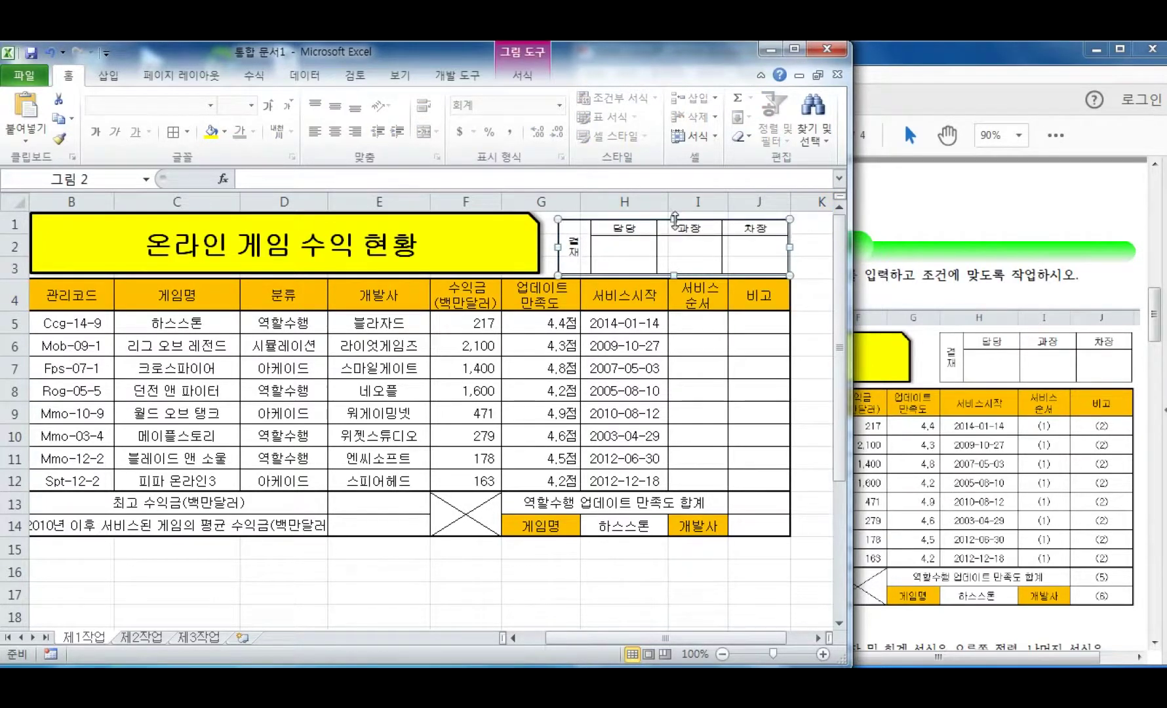
click(803, 249)
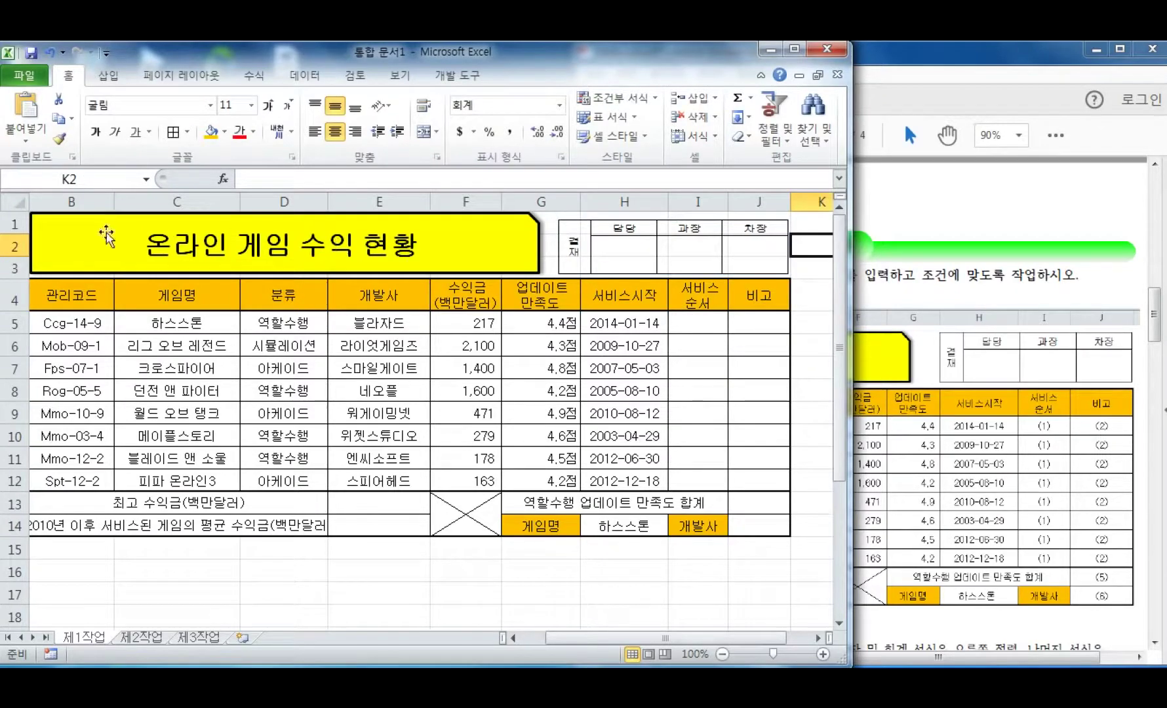
Switch to the GE08-11A PDF in Acrobat Reader and go to the conditions below the table on page 2
click(1157, 314)
scroll(626, 458, down, 5)
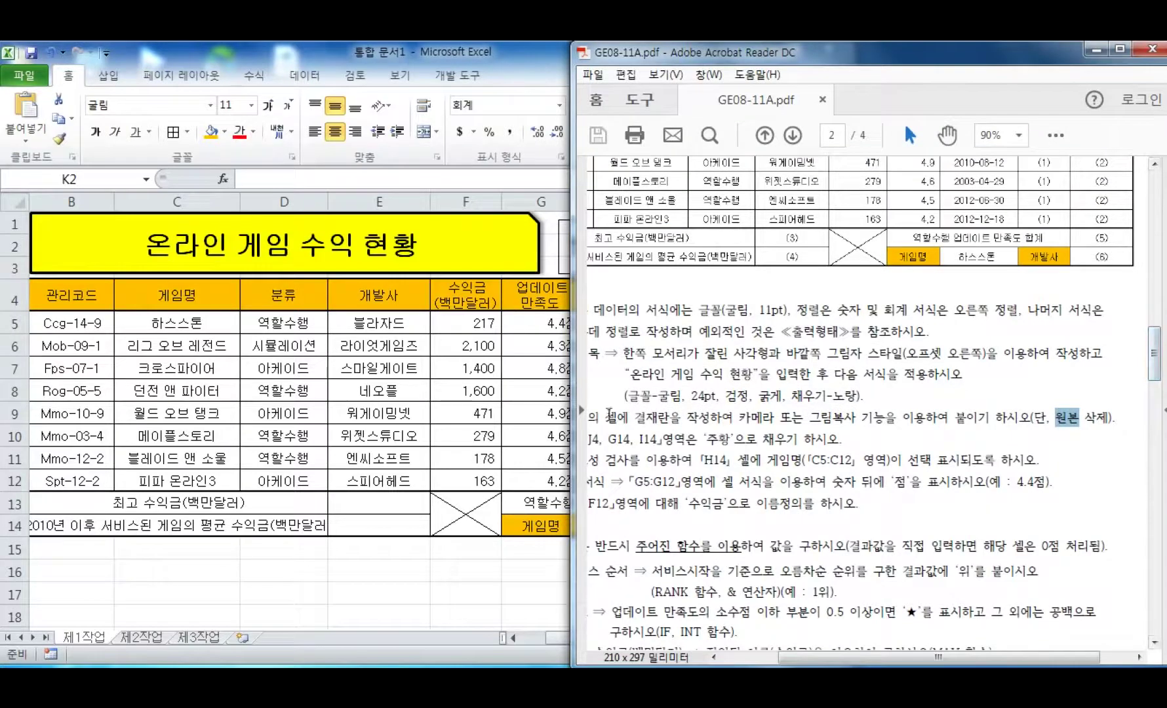